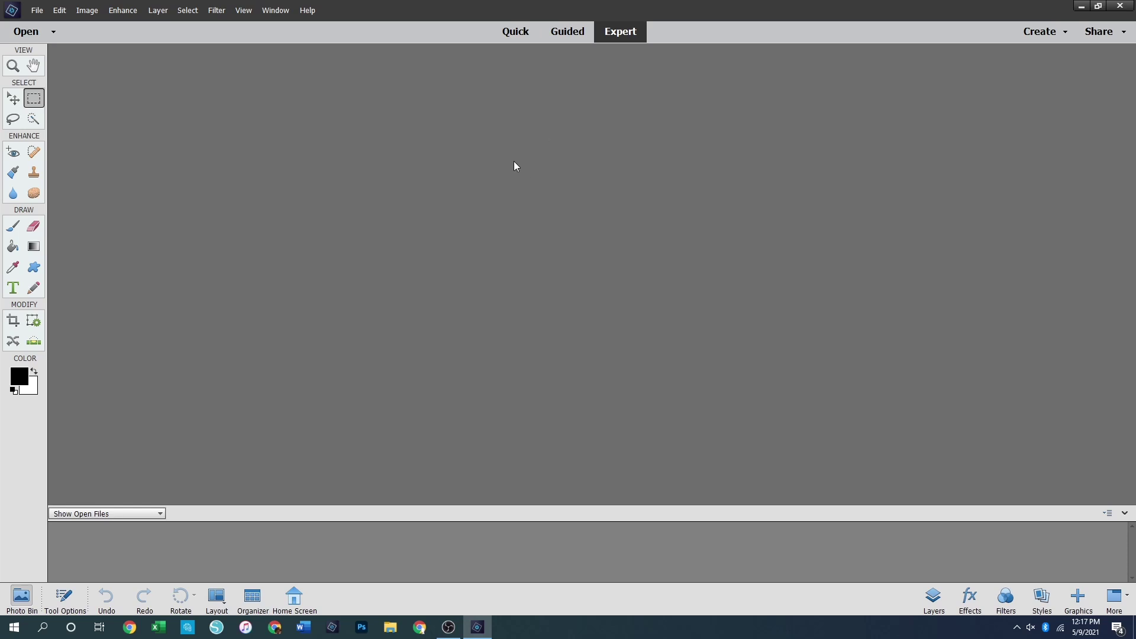
Show the Layers panel and open the photo IMG_7635.jpg from the 03. His & Hers Routine folder
left_click(276, 8)
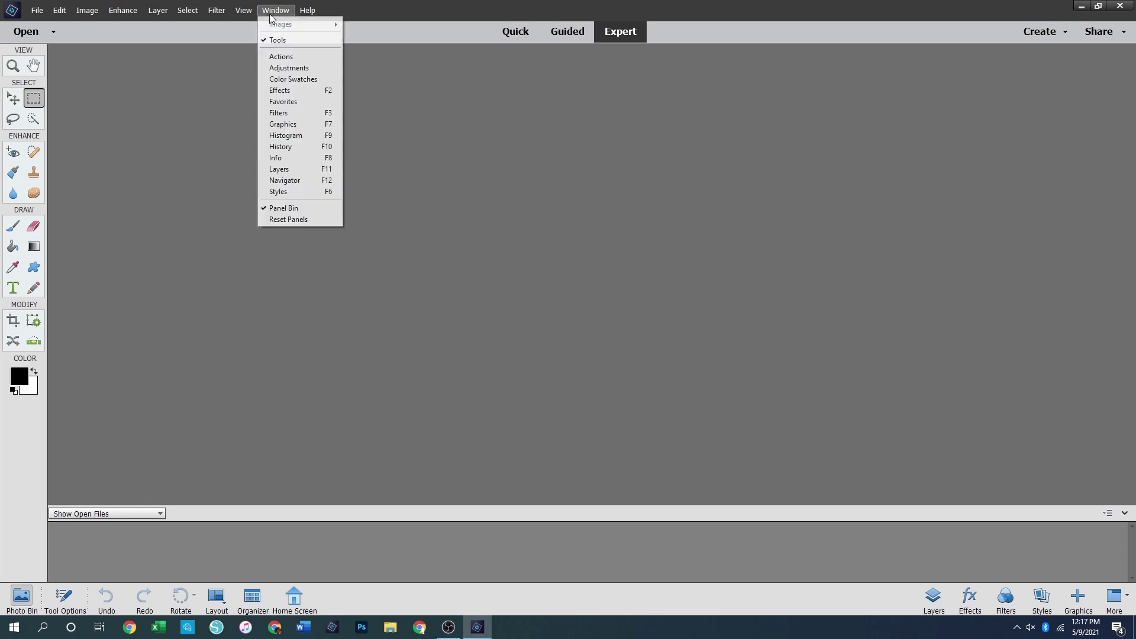
left_click(288, 171)
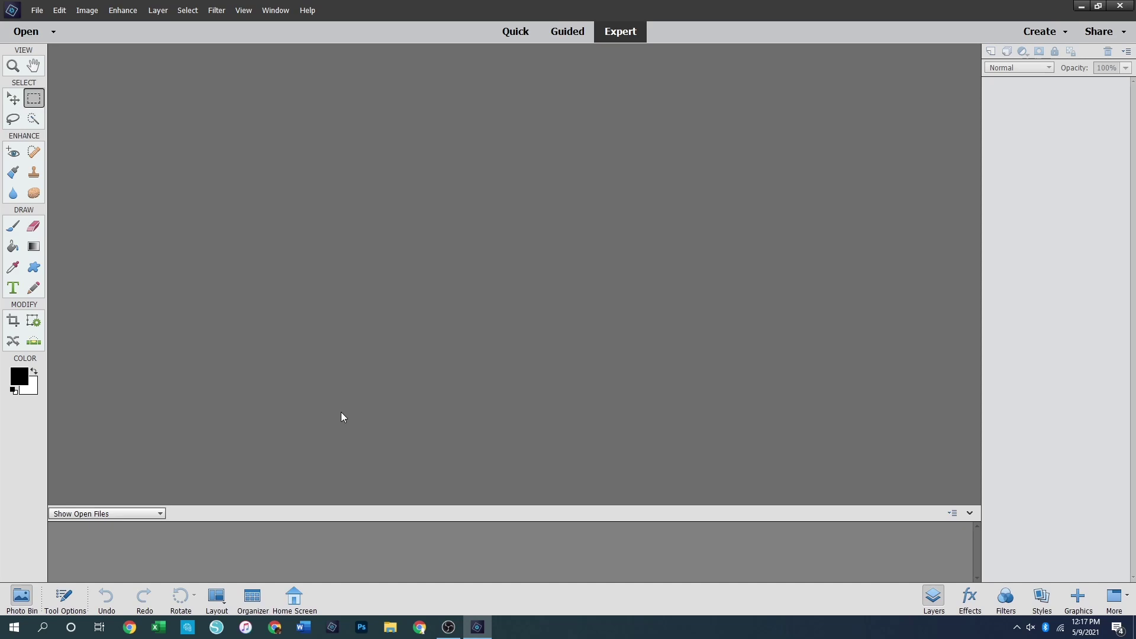
left_click(25, 31)
scroll(515, 231, "down", 2)
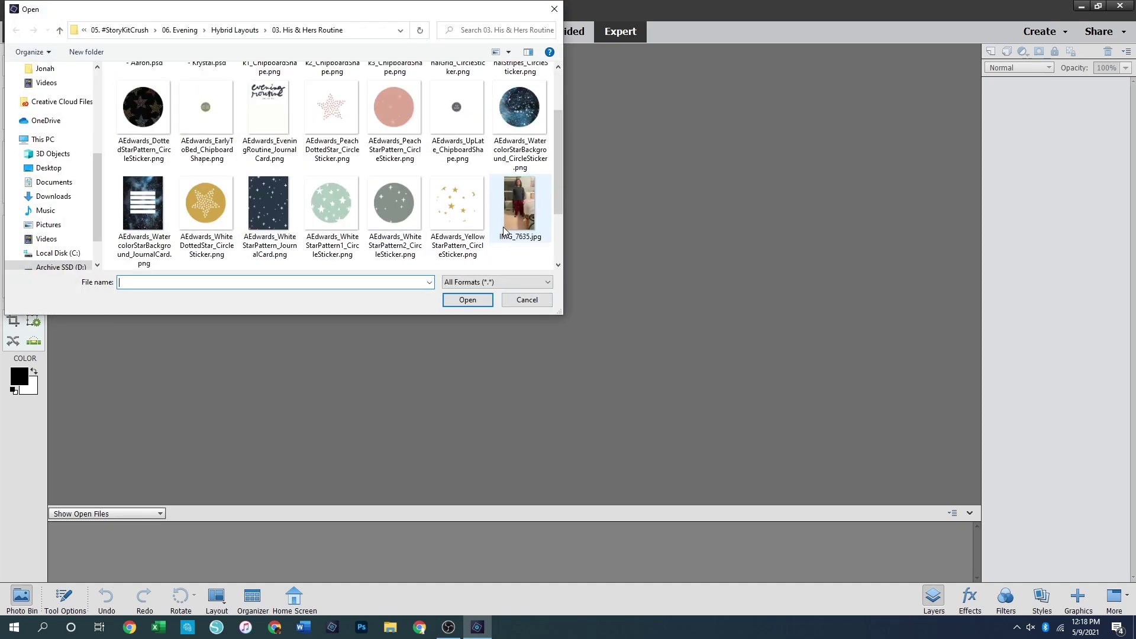
double_click(525, 200)
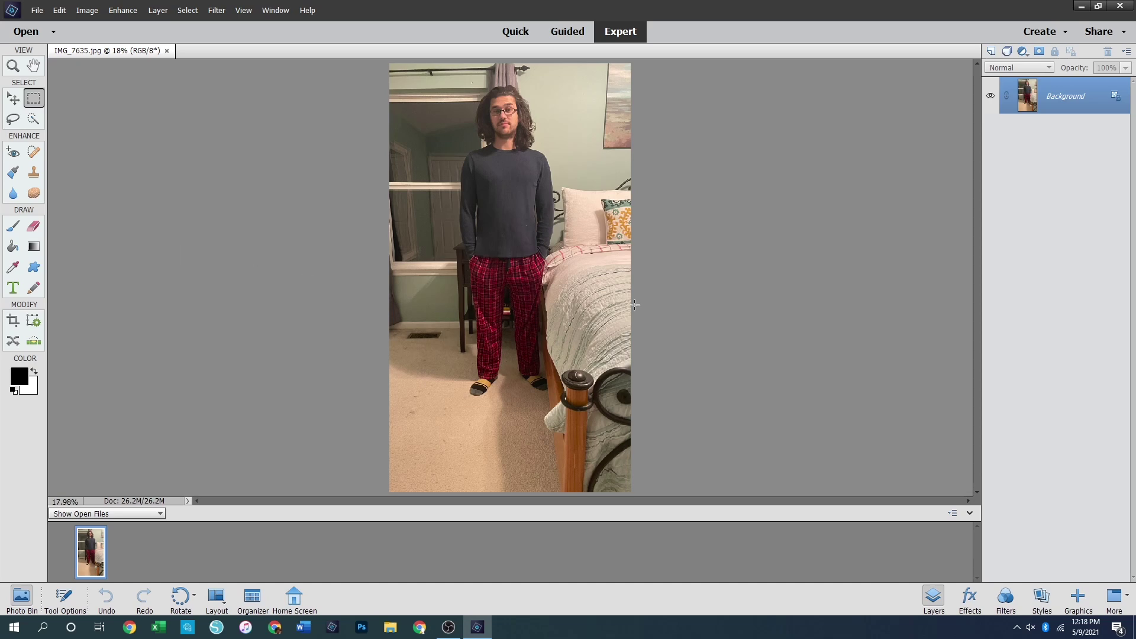
Add a Brightness/Contrast adjustment layer above the photo, set its brightness to 9 and fine-tune the contrast
left_click(1022, 54)
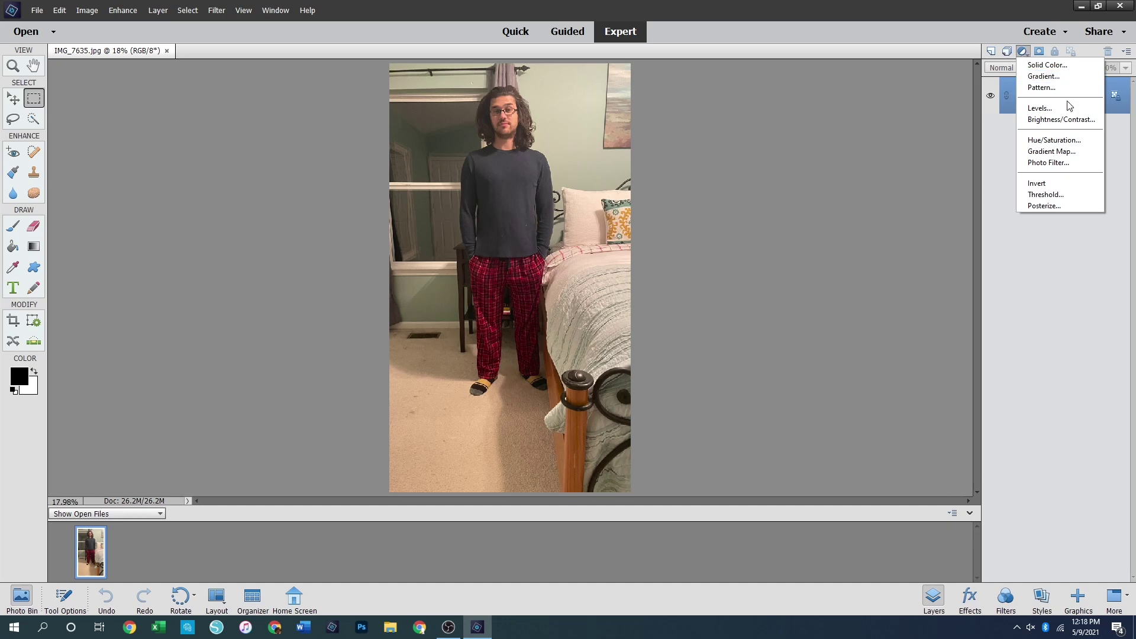
left_click(1066, 120)
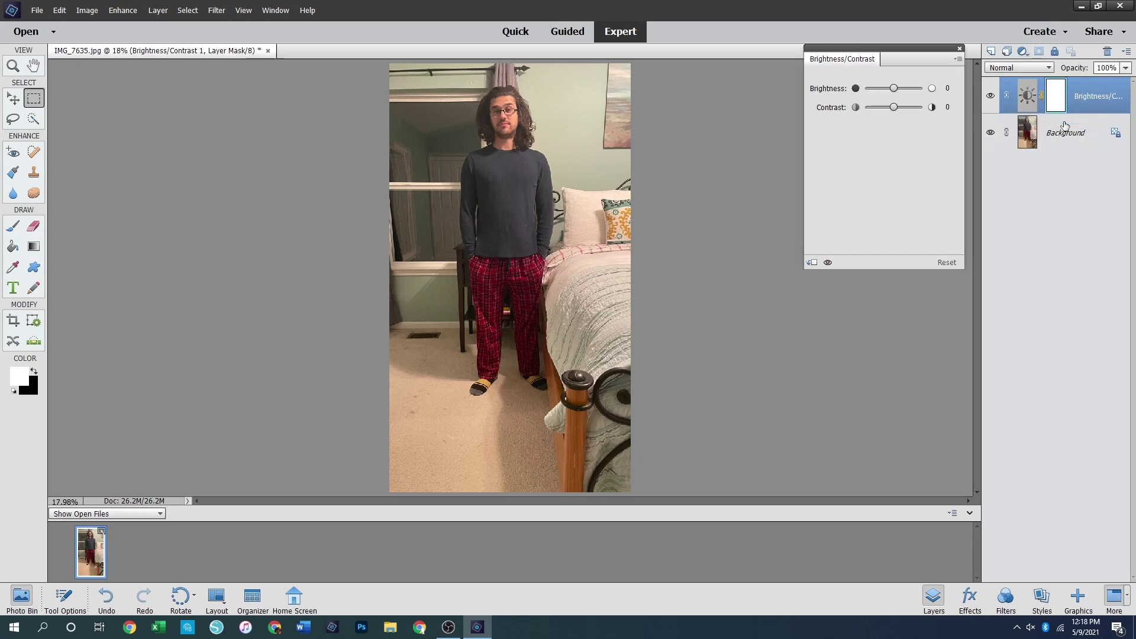
left_click_drag(894, 86, 905, 130)
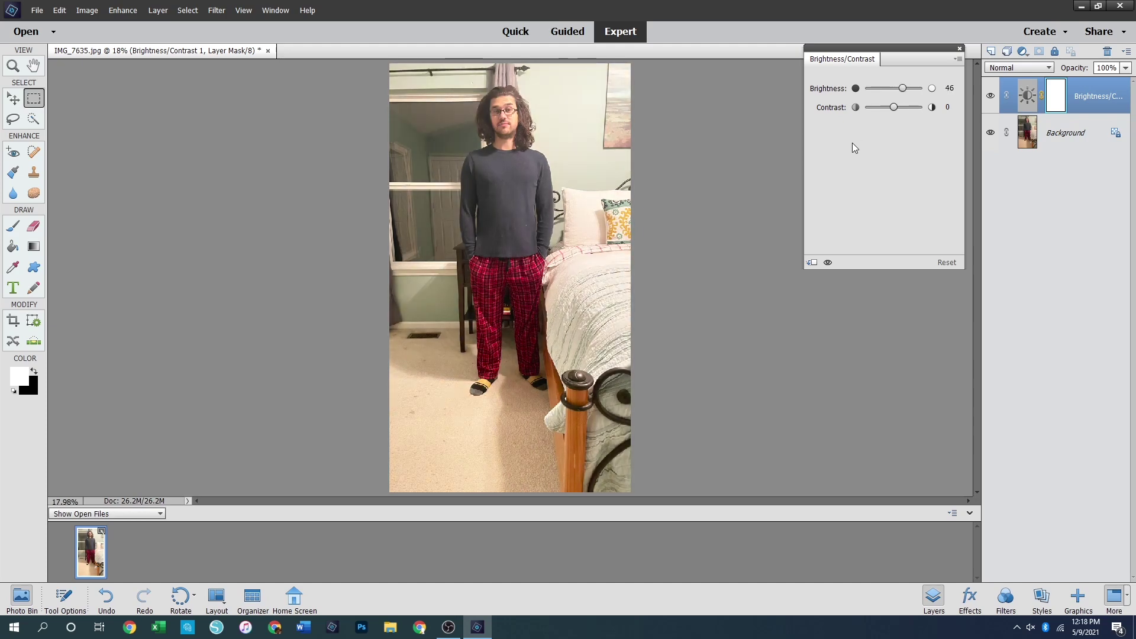
mouse_move(902, 88)
left_mouse_down()
mouse_move(885, 88)
mouse_move(897, 96)
left_mouse_up()
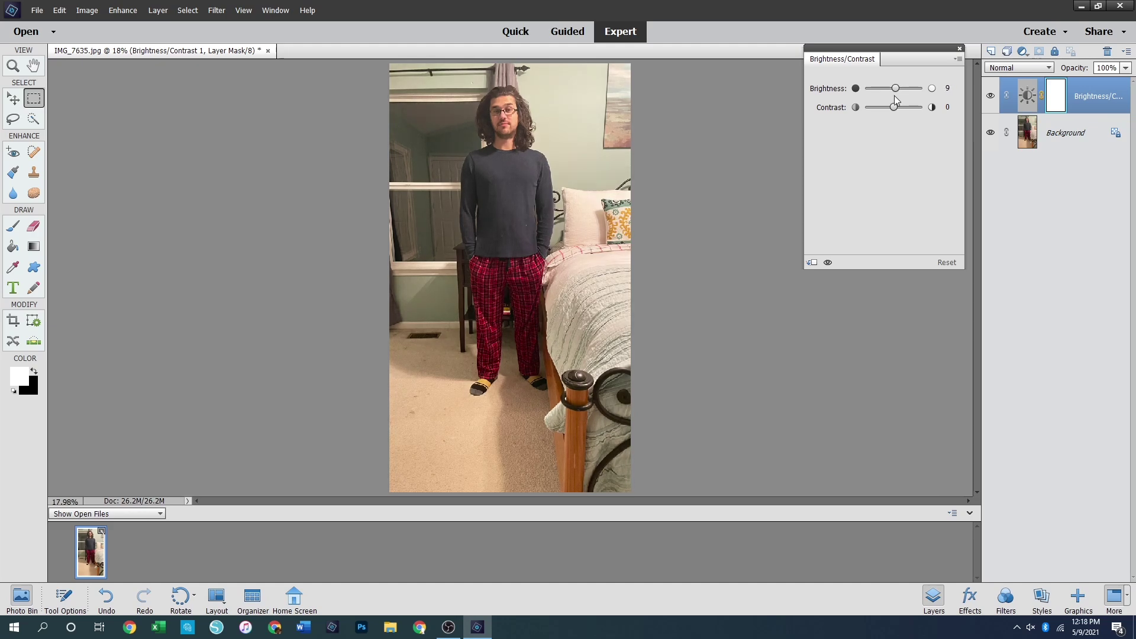
left_click_drag(894, 108, 893, 110)
Merge the Brightness/Contrast layer with the Background layer and close the adjustment settings
left_click(1070, 142, "ctrl")
right_click(1069, 145)
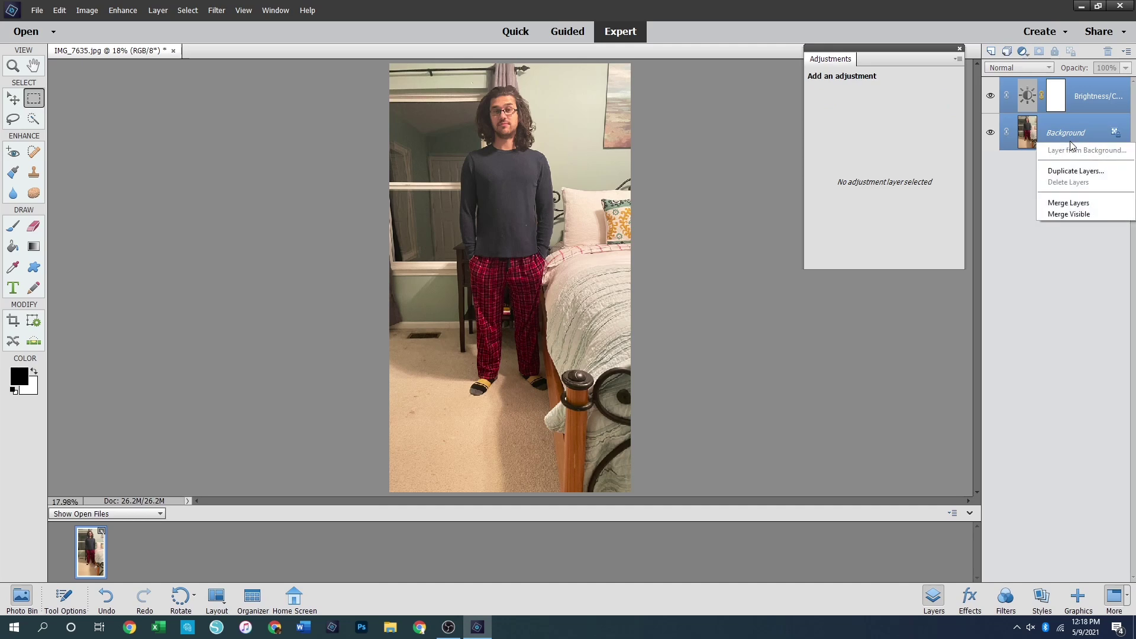
left_click(1074, 204)
left_click(959, 49)
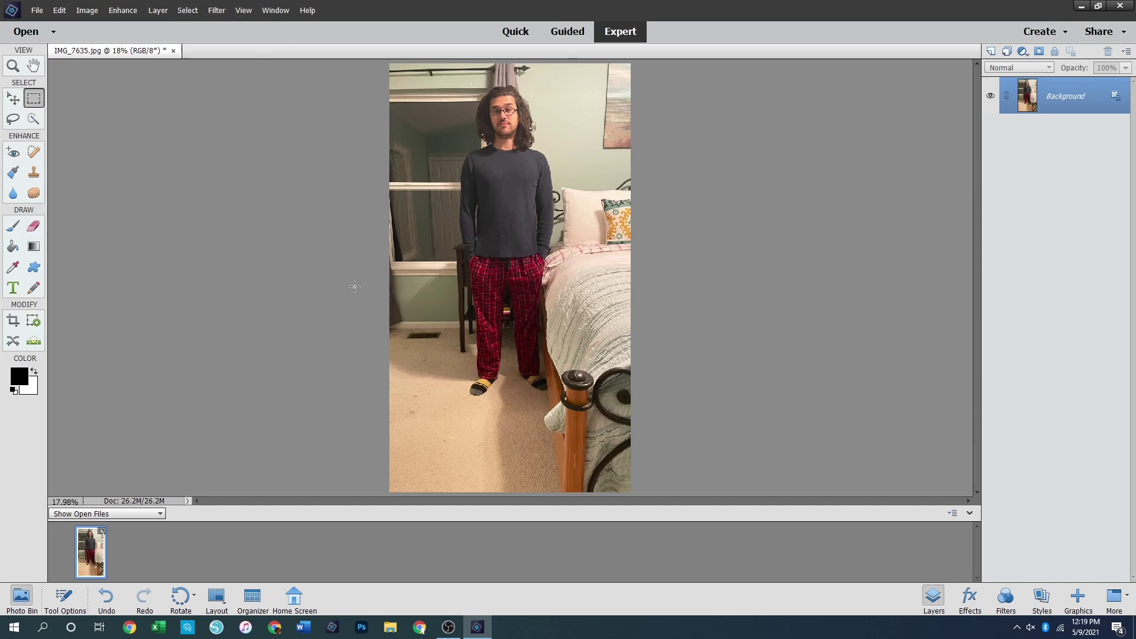
Save the edited photo as a JPEG named IMG_7635e.jpg and close it
key("ctrl+shift+s")
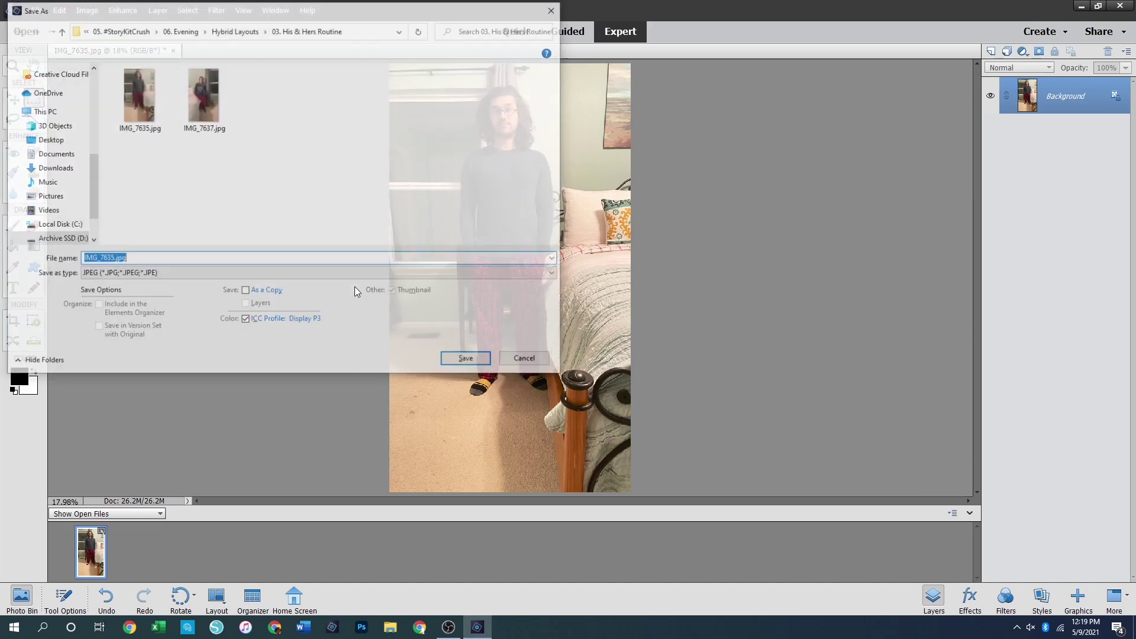
key("End")
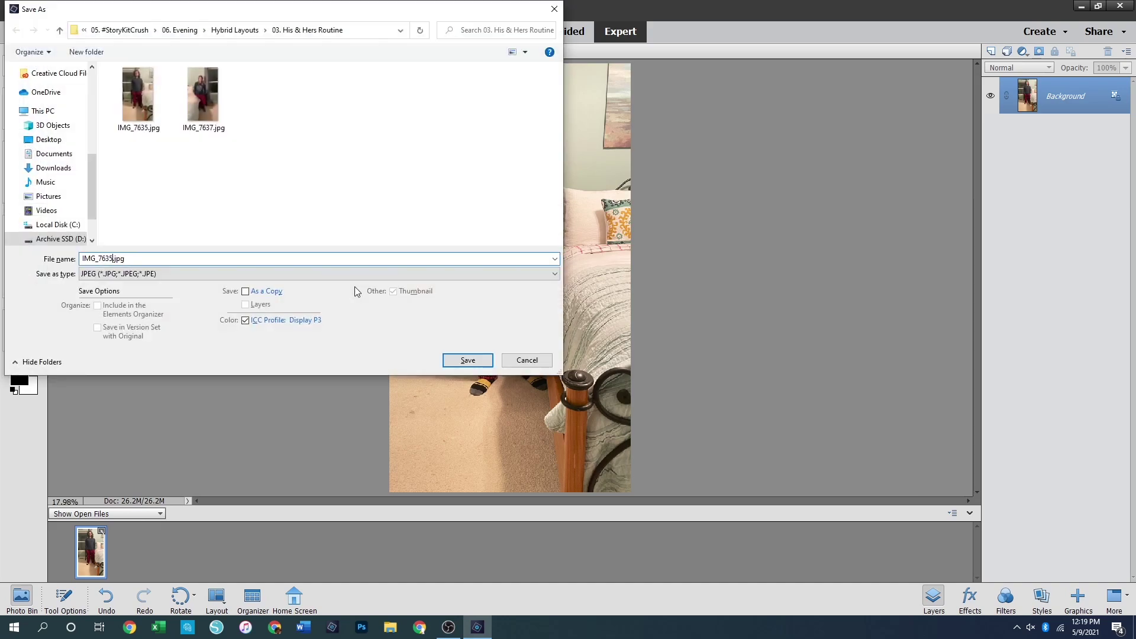
key("Return")
key("Return")
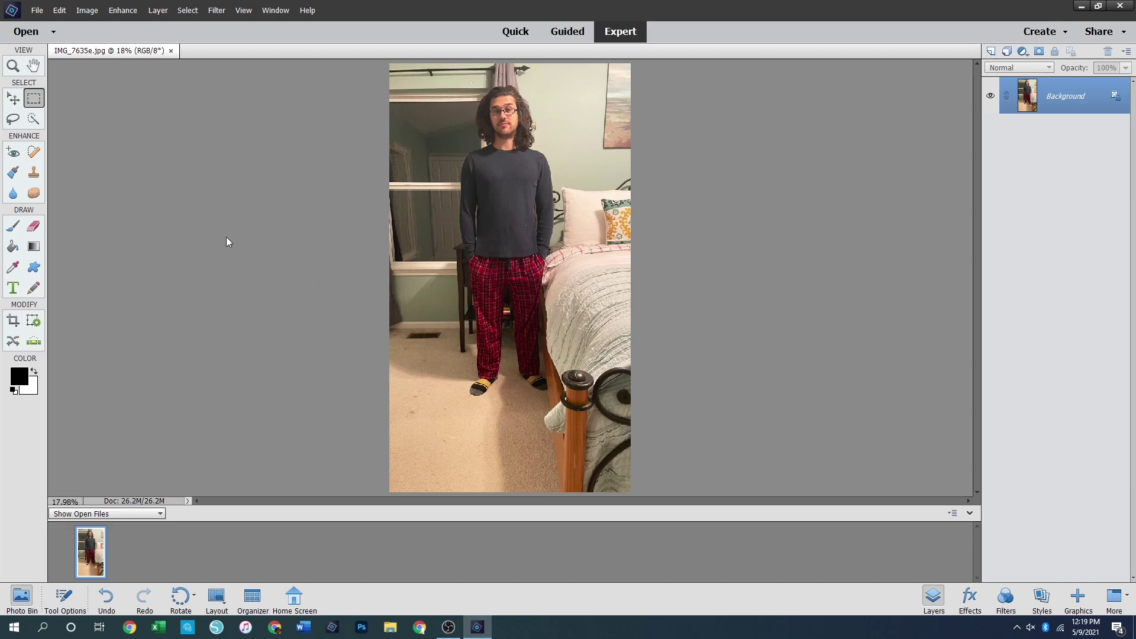
left_click(171, 50)
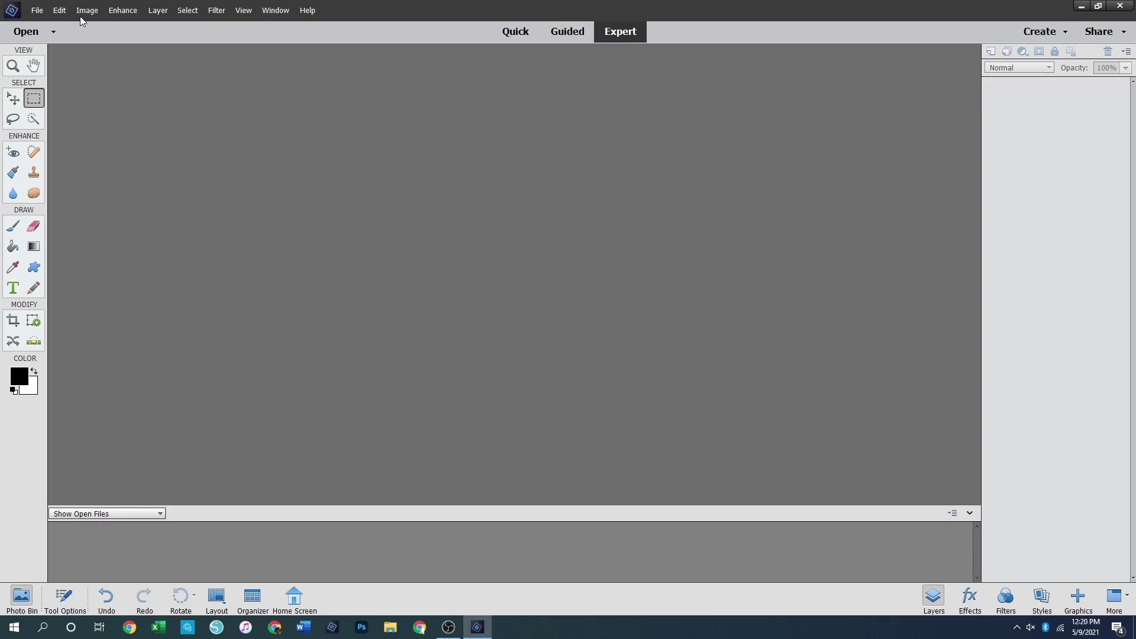
Open IMG_7635e.jpg in Camera Raw
left_click(41, 11)
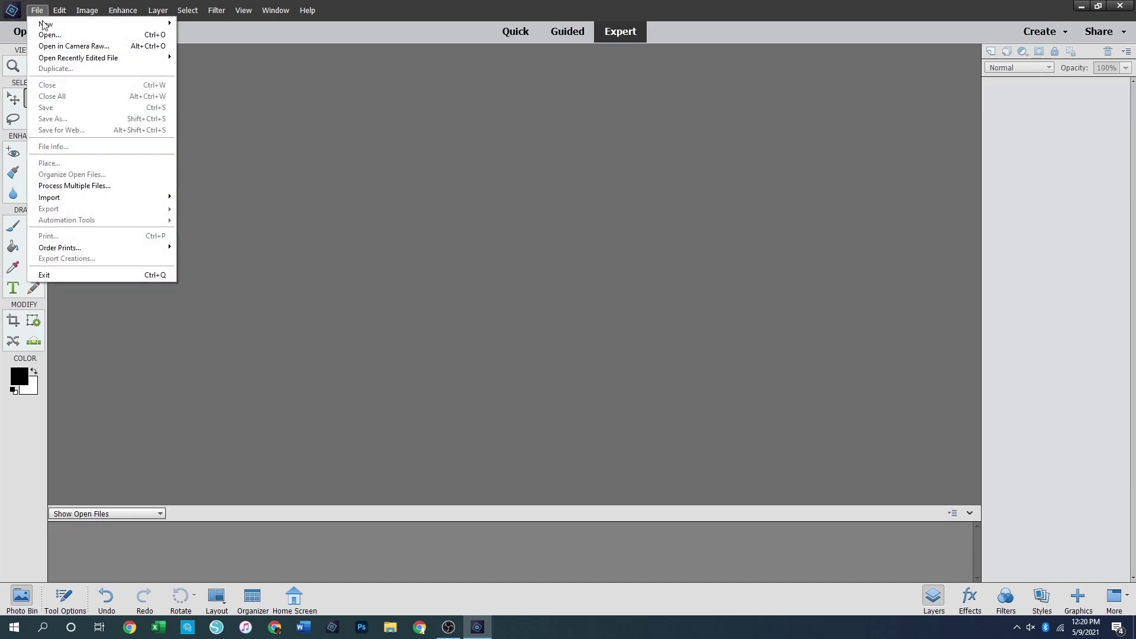
left_click(56, 47)
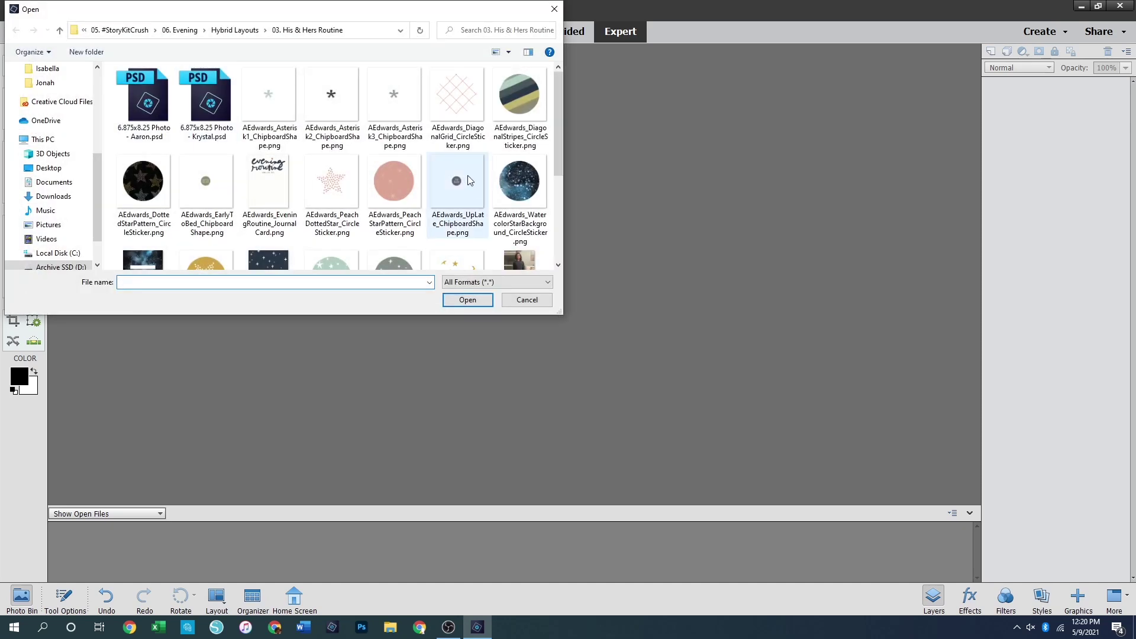
scroll(464, 176, "down", 5)
left_click(148, 237)
left_click(467, 299)
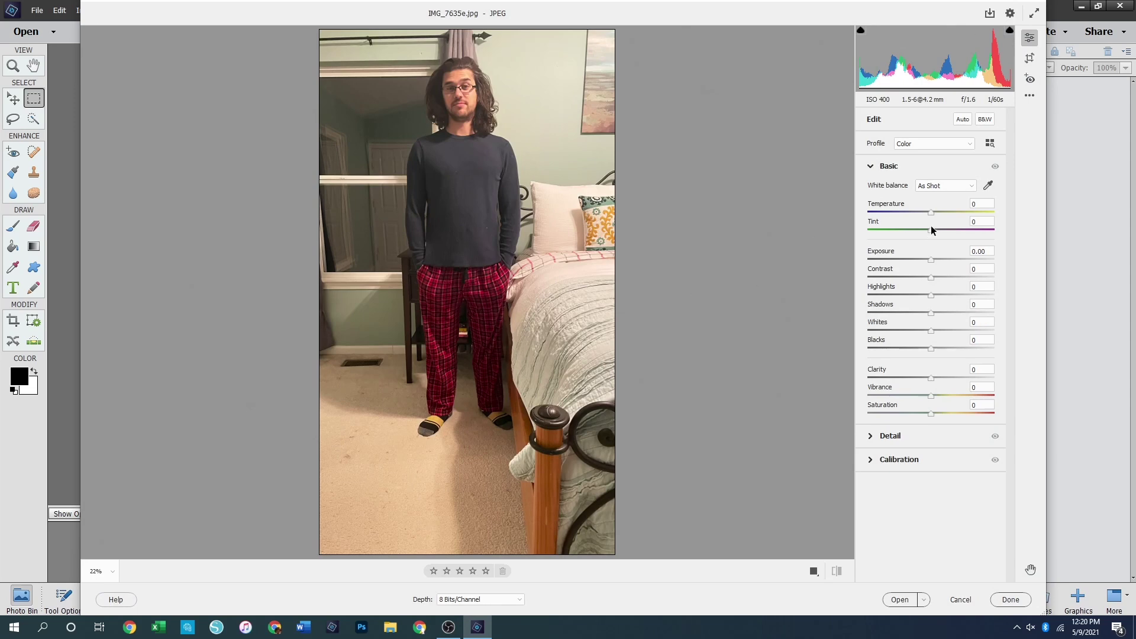
Correct the white balance by sampling white areas of the pillow, bedding and window frame, settling on temperature -15 and tint -5
left_click(986, 189)
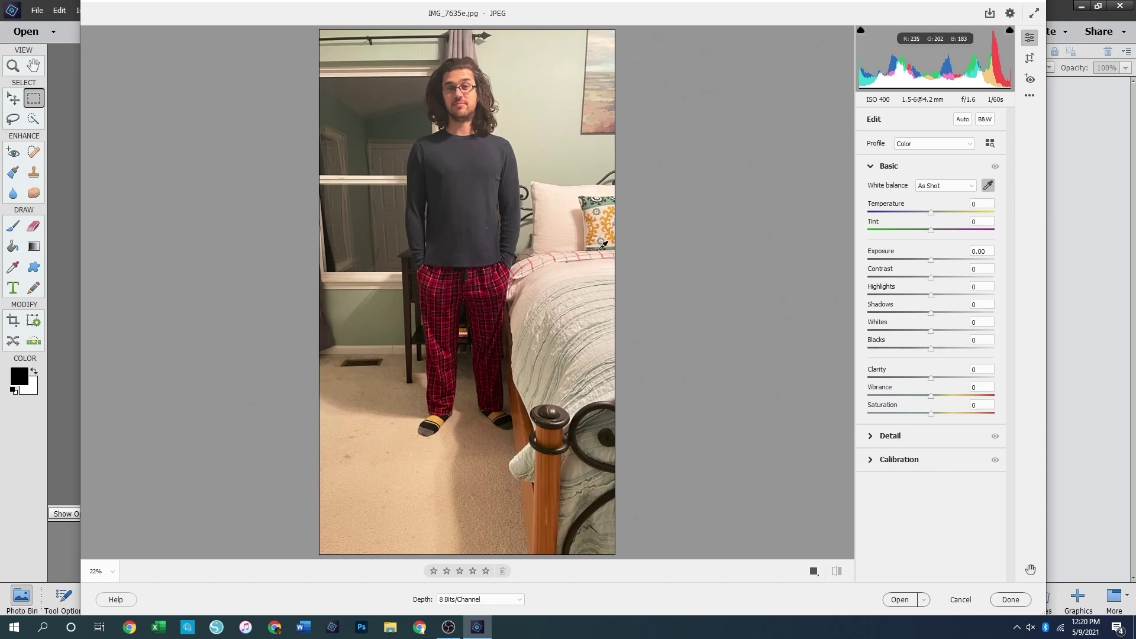
left_click(562, 222)
left_click(538, 278)
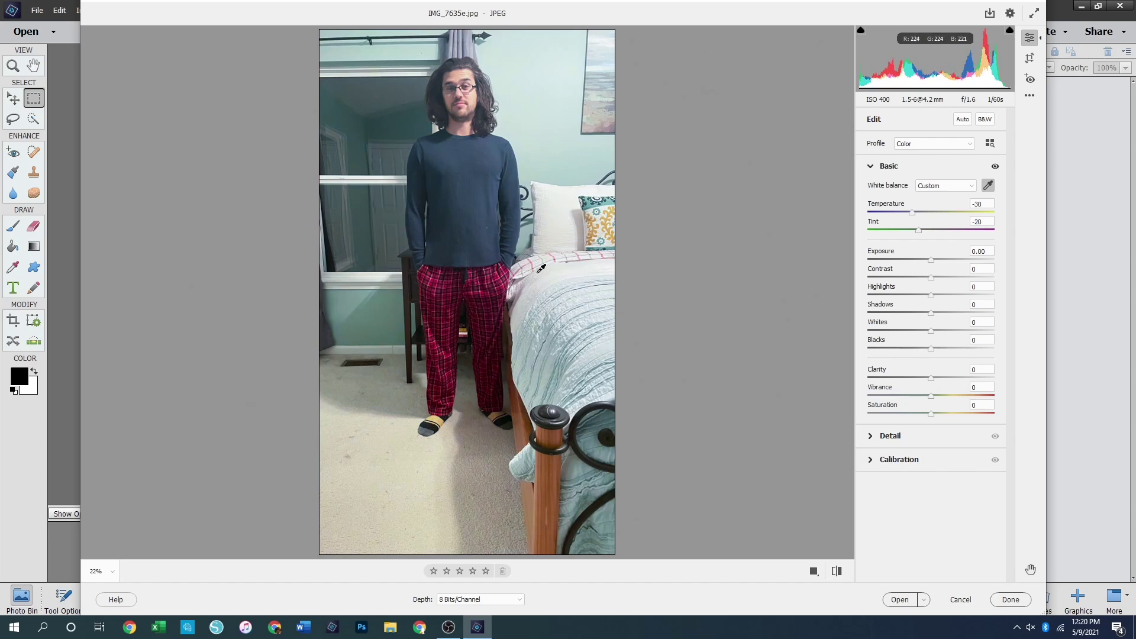
left_click(540, 264)
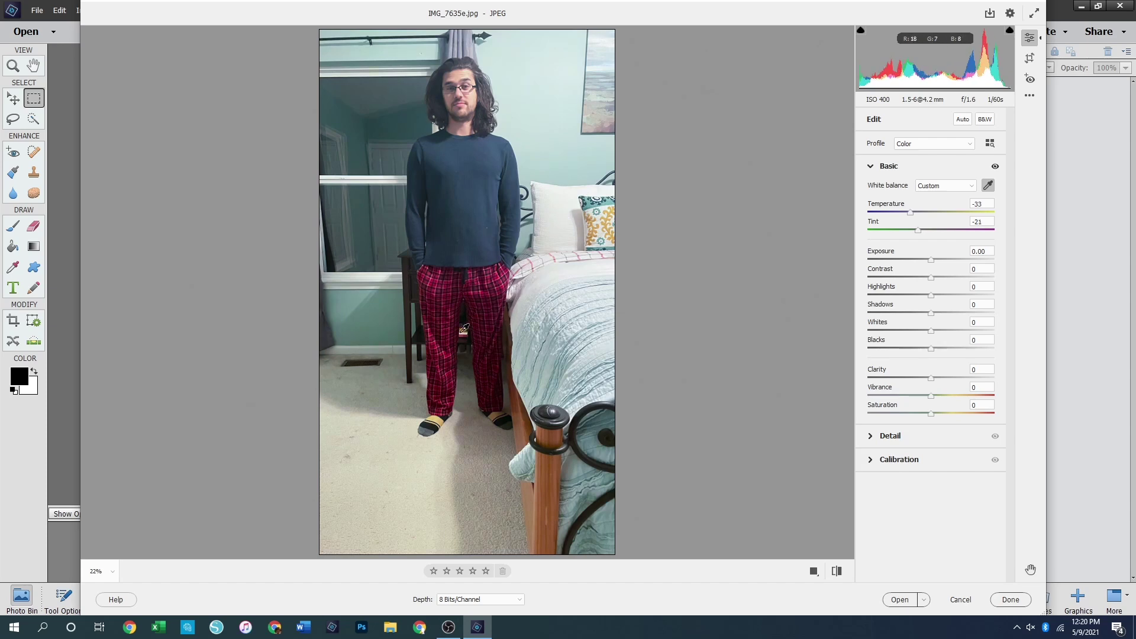
left_click(564, 228)
left_click(557, 206)
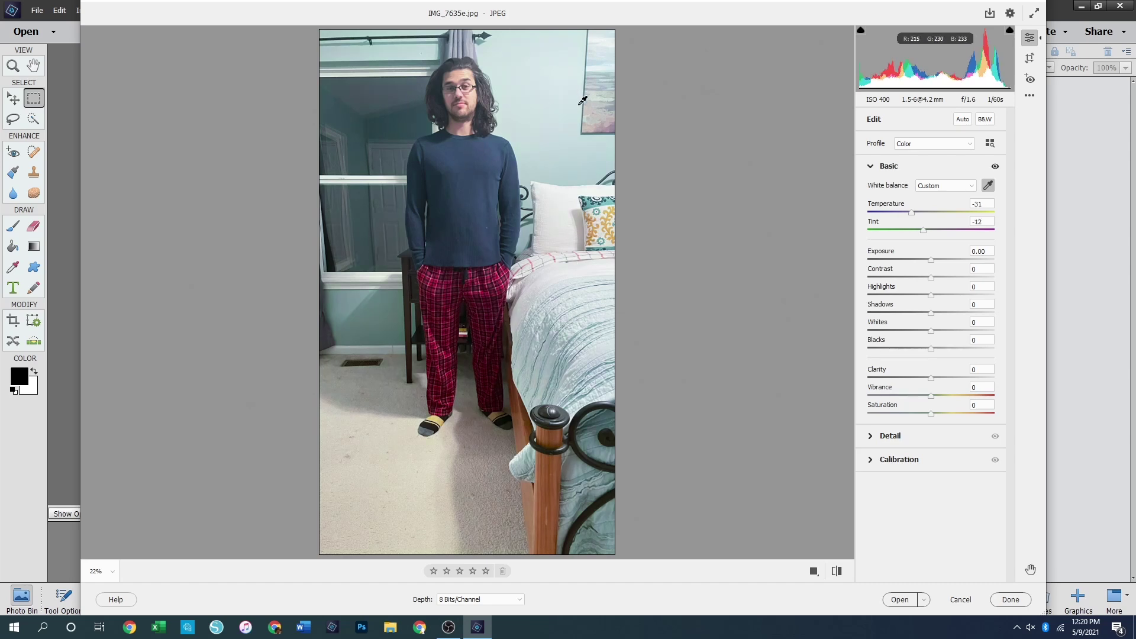
left_click(354, 273)
left_click(361, 269)
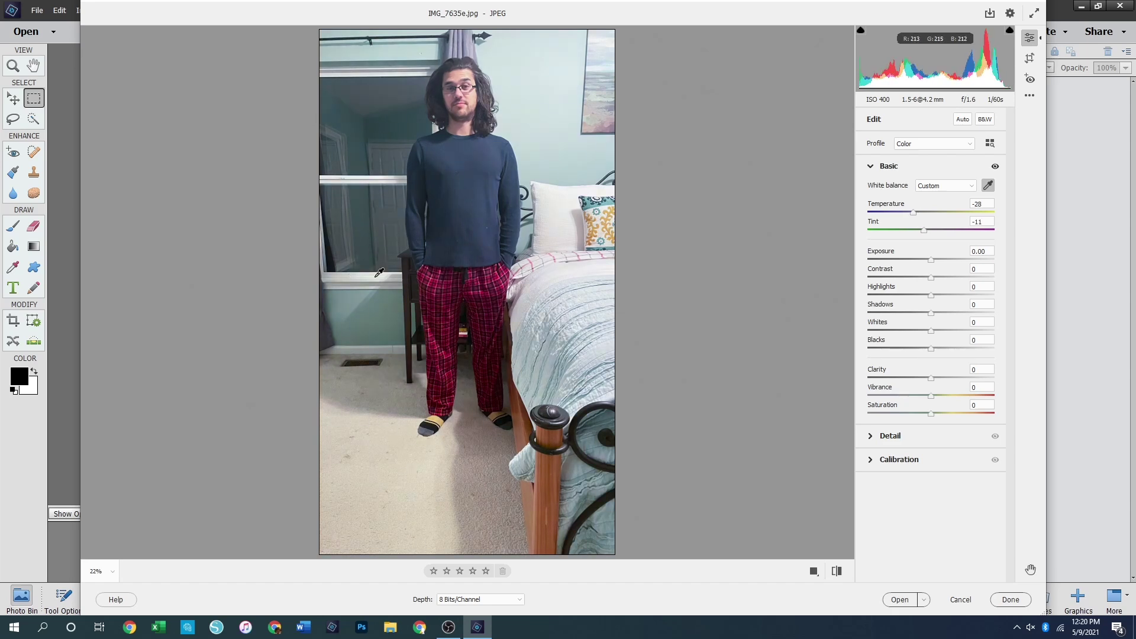
left_click(371, 174)
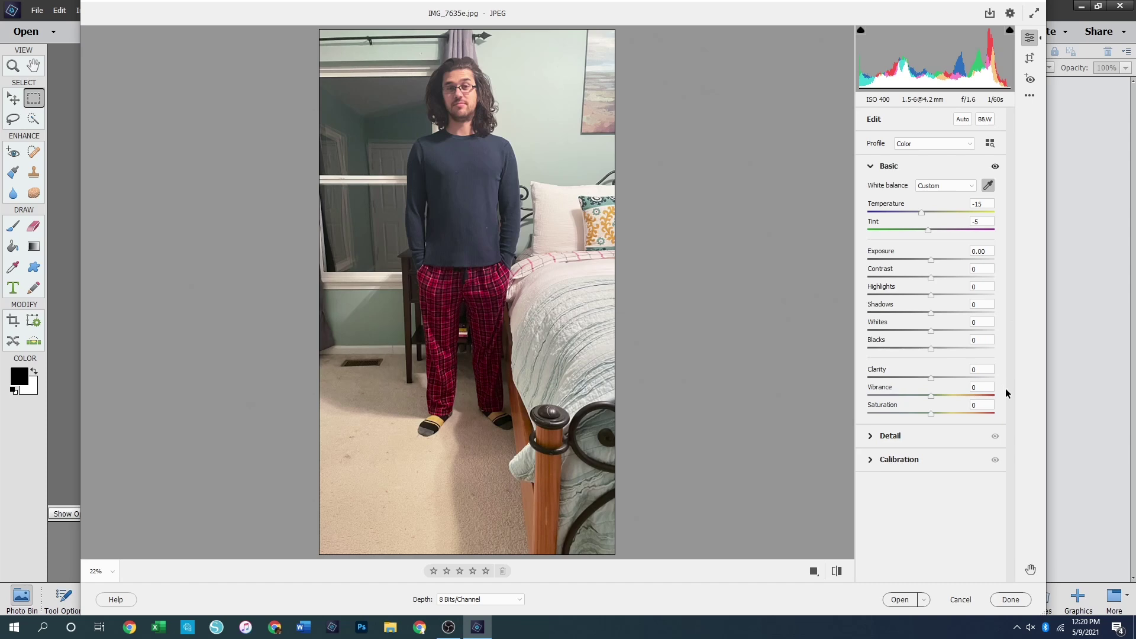
Set the clarity to +20 and open the corrected photo in the editor
left_click(978, 369)
type("10")
key("Return")
type("15")
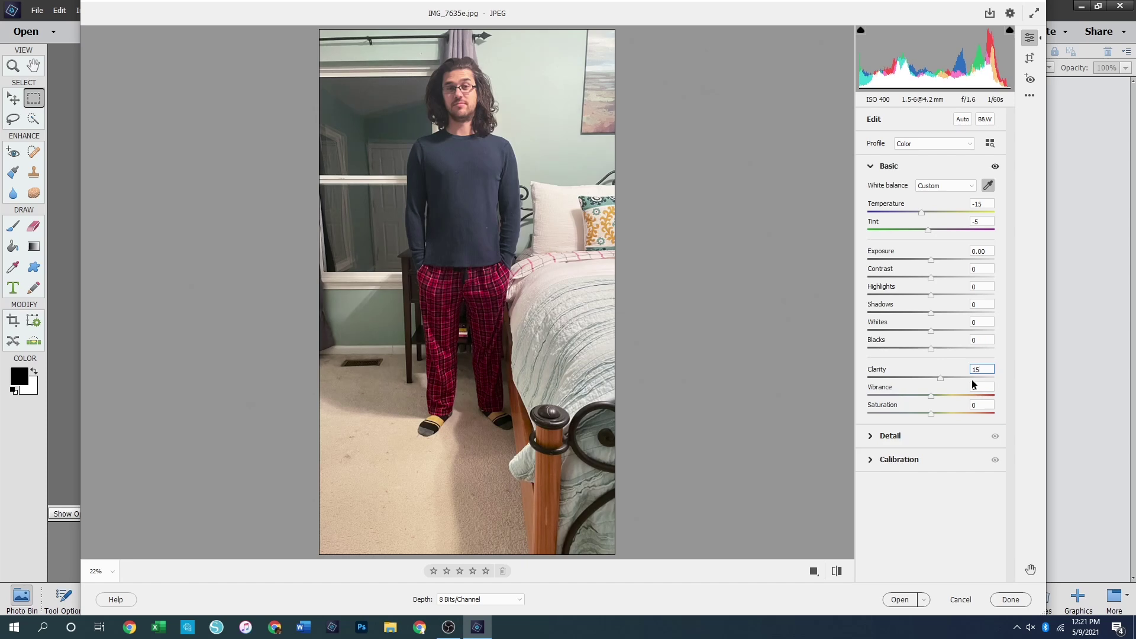
key("BackSpace")
key("BackSpace")
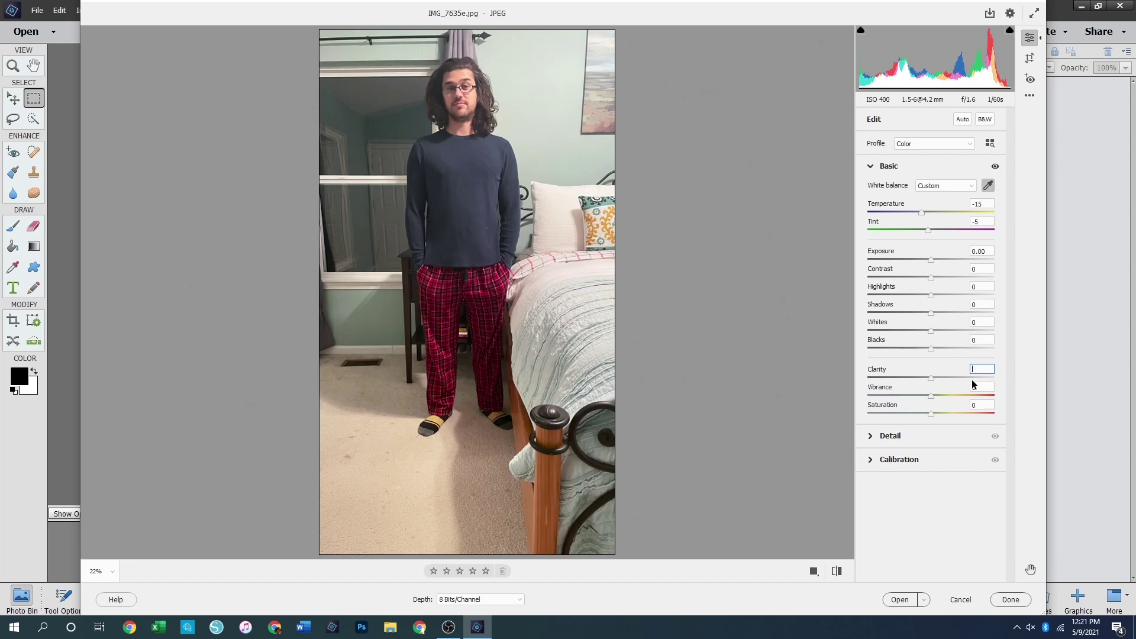
type("20")
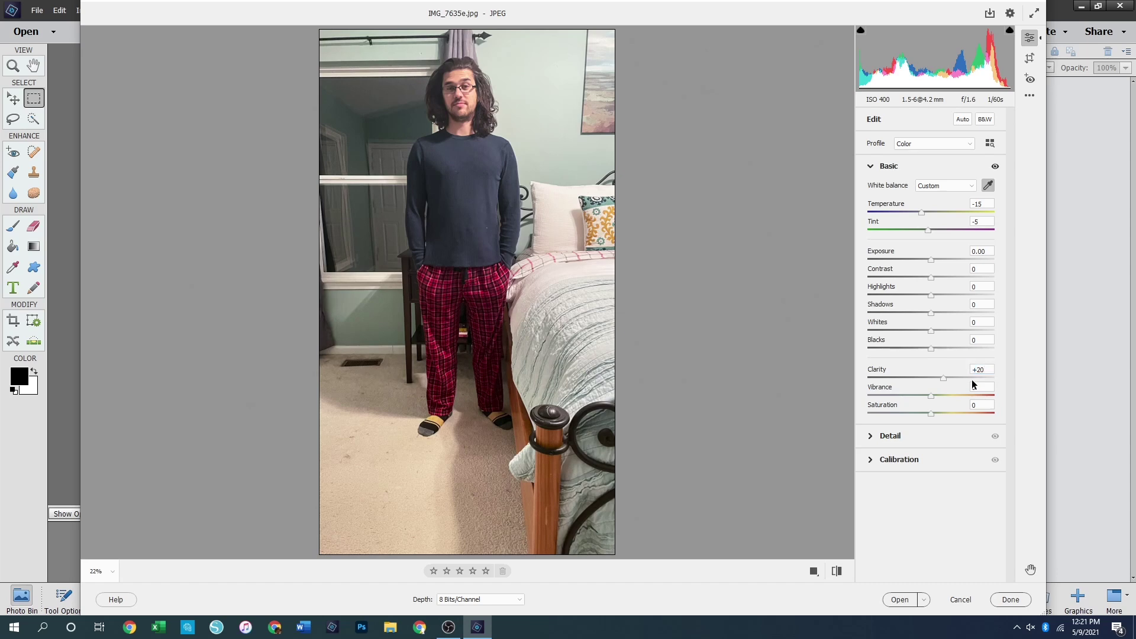
key("Return")
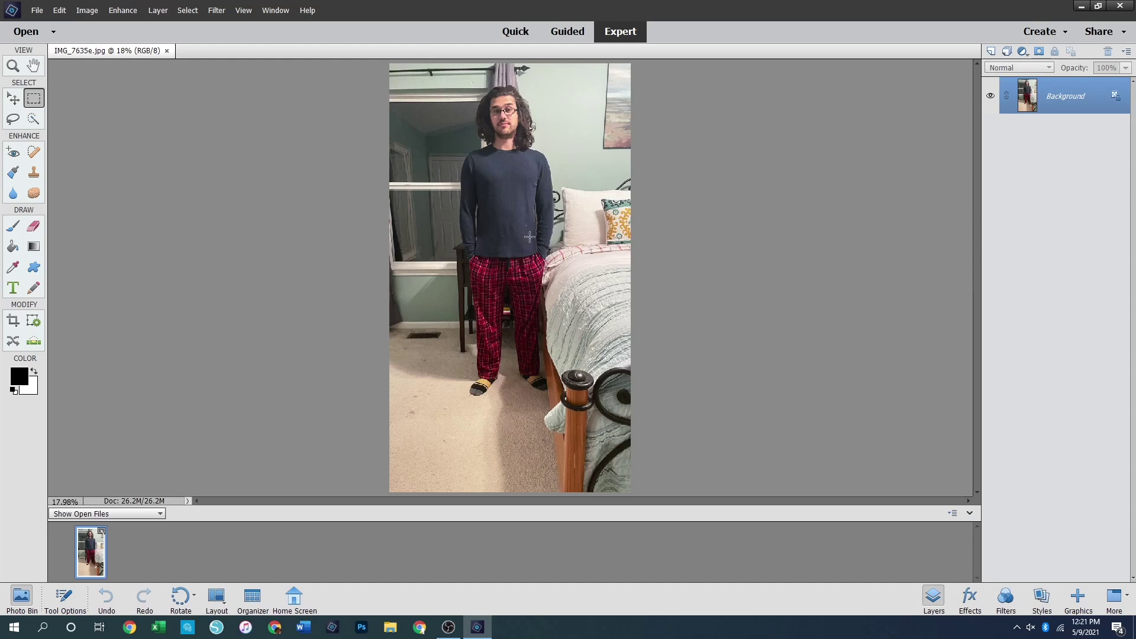
Add a Hue/Saturation adjustment layer above the photo and raise its saturation slightly
left_click(1023, 53)
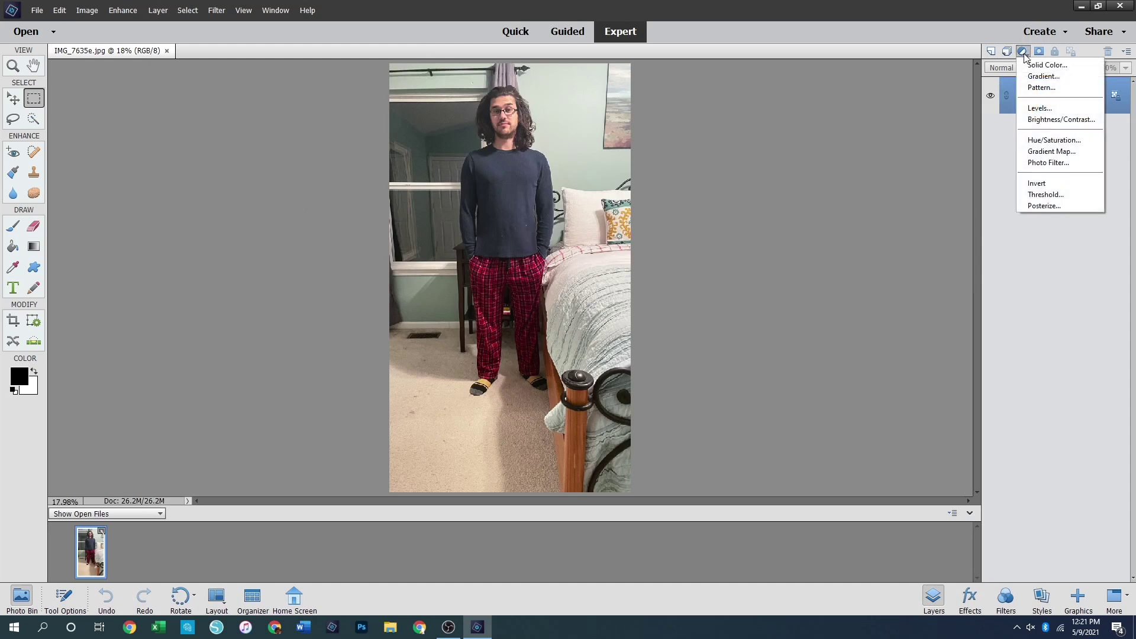
left_click(1033, 143)
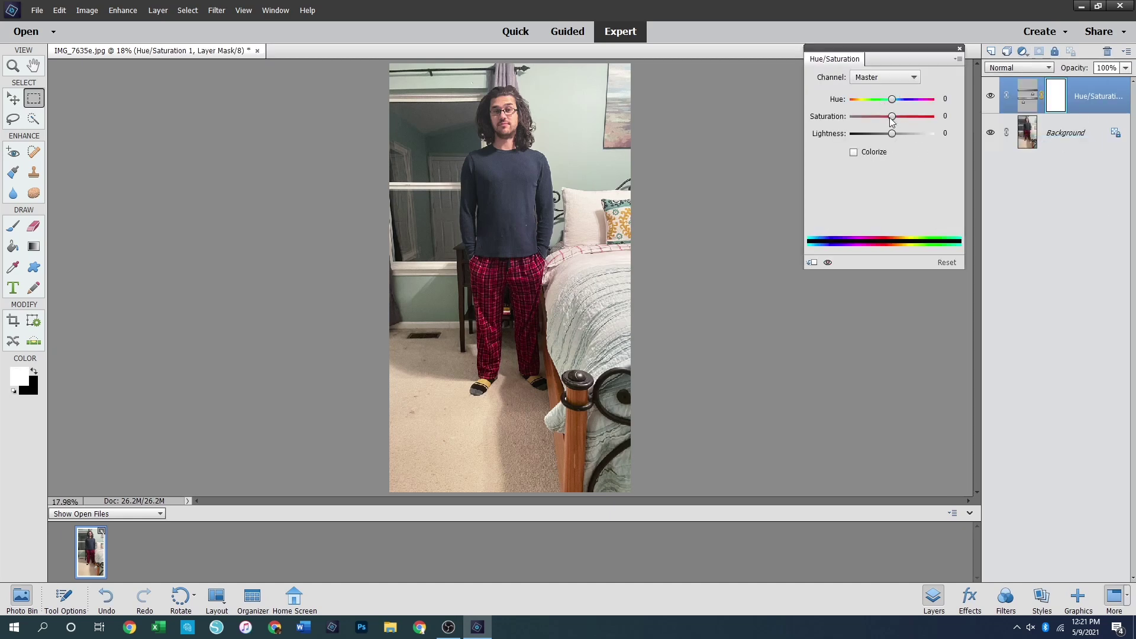
left_click_drag(894, 117, 898, 117)
Merge the Hue/Saturation layer with the Background layer and close the adjustment settings
left_click(1052, 127)
right_click(1051, 127)
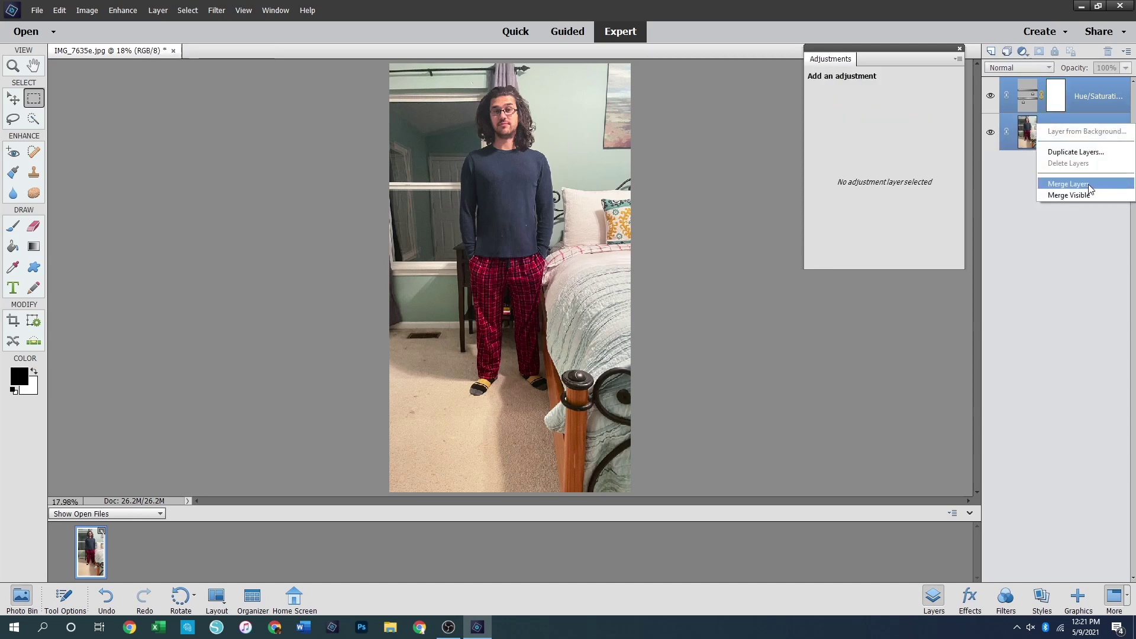
left_click(1064, 184)
left_click(960, 49)
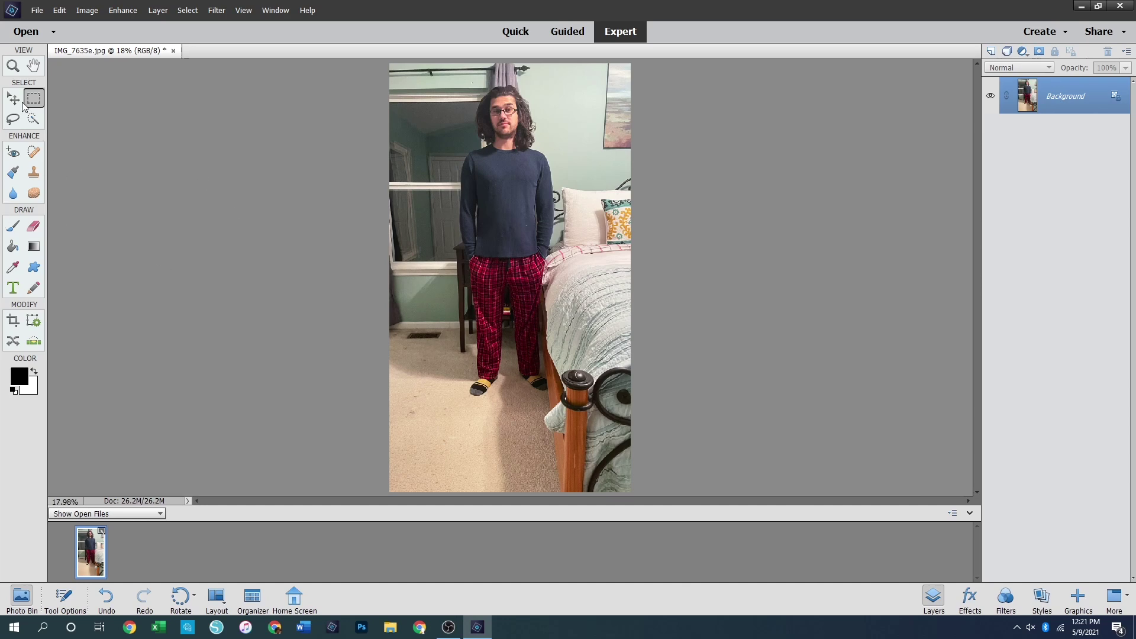
Set up a crop of the photo with a width of 3 in and a height of 8 in
left_click(17, 323)
left_click(139, 561)
type("3")
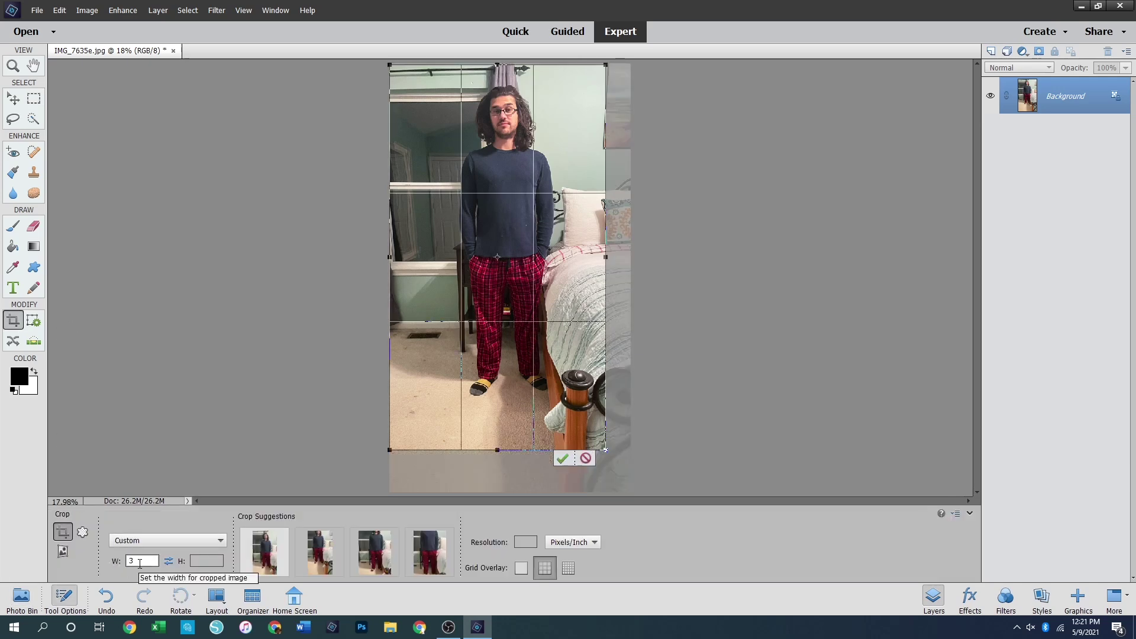
key("Tab")
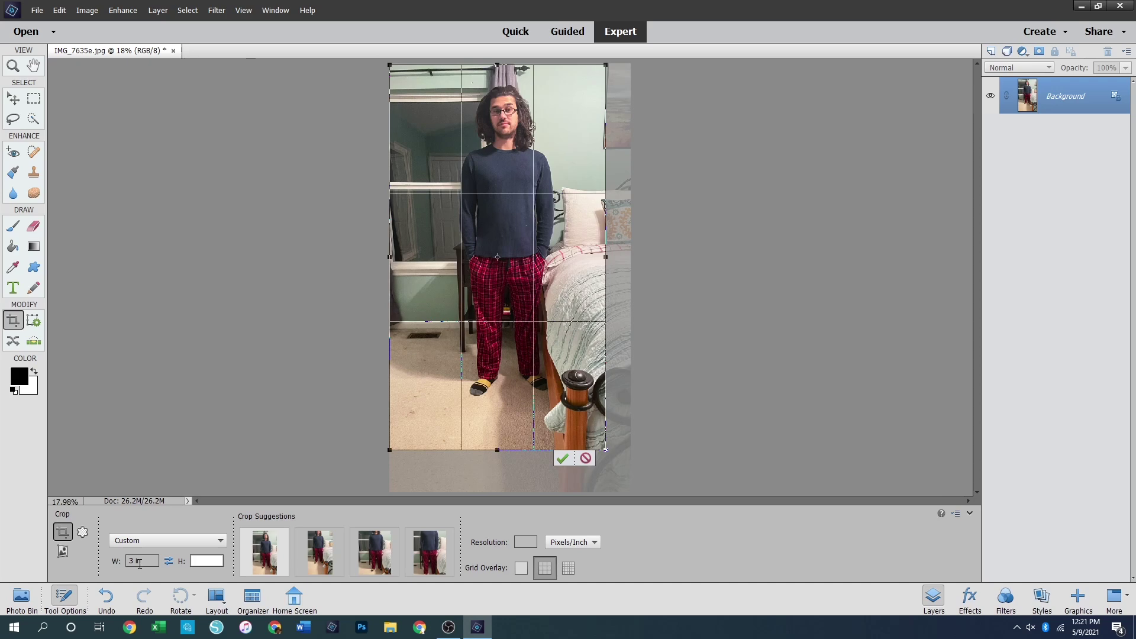
key("Return")
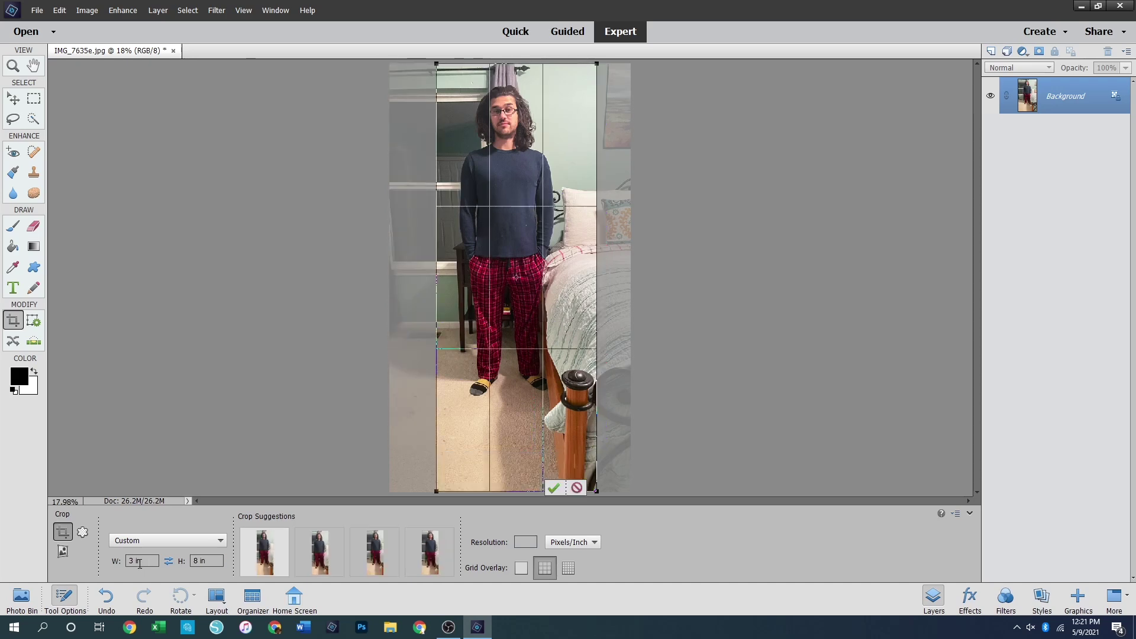
key("Tab")
key("Tab")
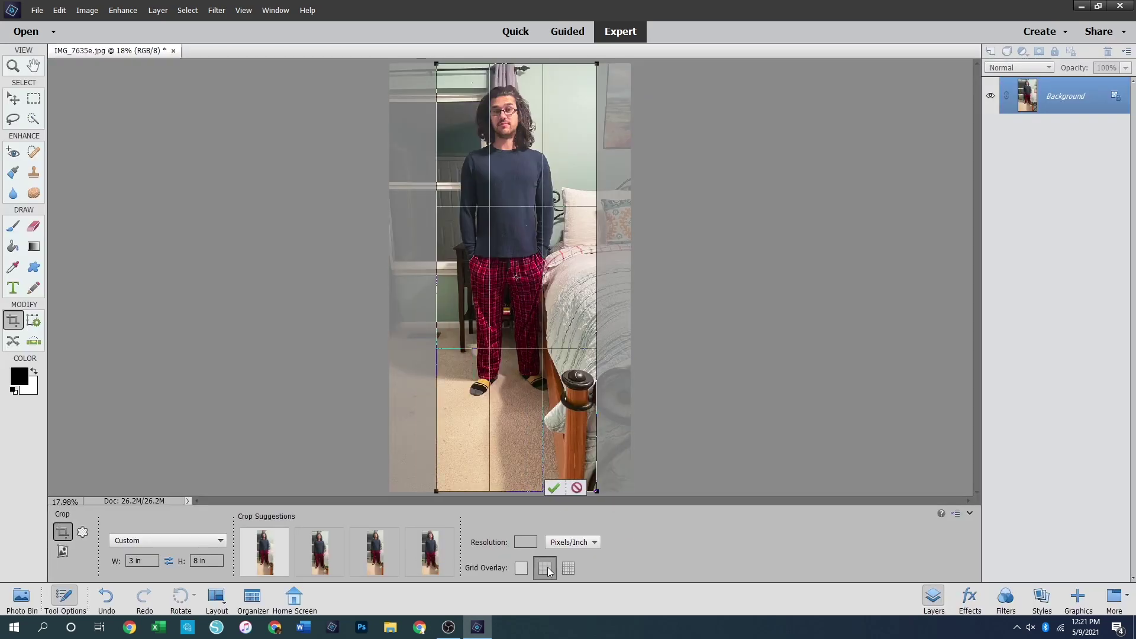
Set the crop resolution to 300 pixels/inch, shift the crop area left to better center the man, and apply the crop
left_click(525, 542)
type("300")
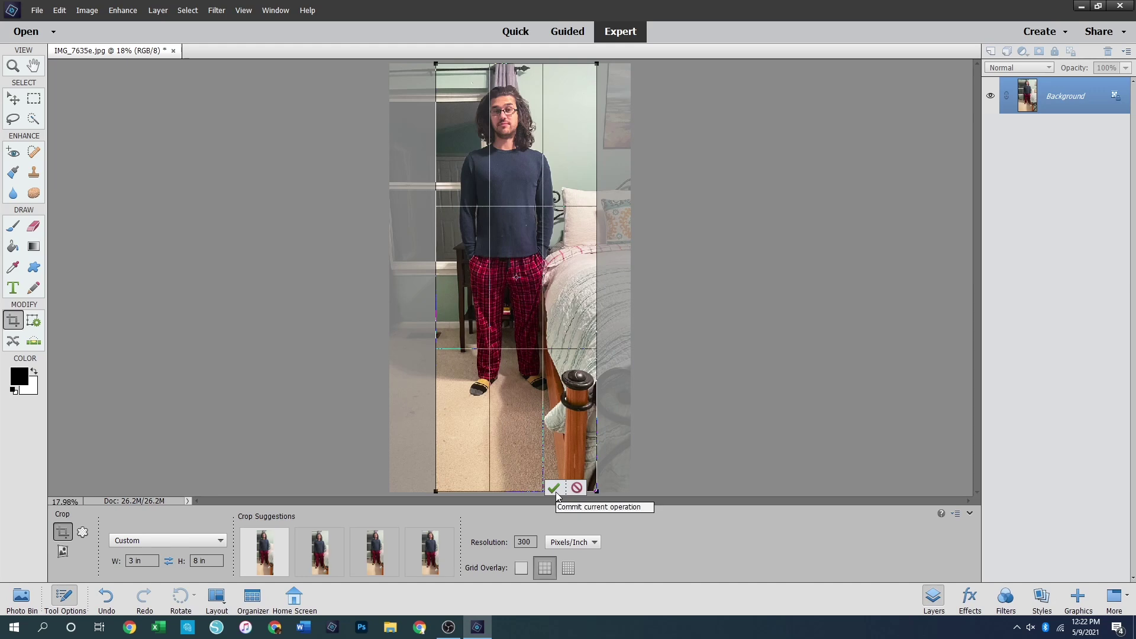
left_click_drag(479, 282, 463, 282)
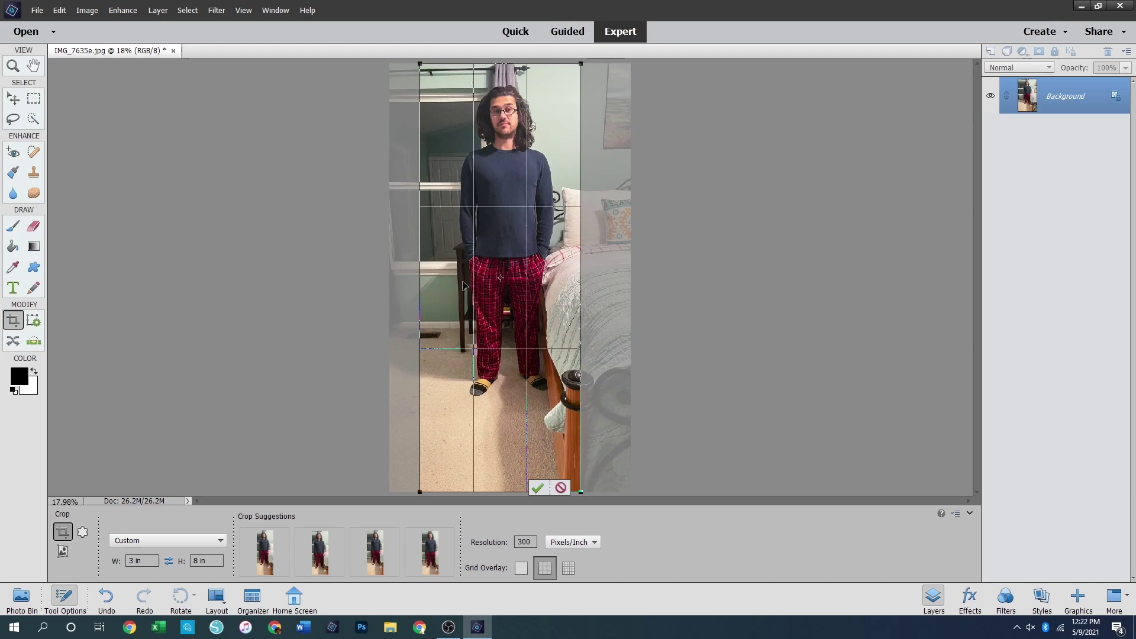
key("Return")
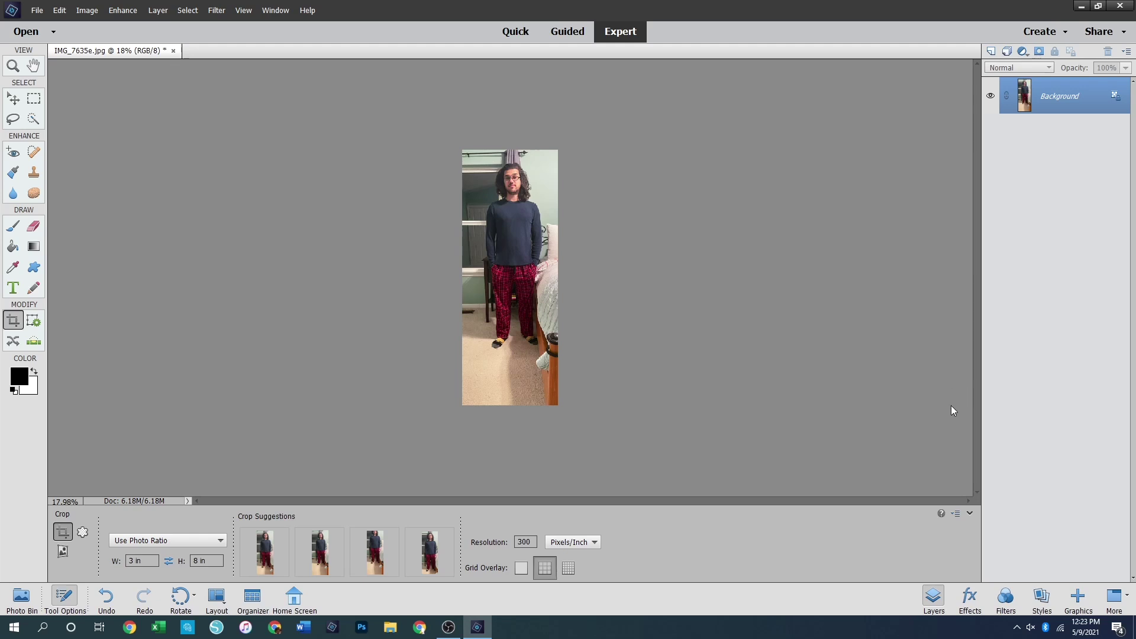
Apply the plain black-and-white effect from the Monotone Color category to the cropped photo
left_click(970, 603)
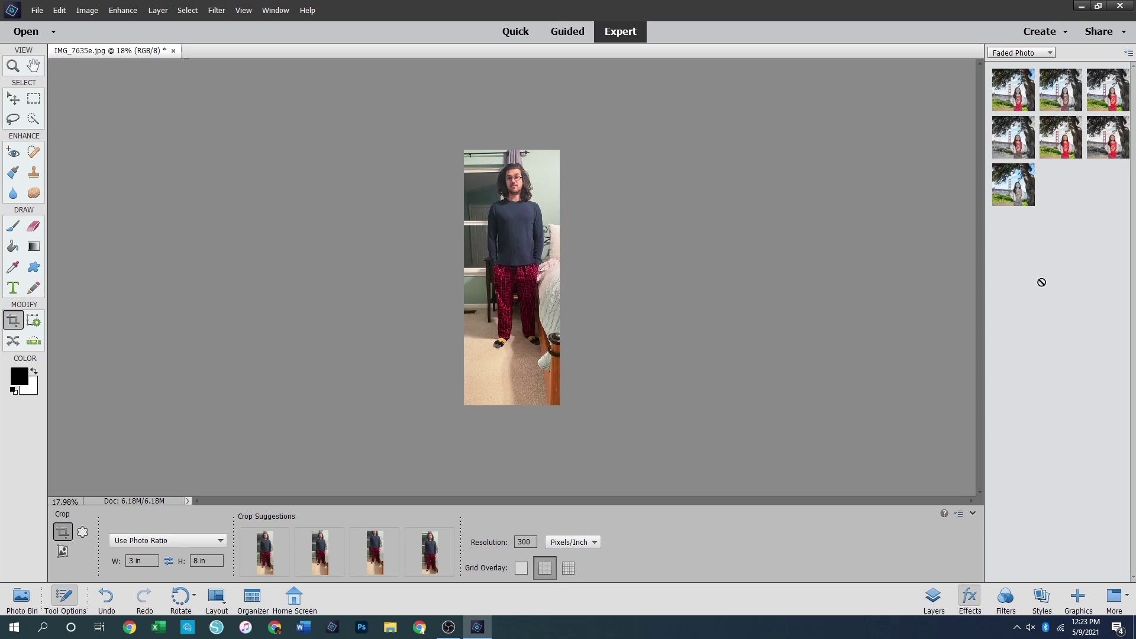
left_click(1047, 54)
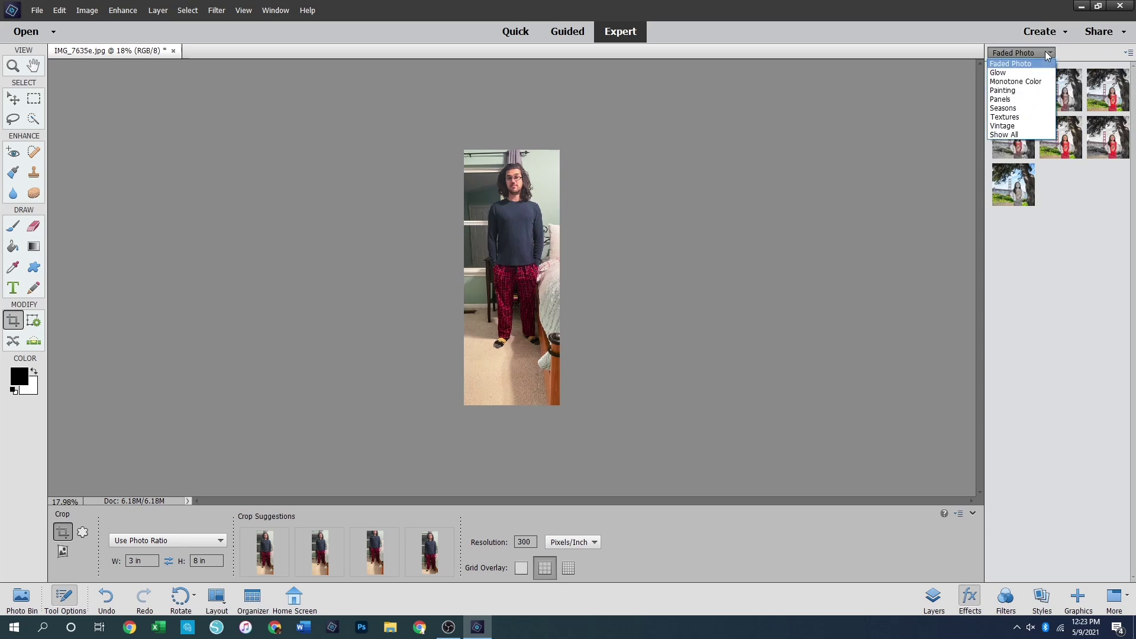
left_click(1015, 81)
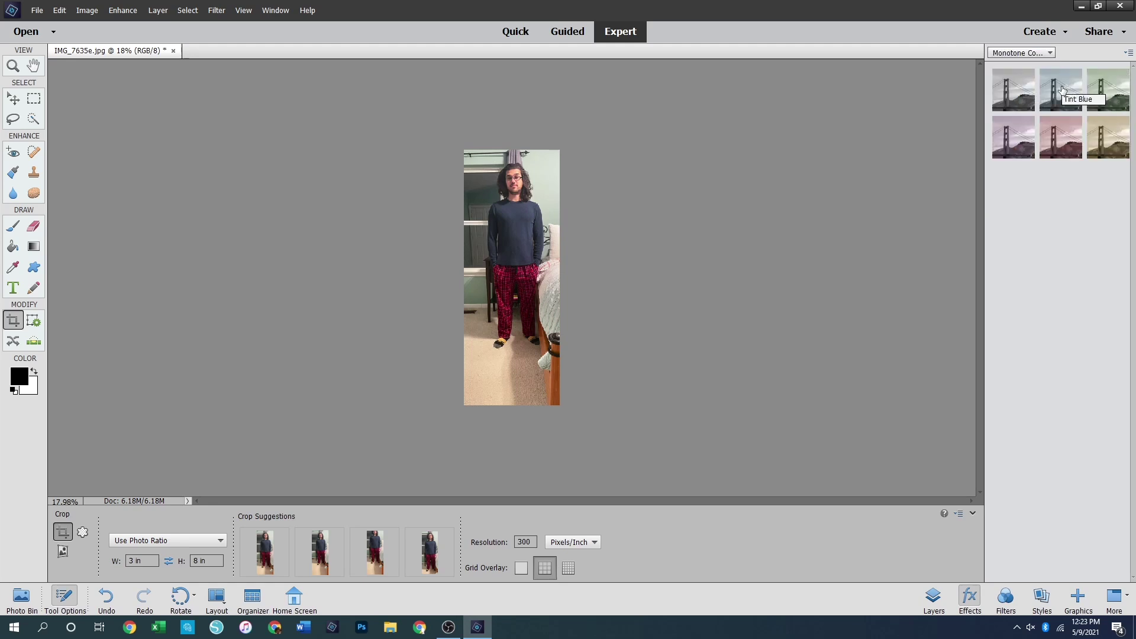
left_click(1006, 85)
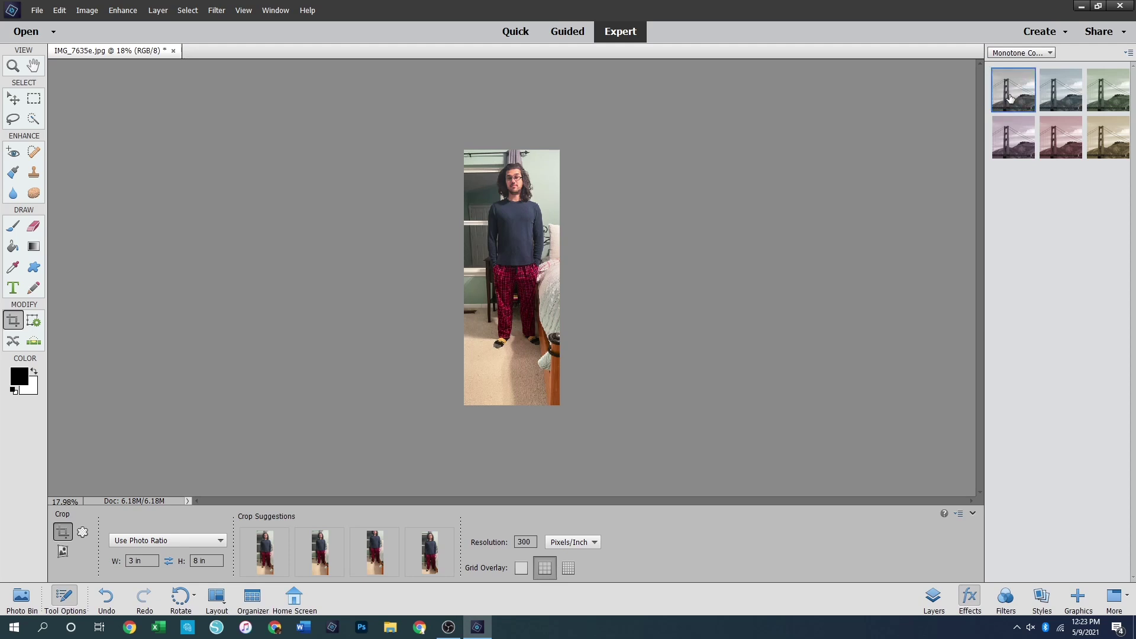
left_click_drag(1013, 94, 426, 248)
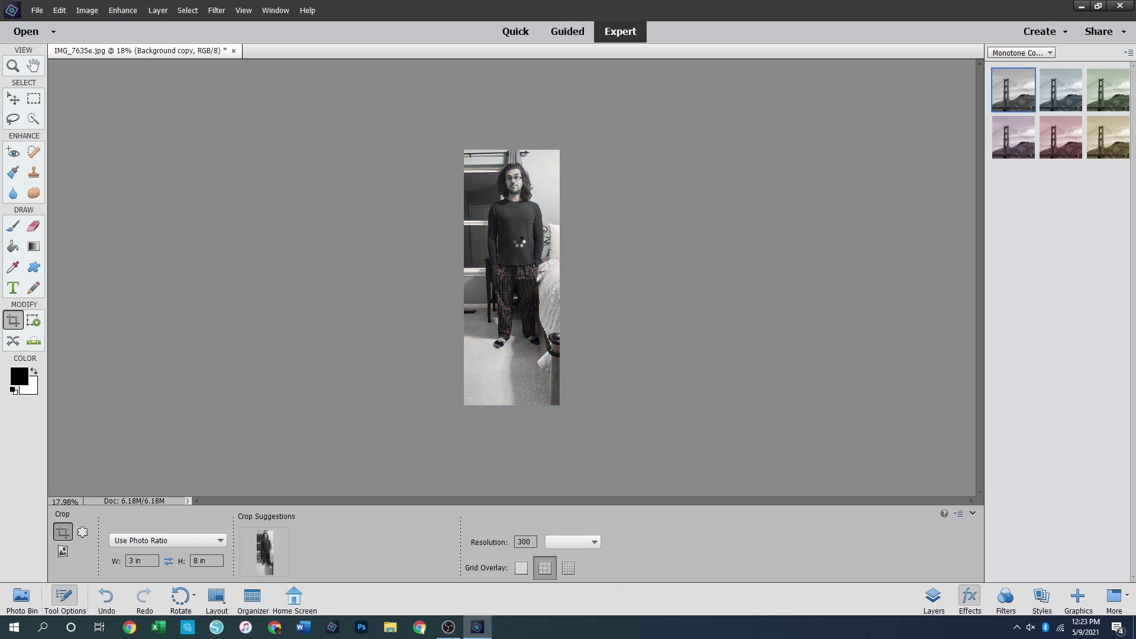
Apply the black-and-white effect a second time and delete the extra Background copy 2 layer
left_click_drag(1011, 95, 464, 192)
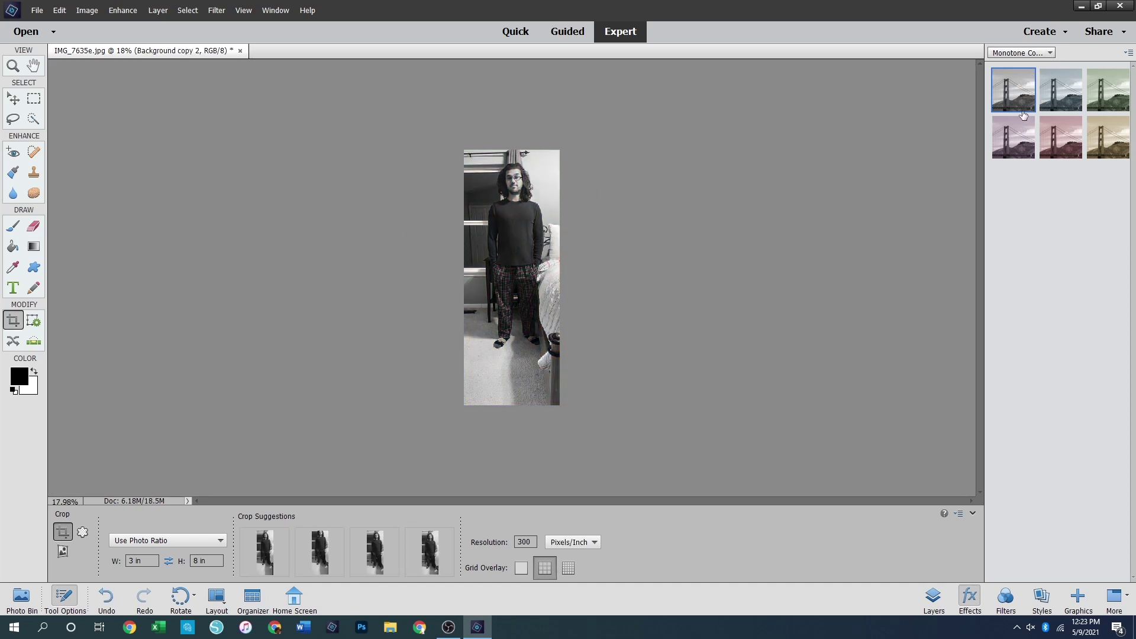
left_click(448, 427)
key("Escape")
left_click(943, 612)
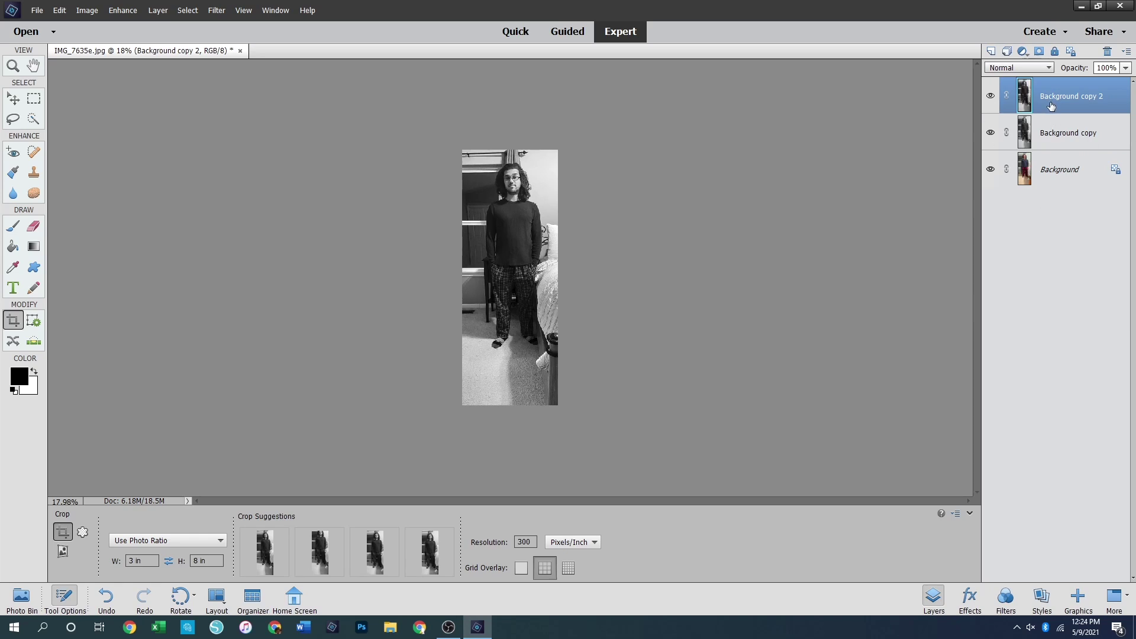
key("Delete")
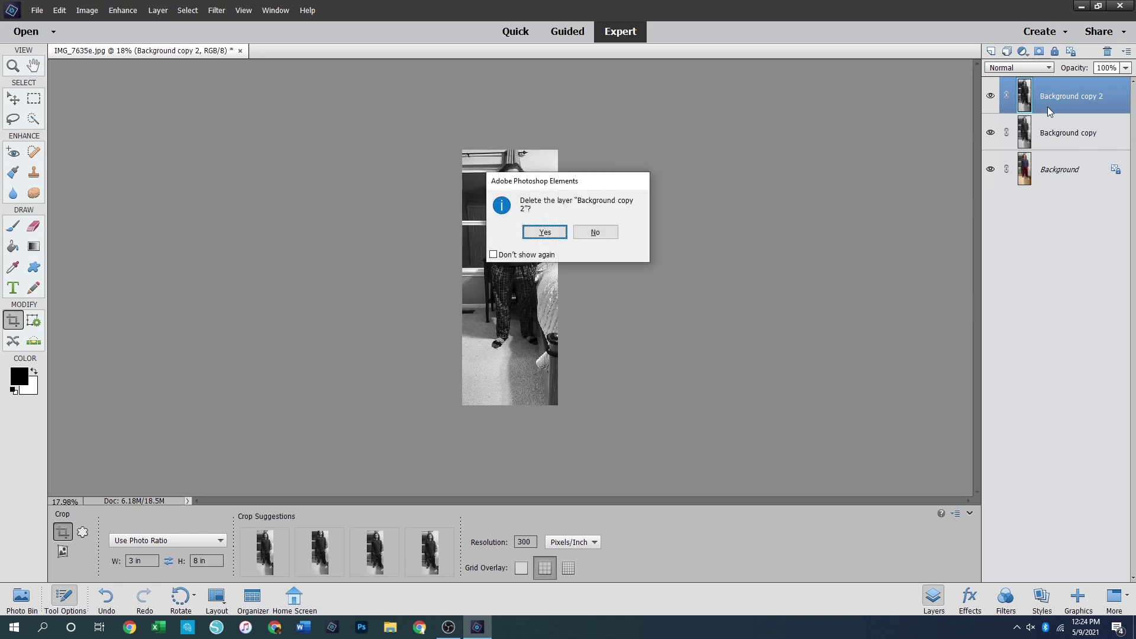
left_click(535, 232)
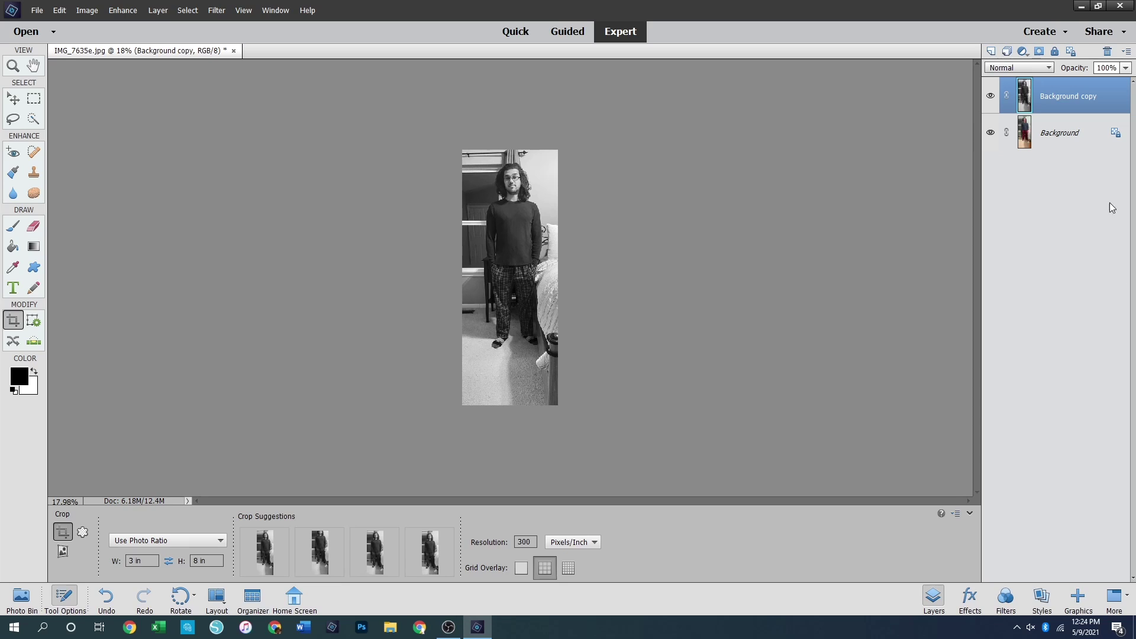
Merge the black-and-white Background copy layer with the Background layer
left_click(1073, 129, "ctrl")
right_click(1060, 135)
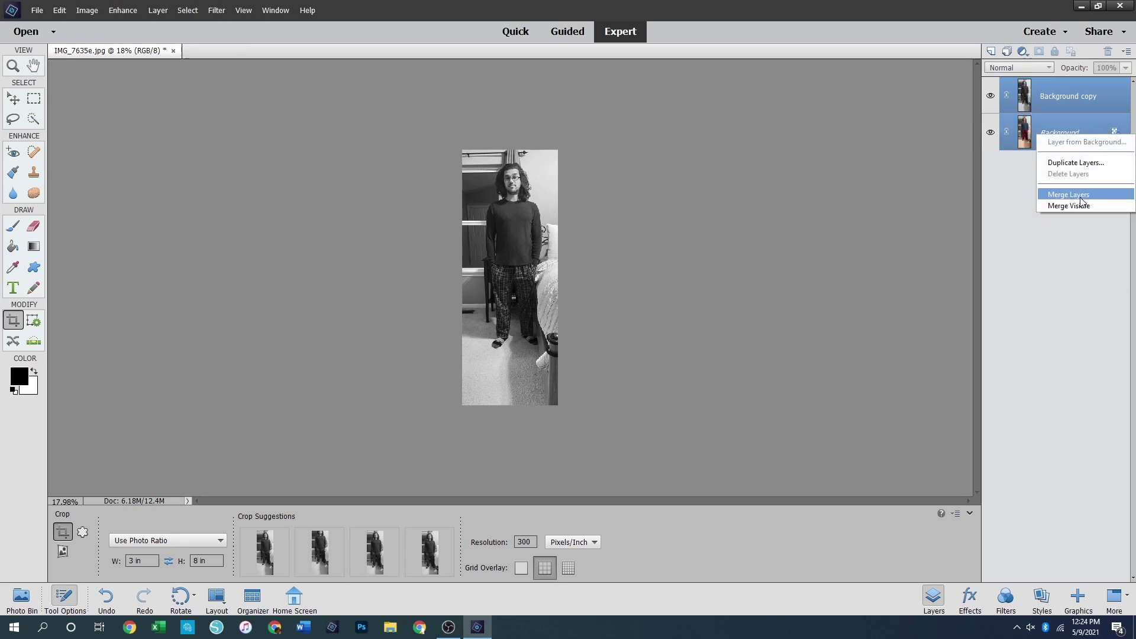
left_click(1105, 194)
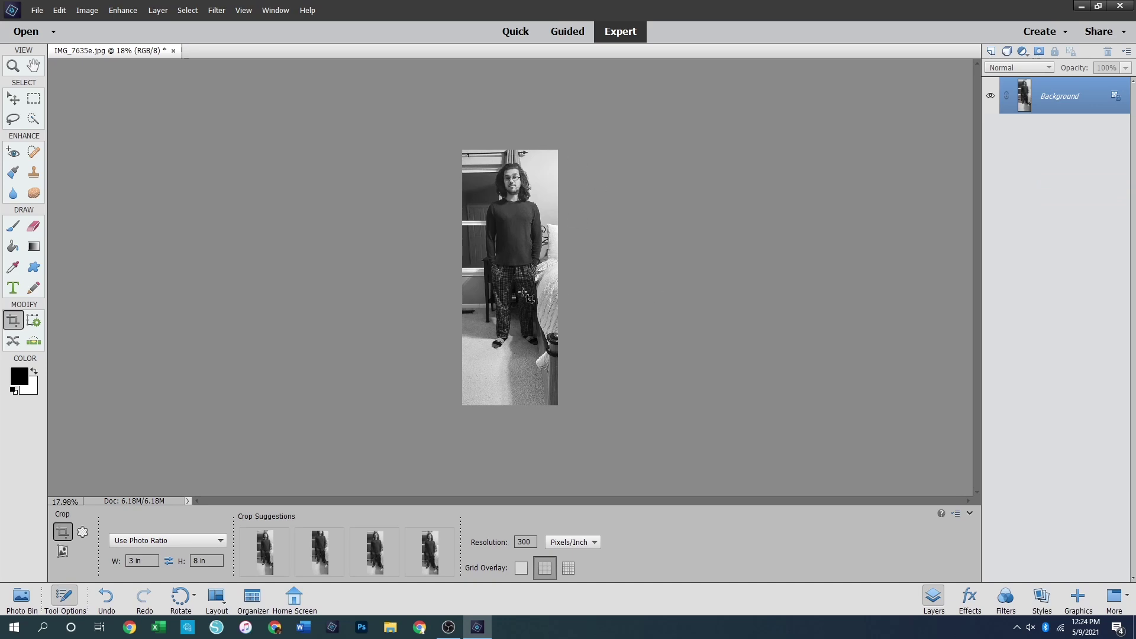
Save the photo as a JPEG named 3x8 Photo BW in the same folder and close it
key("ctrl+shift+s")
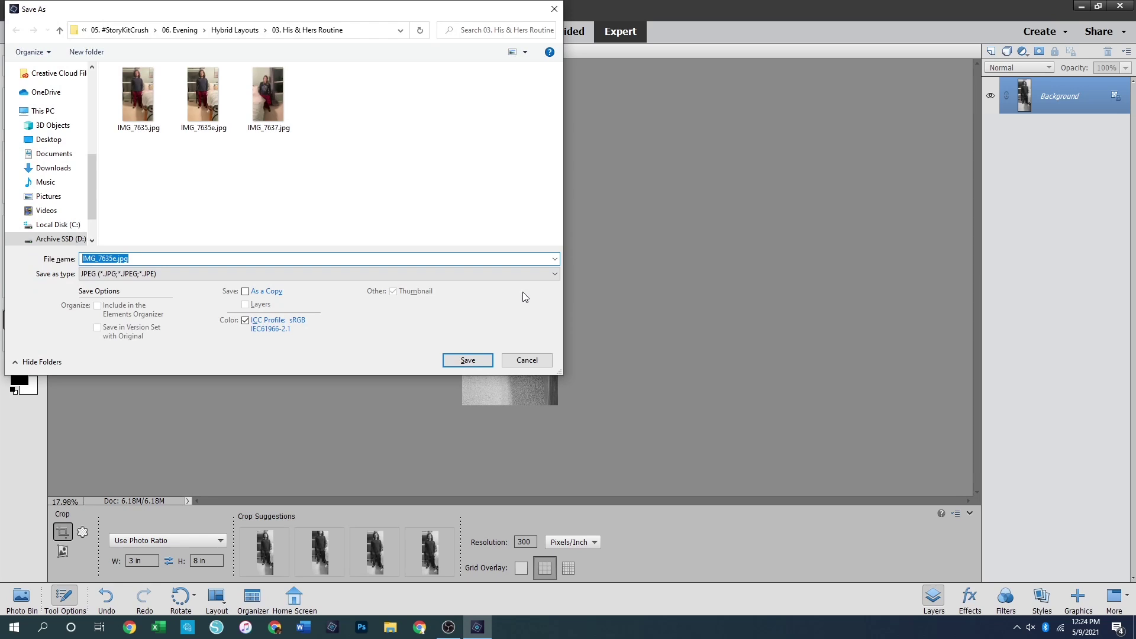
type("3x8 Photo BW")
key("Return")
key("Return")
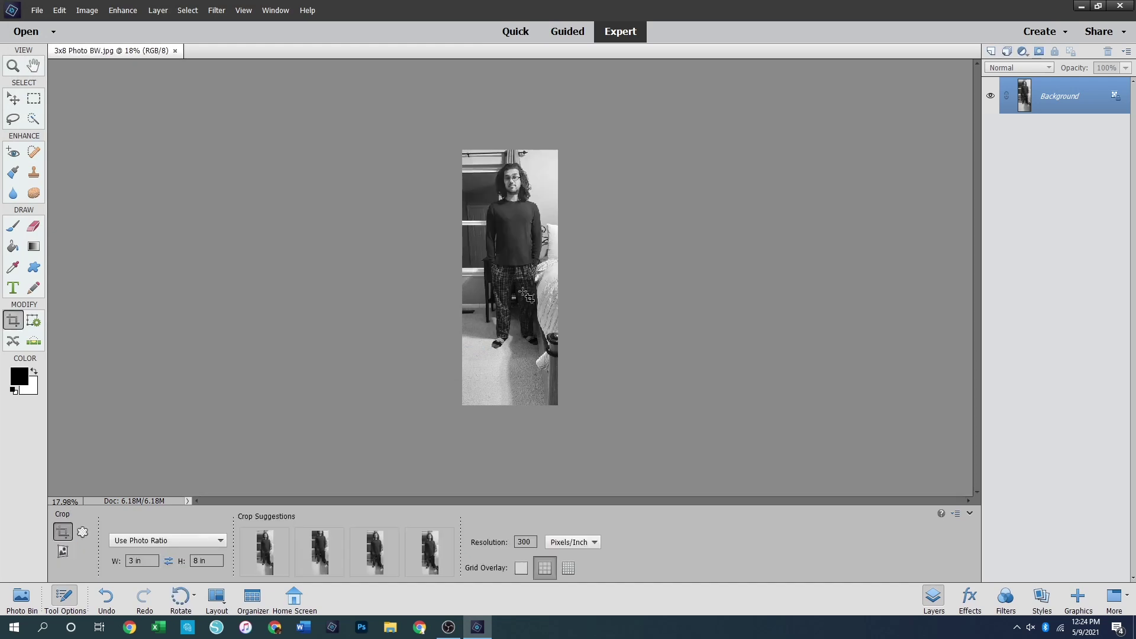
left_click(175, 52)
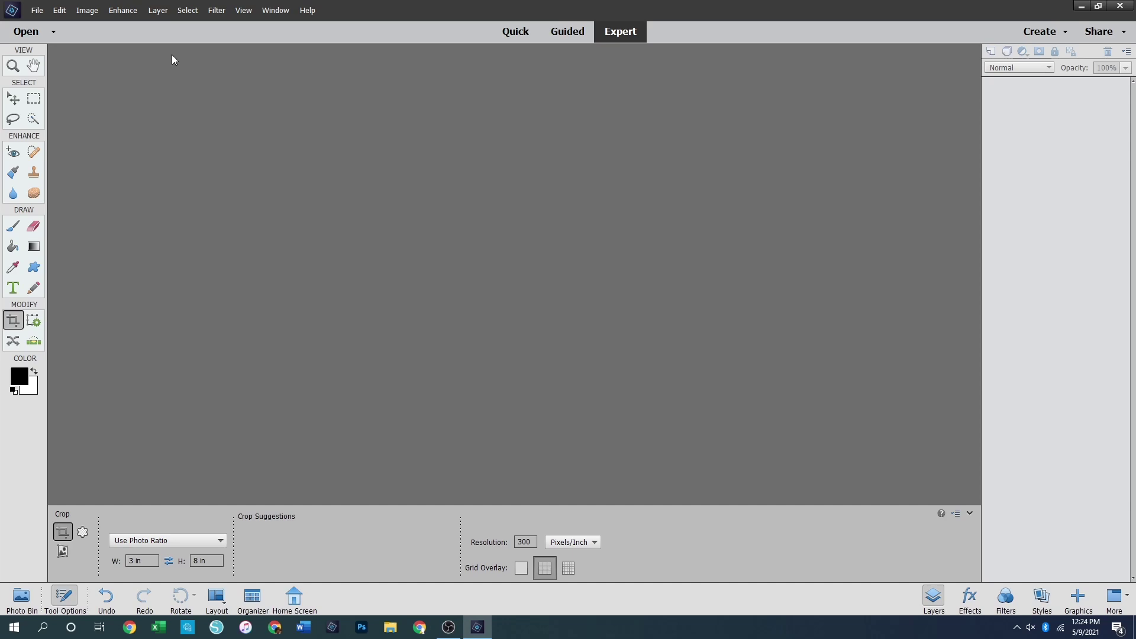
Open the Evening Routine journal card PNG from the 03. His & Hers Routine folder
key("ctrl+o")
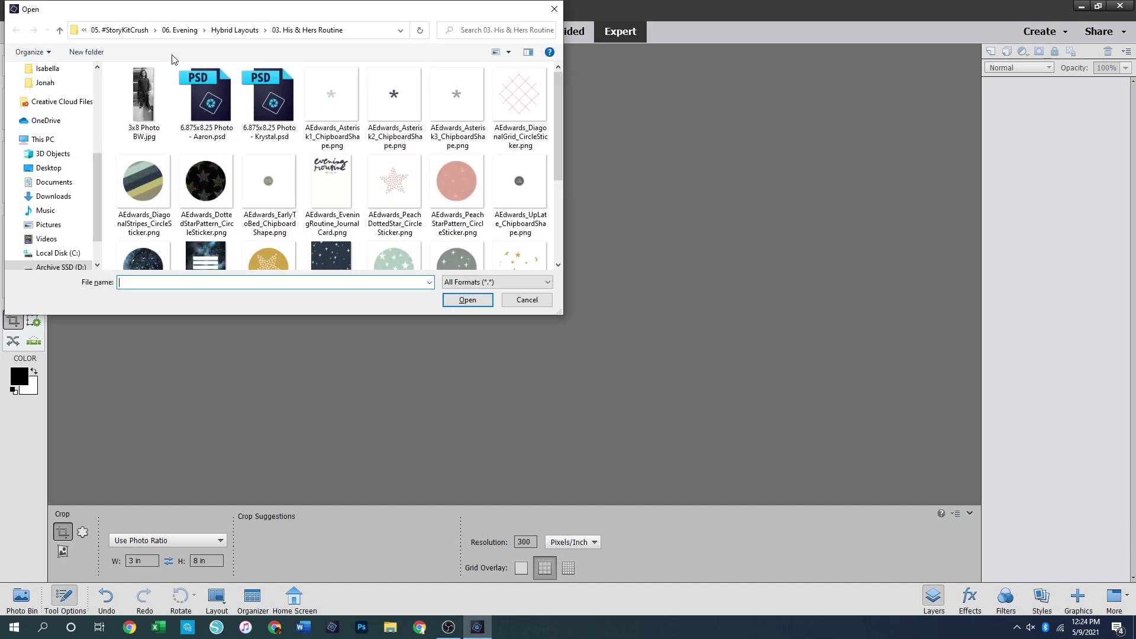
scroll(390, 177, "down", 1)
double_click(332, 125)
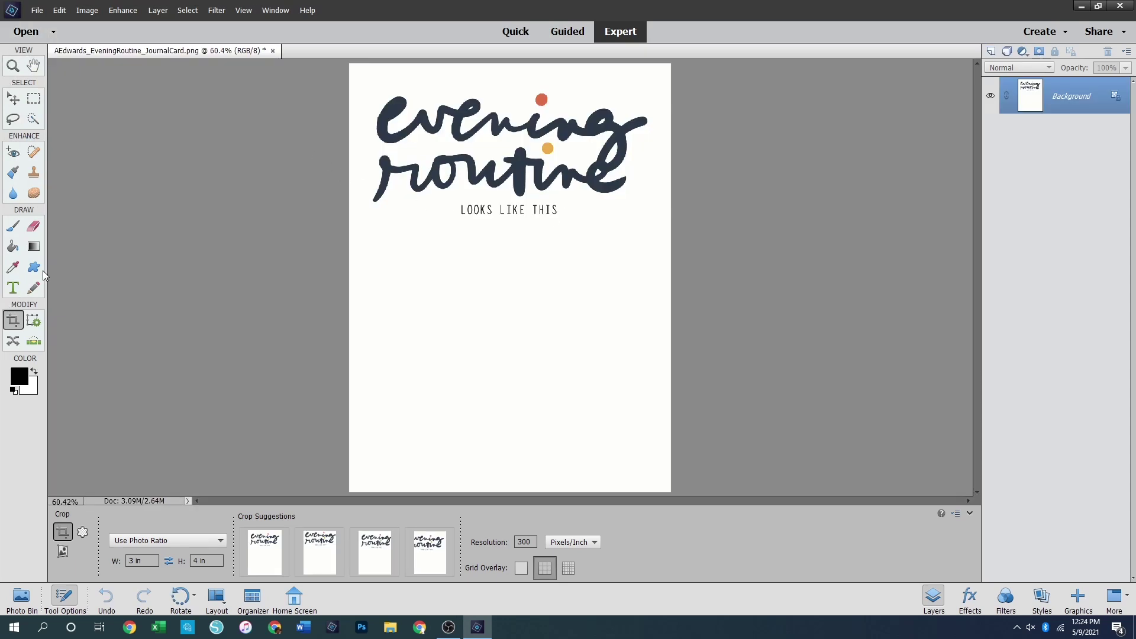
Create a new blank 3 x 8 in document at 300 pixels/inch in RGB Color with a white background
left_click(36, 10)
mouse_move(148, 24)
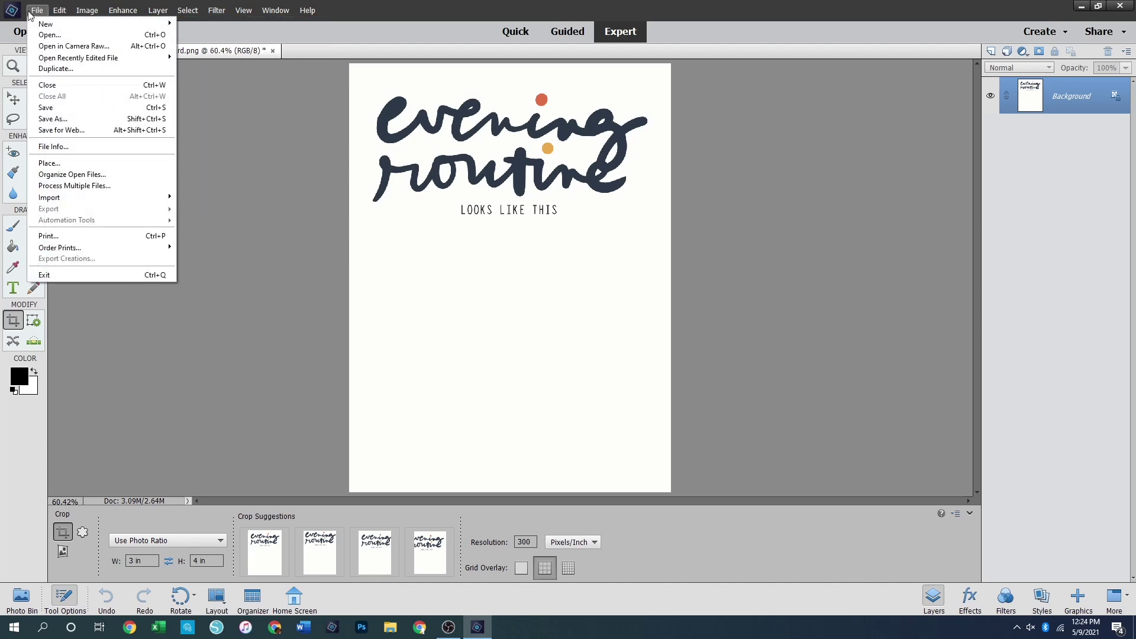
left_click(184, 25)
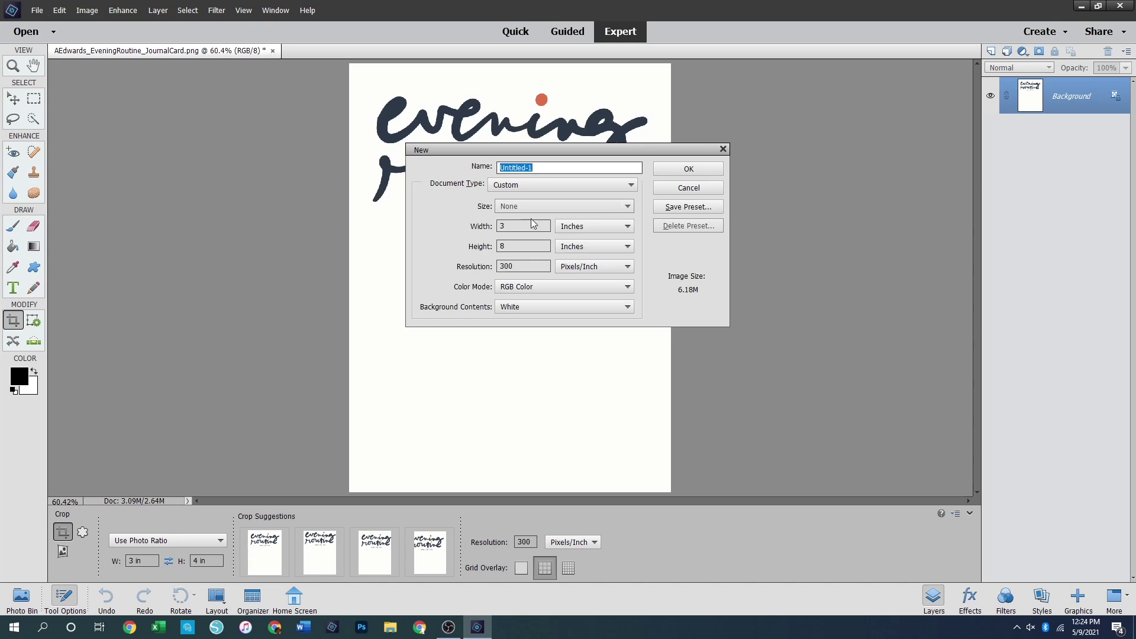
left_click(627, 306)
left_click(655, 271)
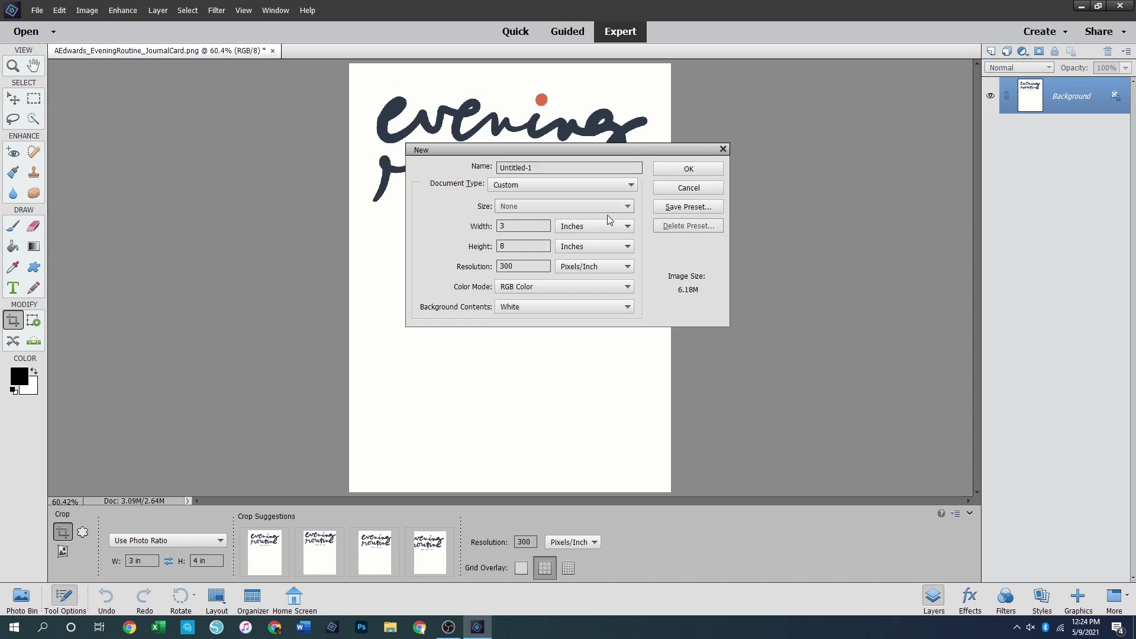
left_click(713, 173)
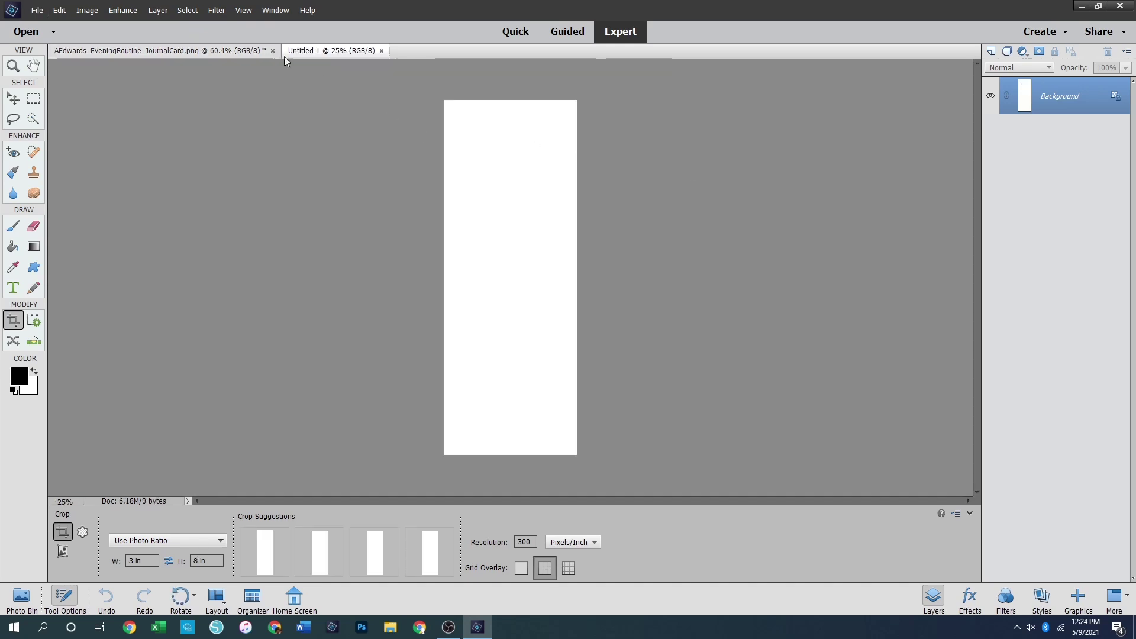
Copy the entire journal card into the new 3 x 8 in document and align it with the page's top edge
left_click(13, 99)
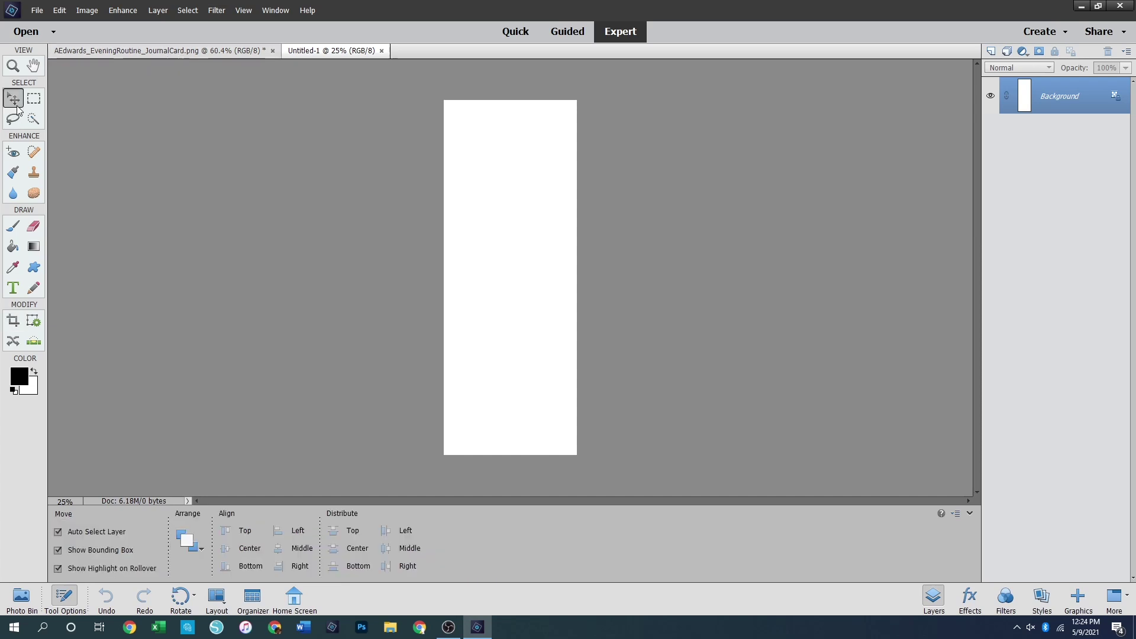
left_click(168, 52)
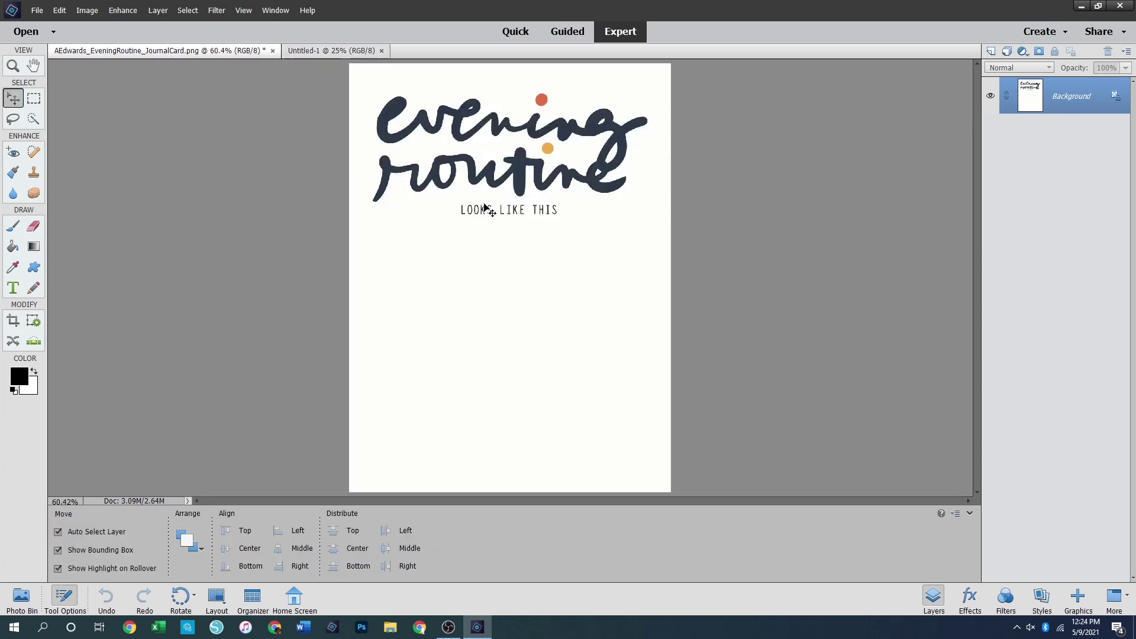
key("ctrl+a")
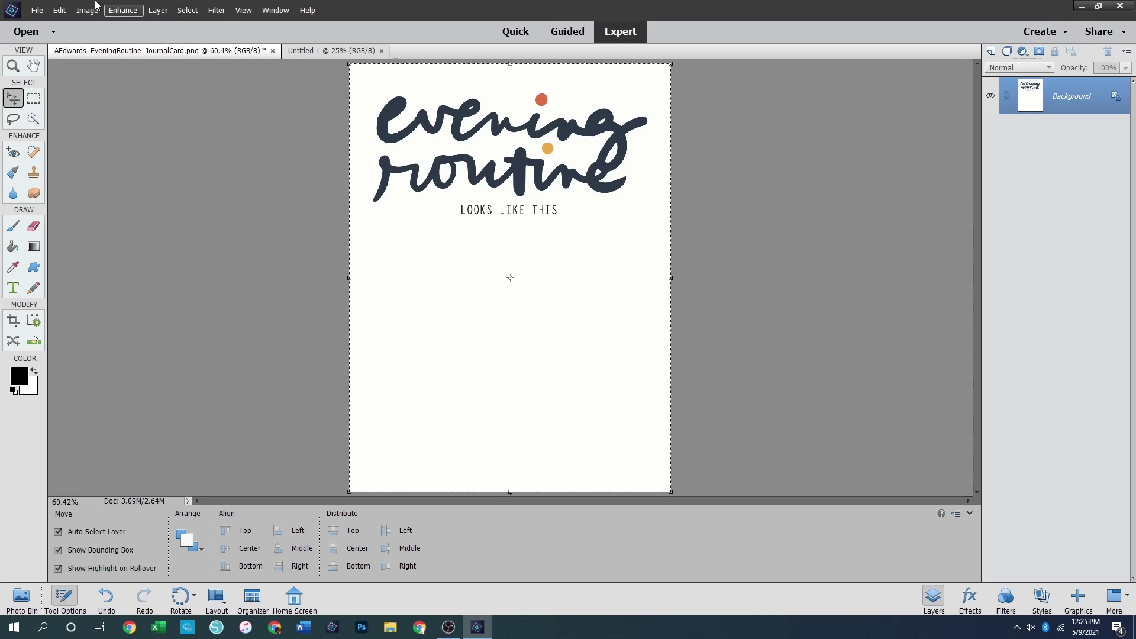
left_click(331, 51)
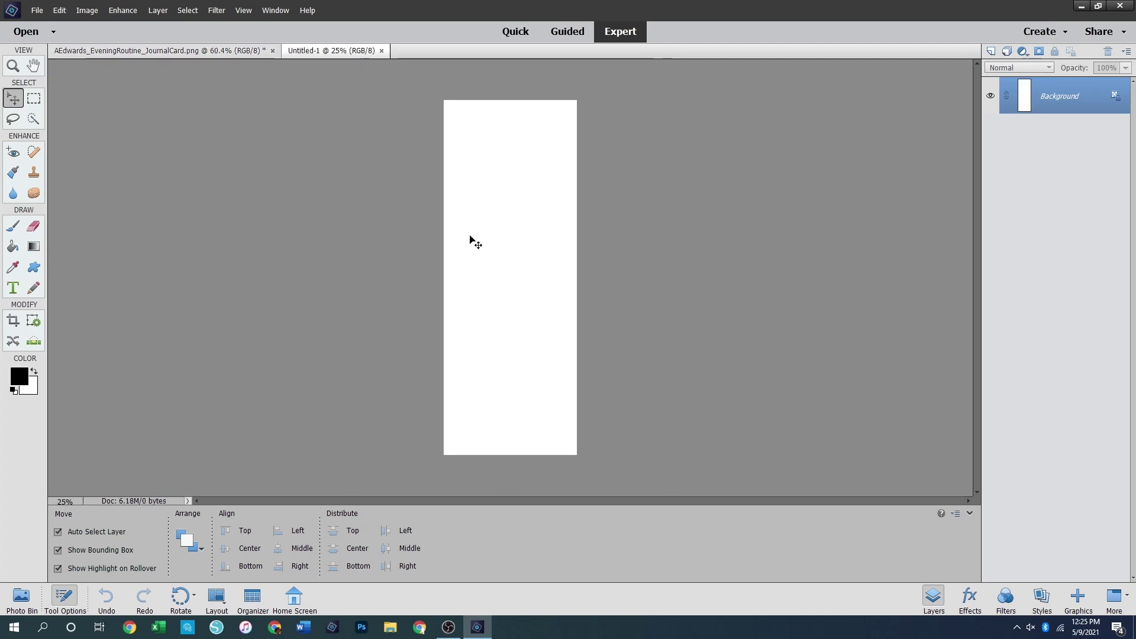
key("ctrl+v")
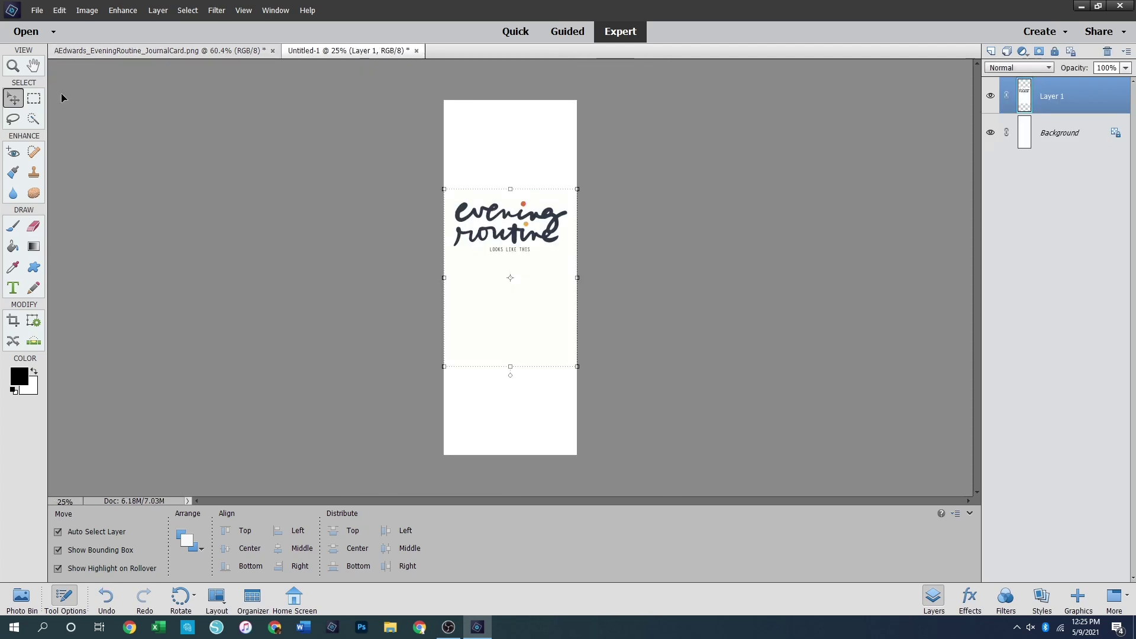
left_click_drag(516, 325, 532, 209)
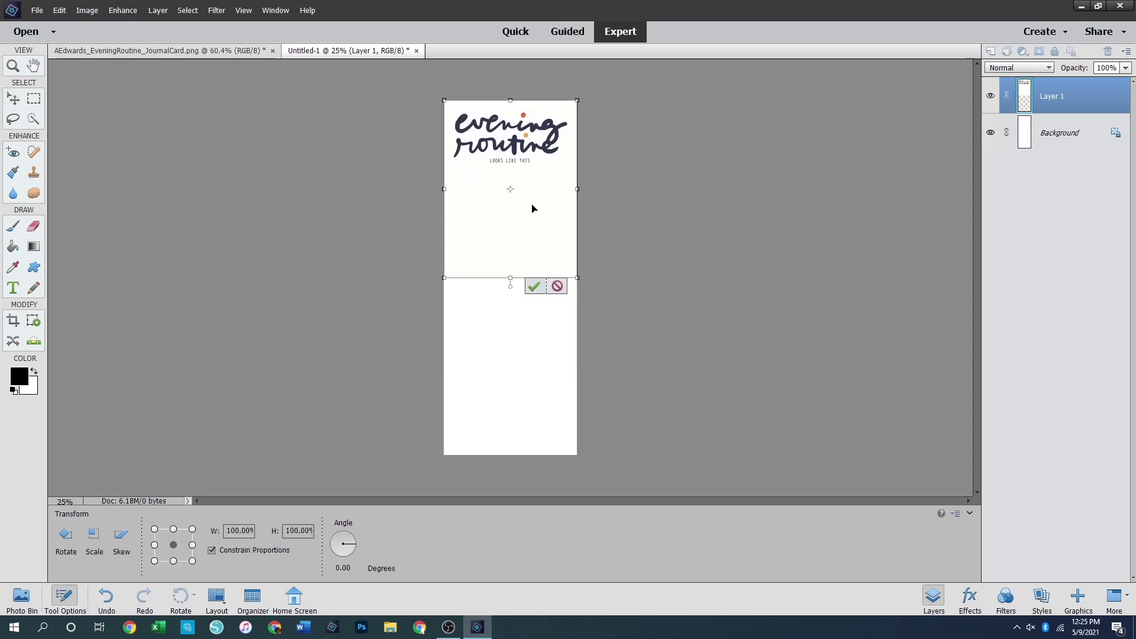
key("Return")
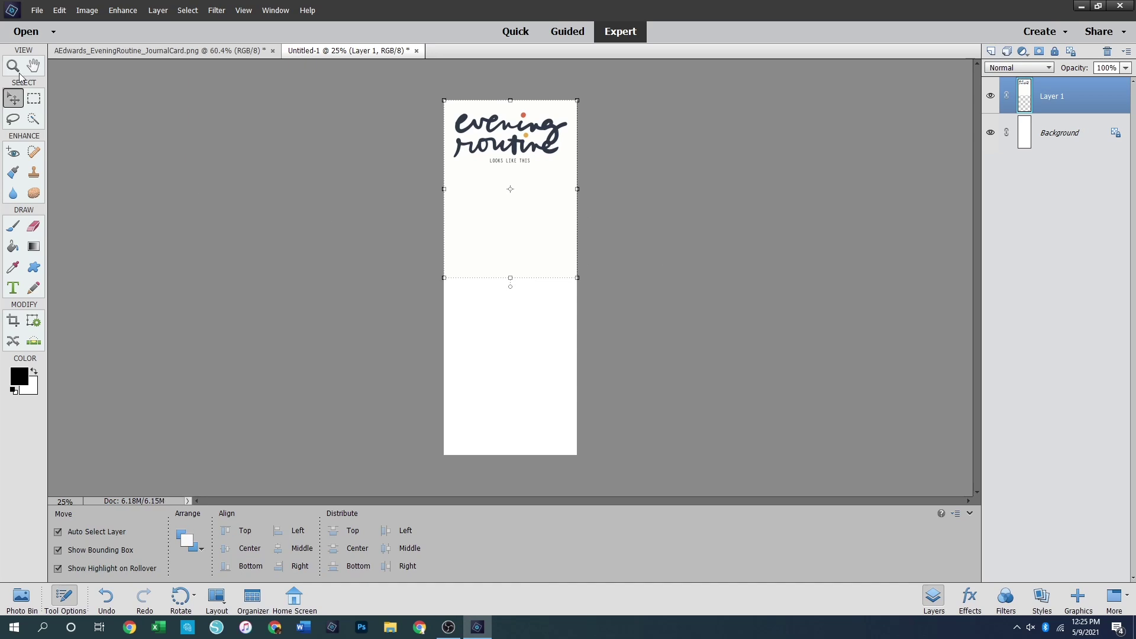
Sample the journal card's off-white colour and fill the Background layer with it so the page matches the card
left_click(13, 267)
left_click(546, 223)
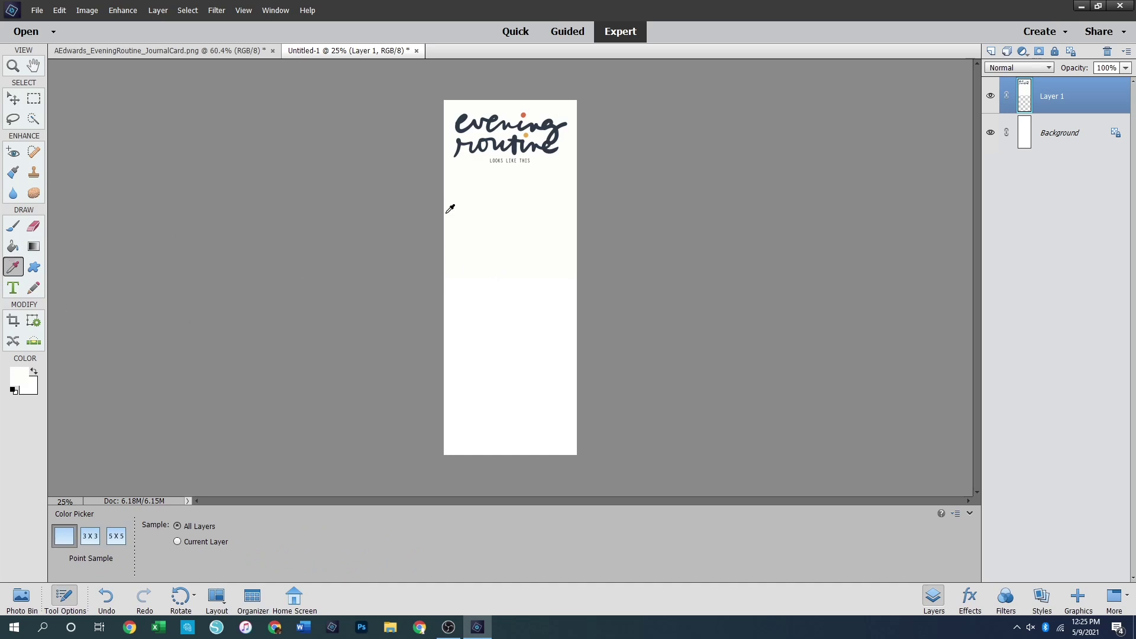
left_click(12, 246)
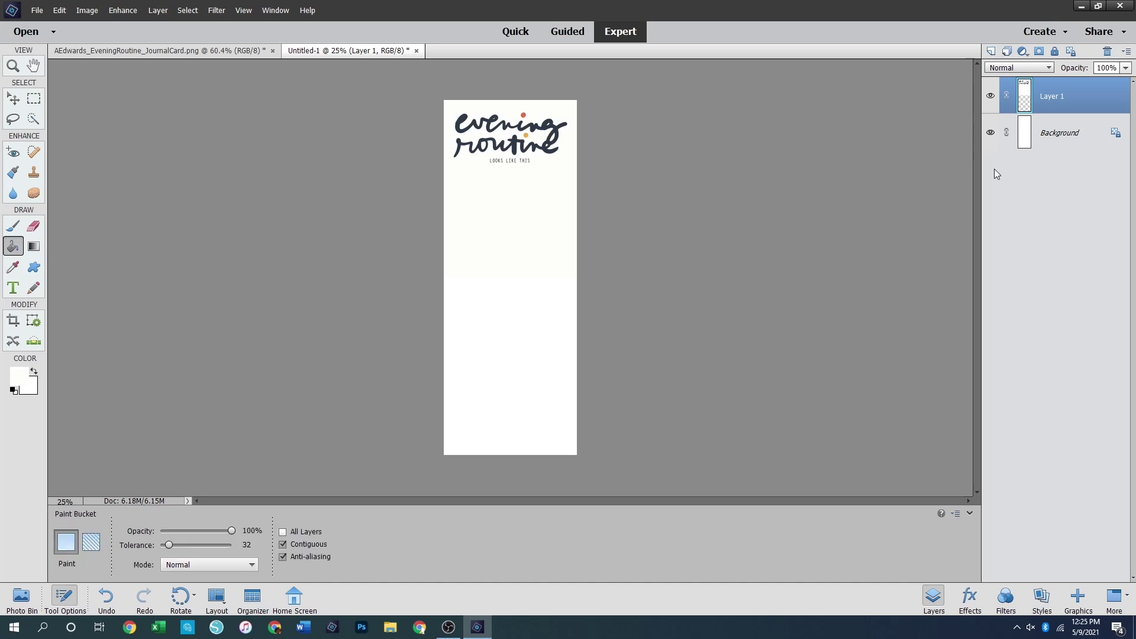
left_click(1019, 126)
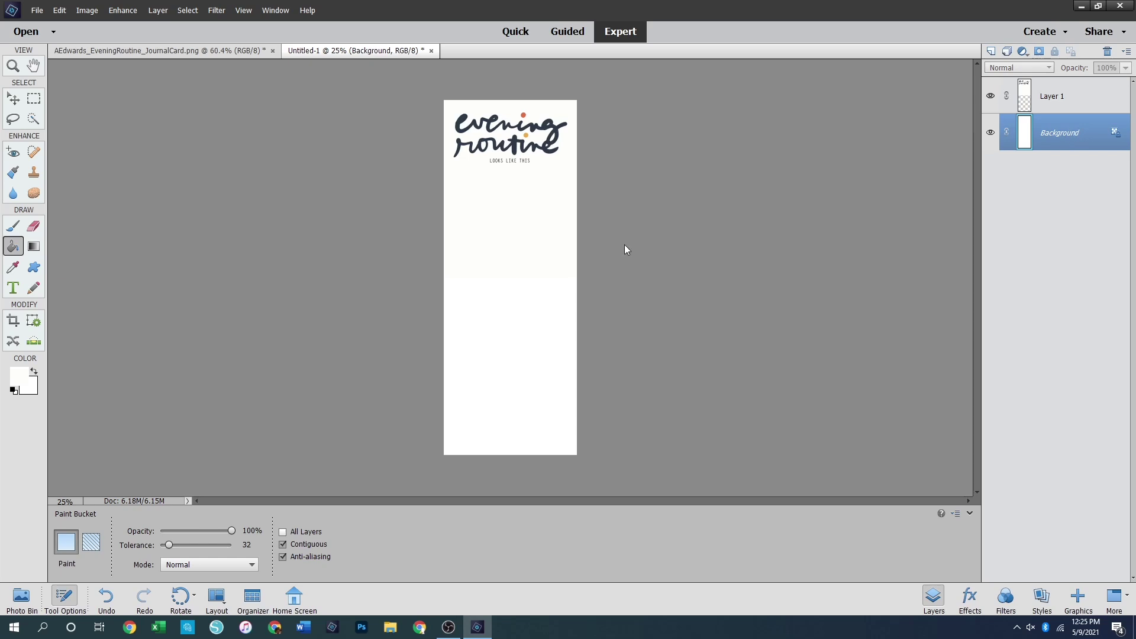
left_click(525, 379)
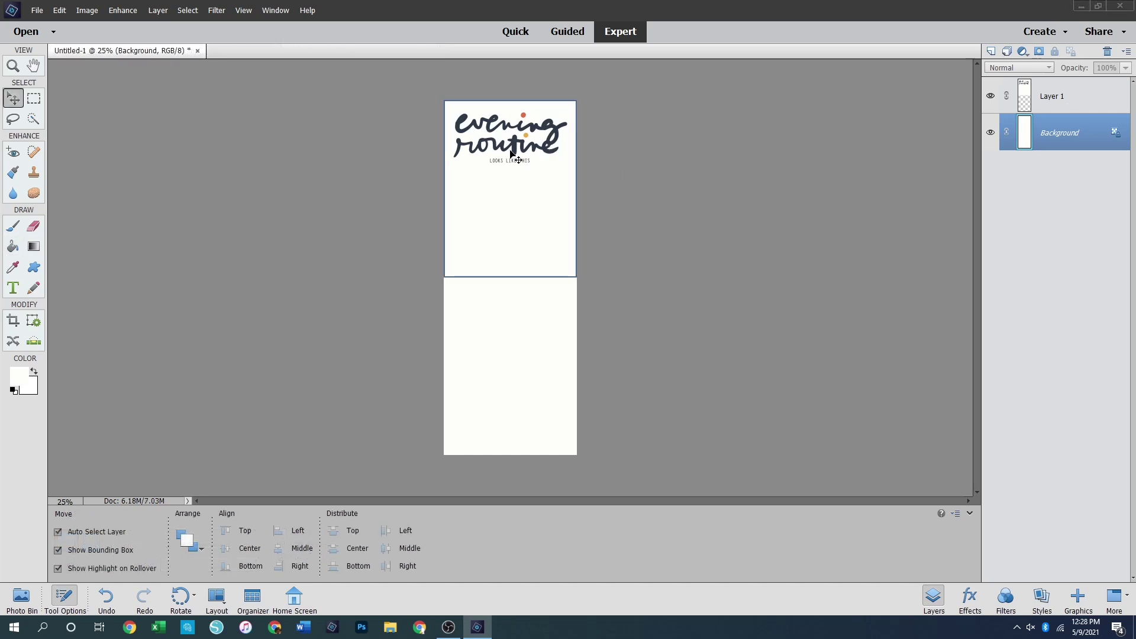
Nudge the journal card layer slightly down the page to leave space above the evening routine title
left_click(512, 155)
key("shift+Down")
key("shift+Down")
key("shift+Down")
key("shift+Down")
key("shift+Down")
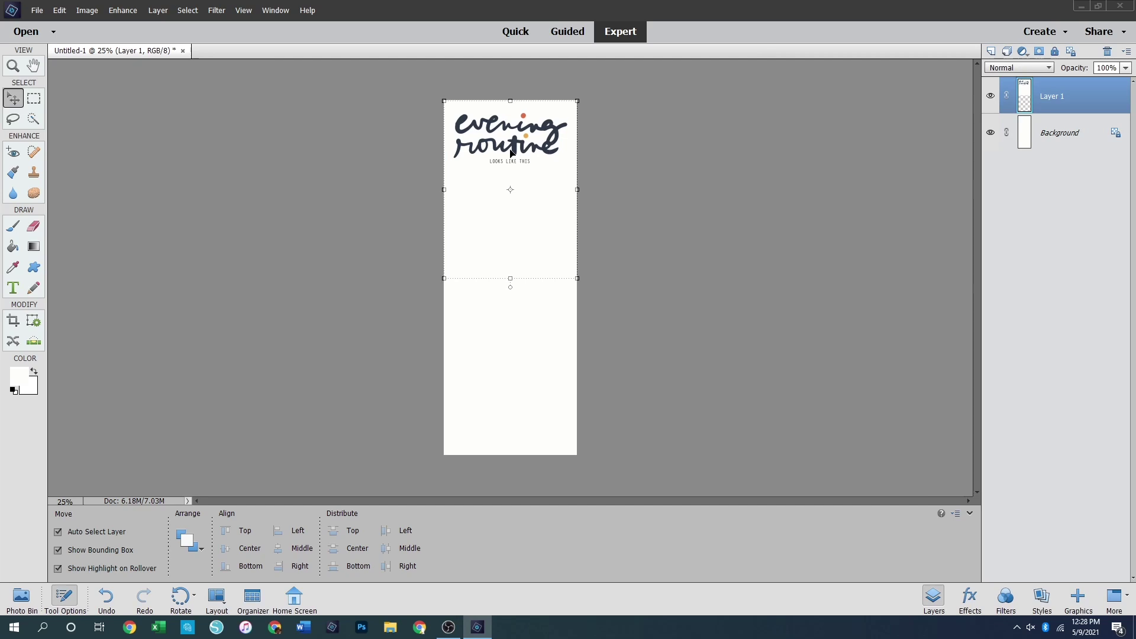
key("shift+Down")
key("shift+Down")
key("shift+Down")
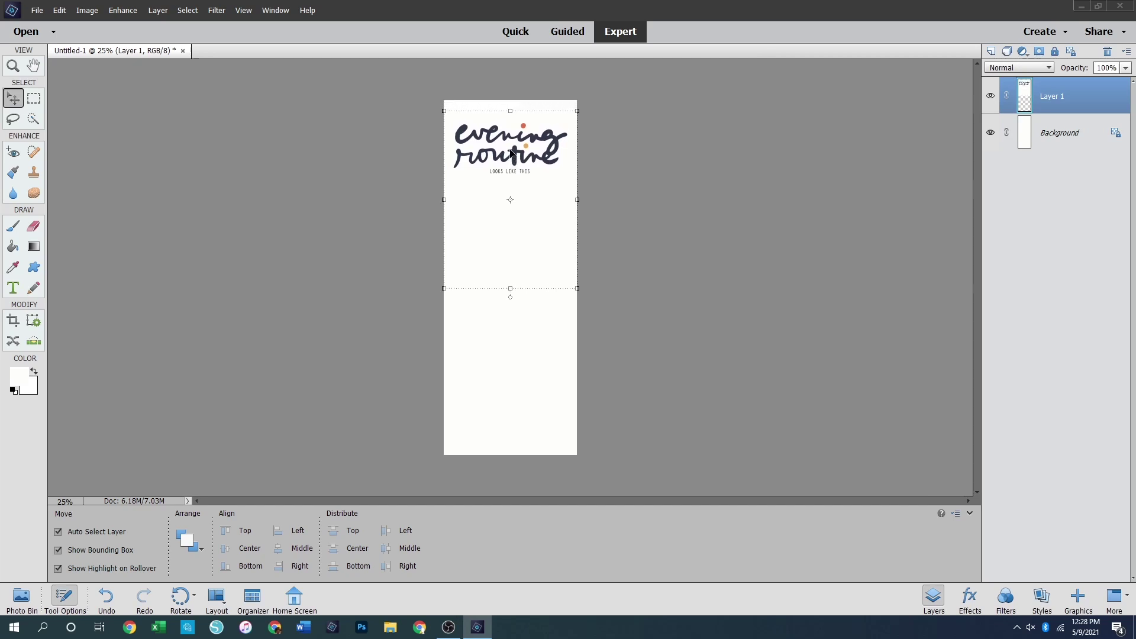
left_click(557, 180)
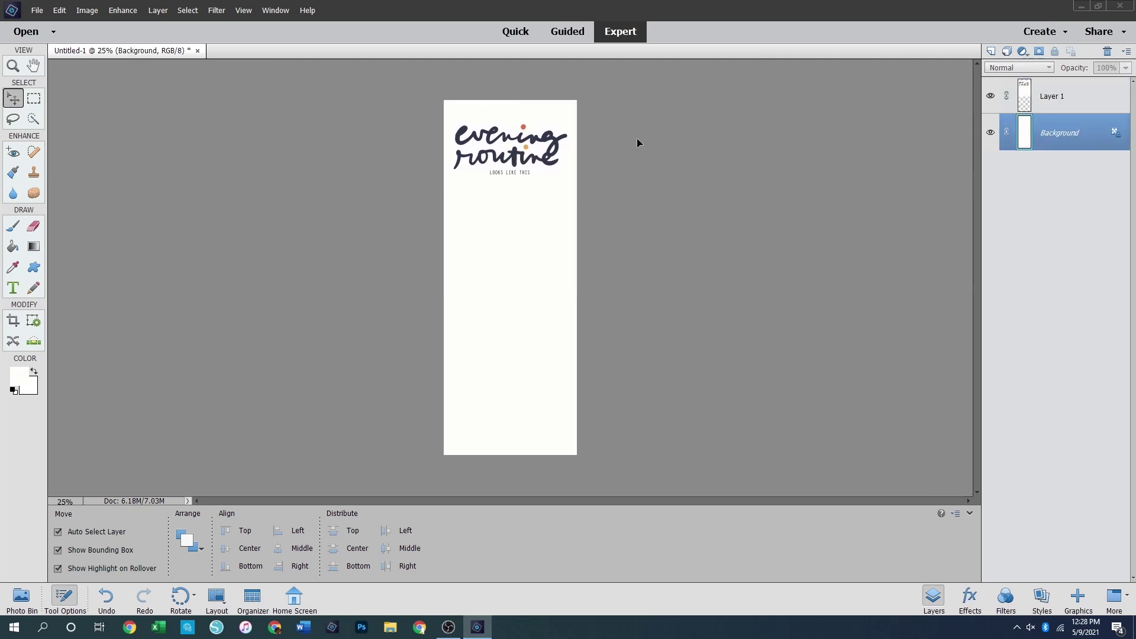
Create a small text box above the evening routine title and enter His at 10 pt
left_click(13, 290)
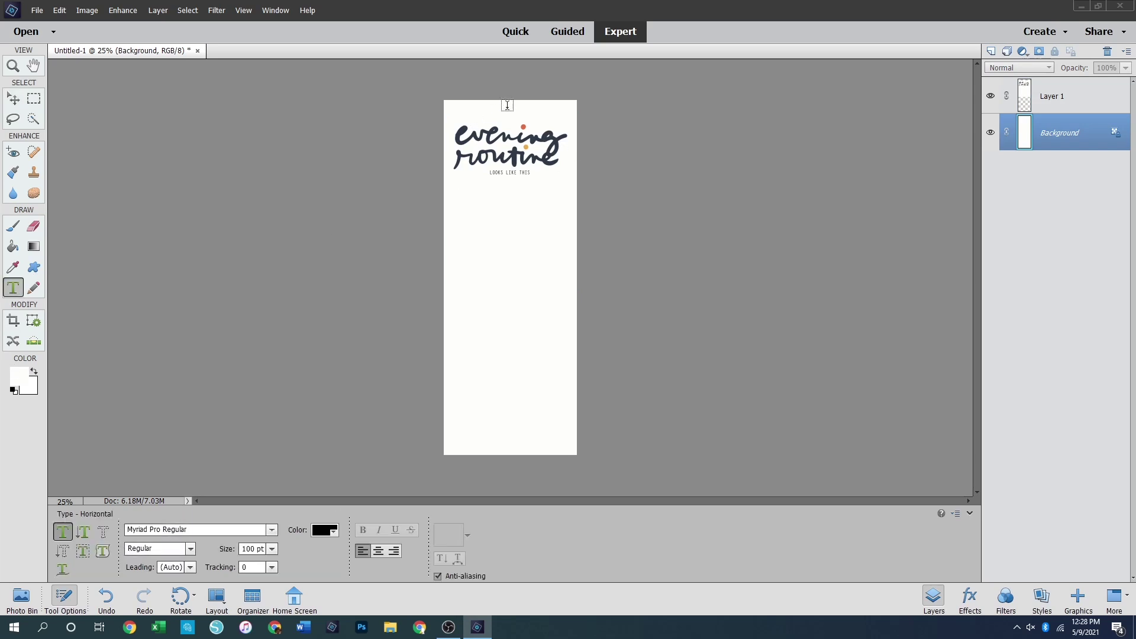
left_click_drag(478, 100, 534, 118)
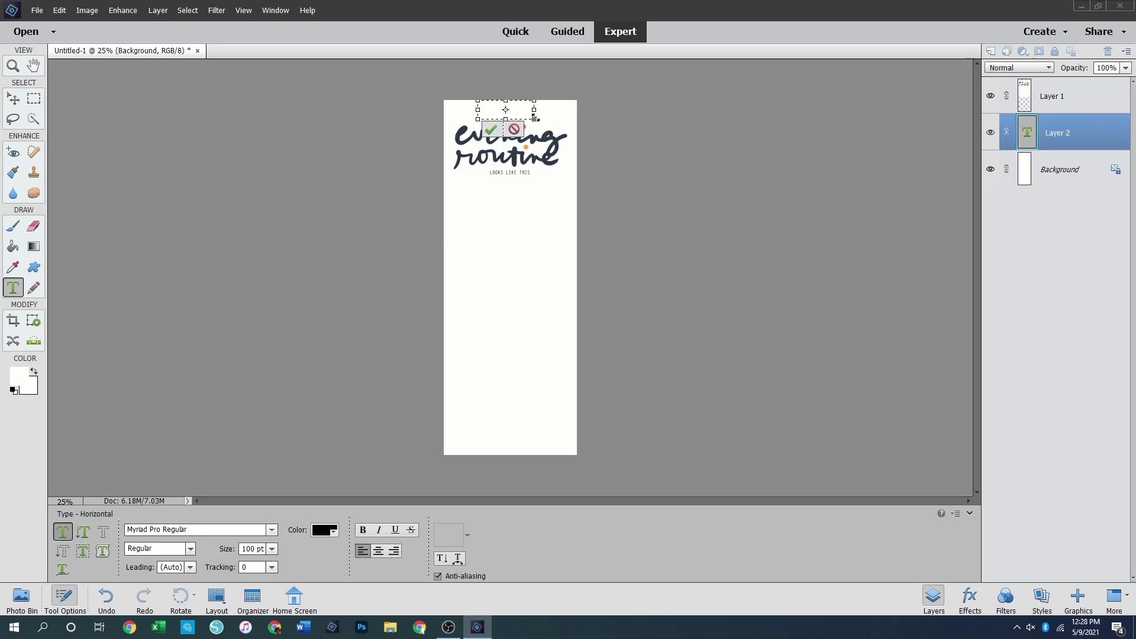
left_click(259, 548)
key("BackSpace")
type("10 pt")
Enlarge the His text to 30 pt, extend its text box slightly downward and commit the text
left_click_drag(495, 104, 420, 110)
left_click(272, 549)
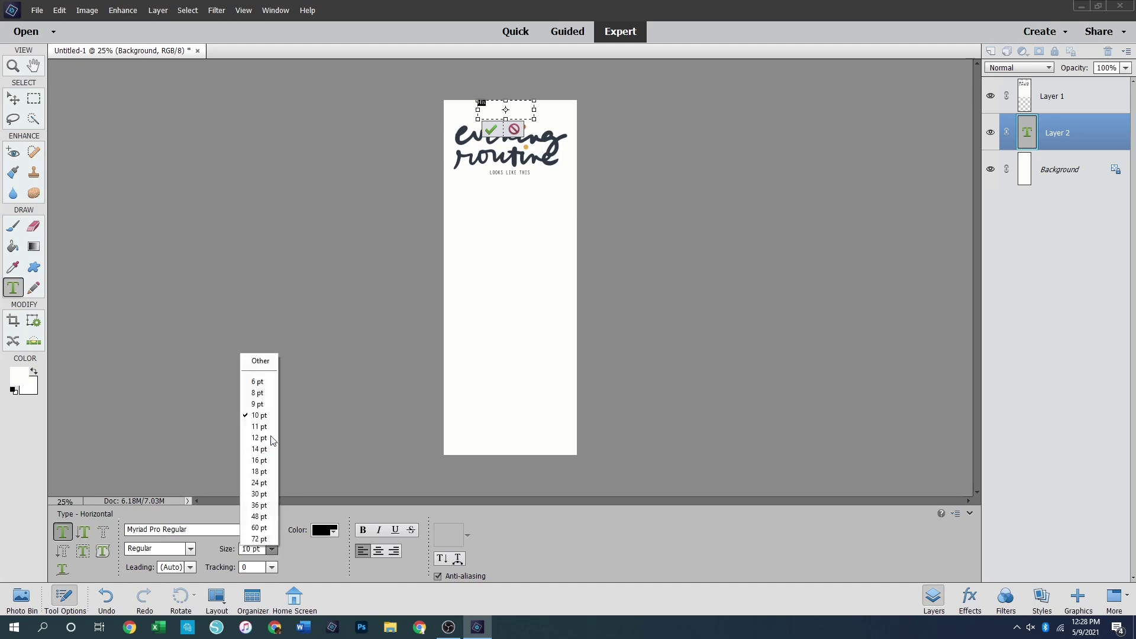
left_click(252, 472)
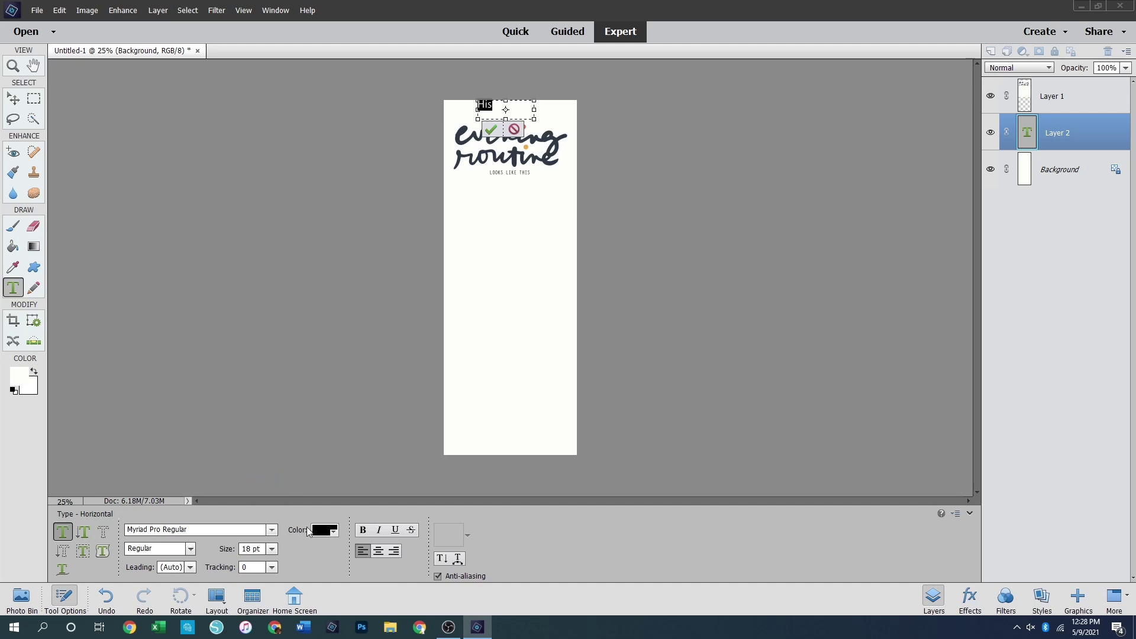
left_click(271, 549)
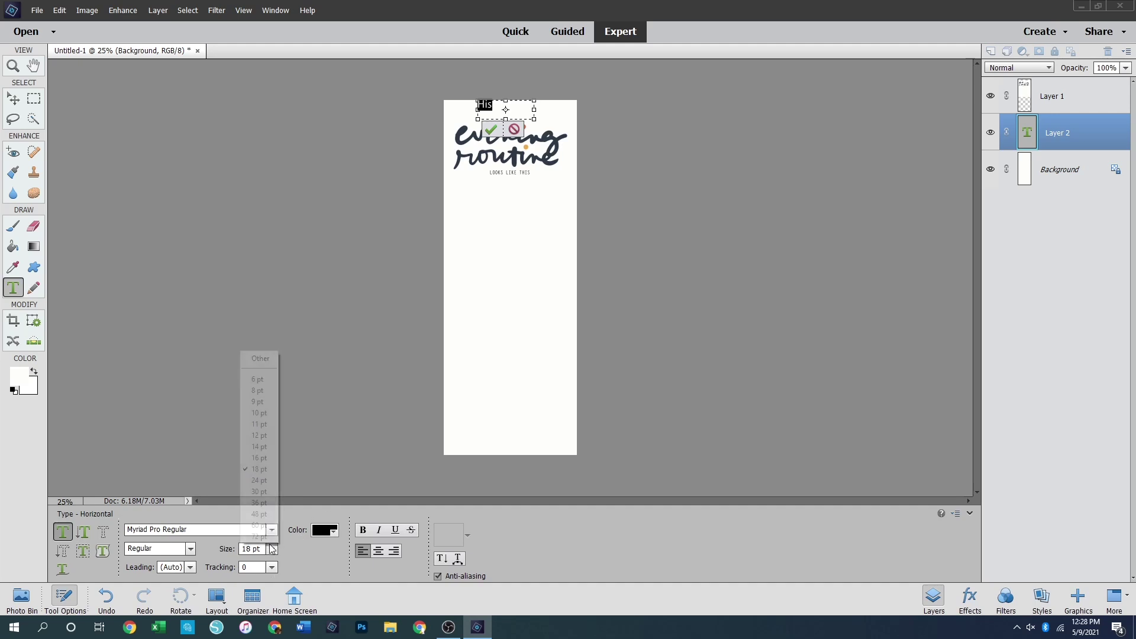
left_click(258, 492)
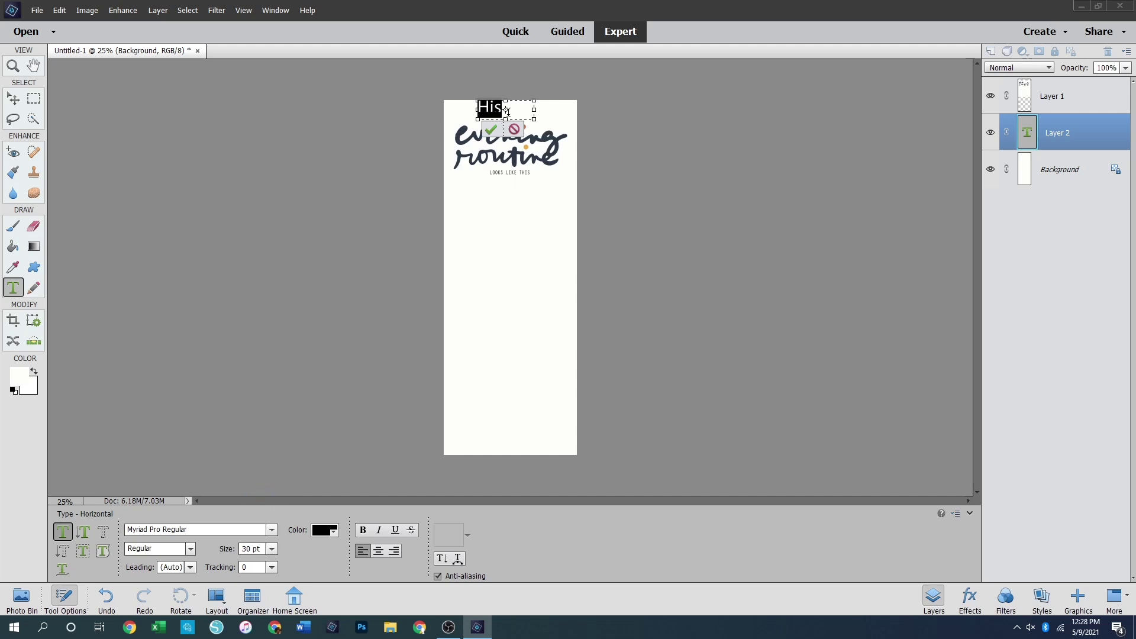
mouse_move(505, 117)
left_mouse_down()
mouse_move(520, 125)
mouse_move(506, 126)
left_mouse_up()
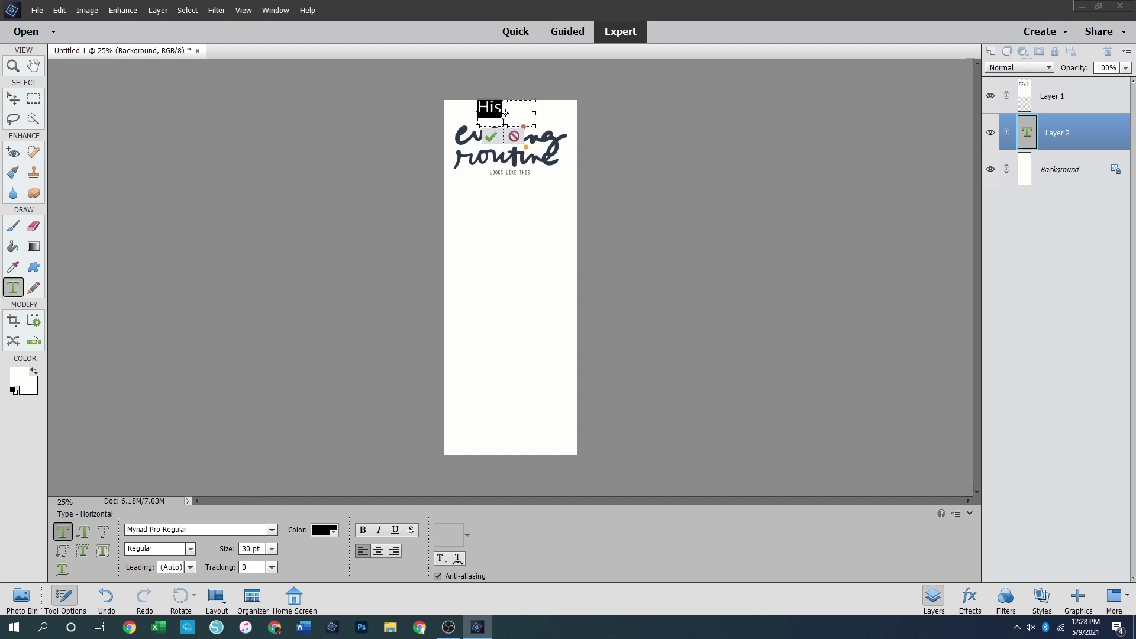
key("ctrl+Return")
Move the His text layer above the journal card layer and shift the text slightly closer to the title
key("v")
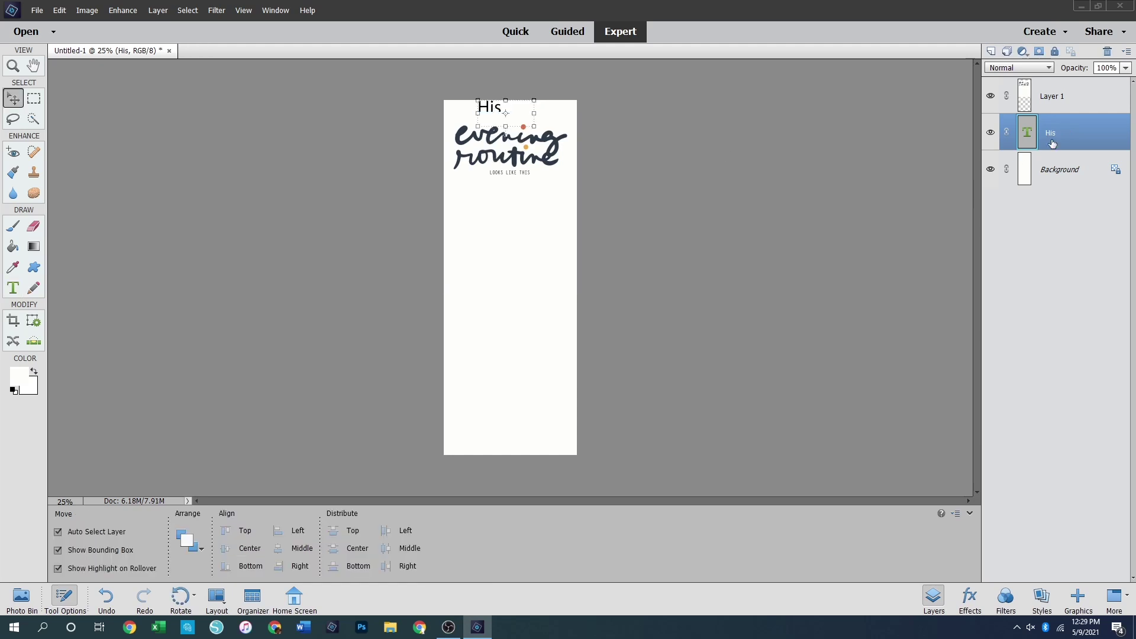
left_click_drag(1044, 142, 1045, 95)
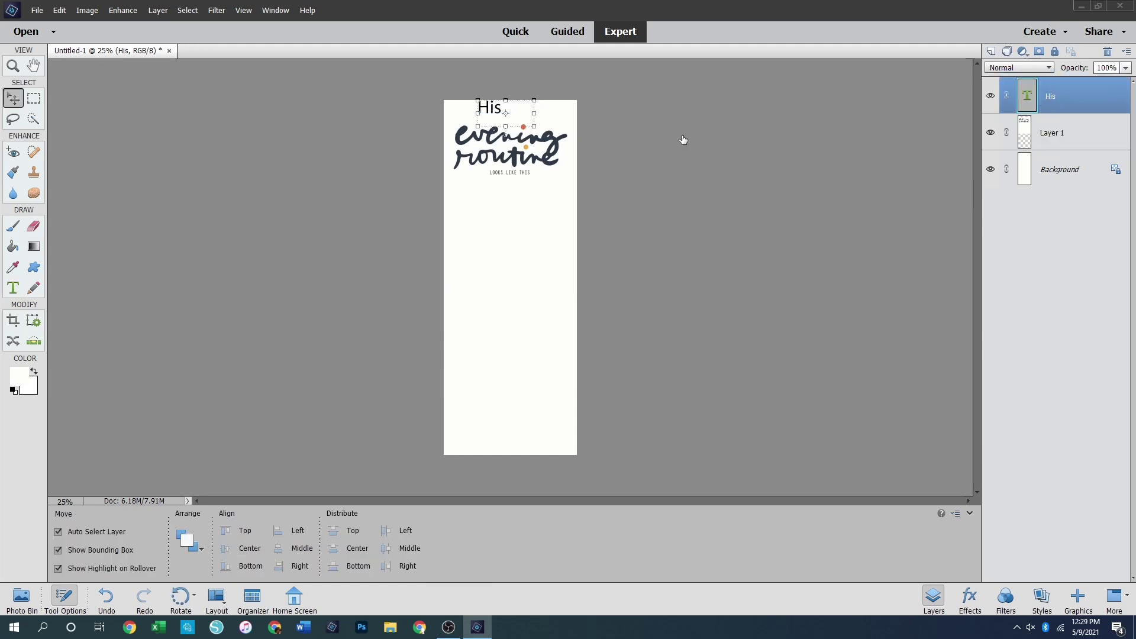
left_click_drag(495, 111, 500, 114)
Change the His text's font to Caflisch Script Pro Bold and its size to 48 pt
double_click(496, 114)
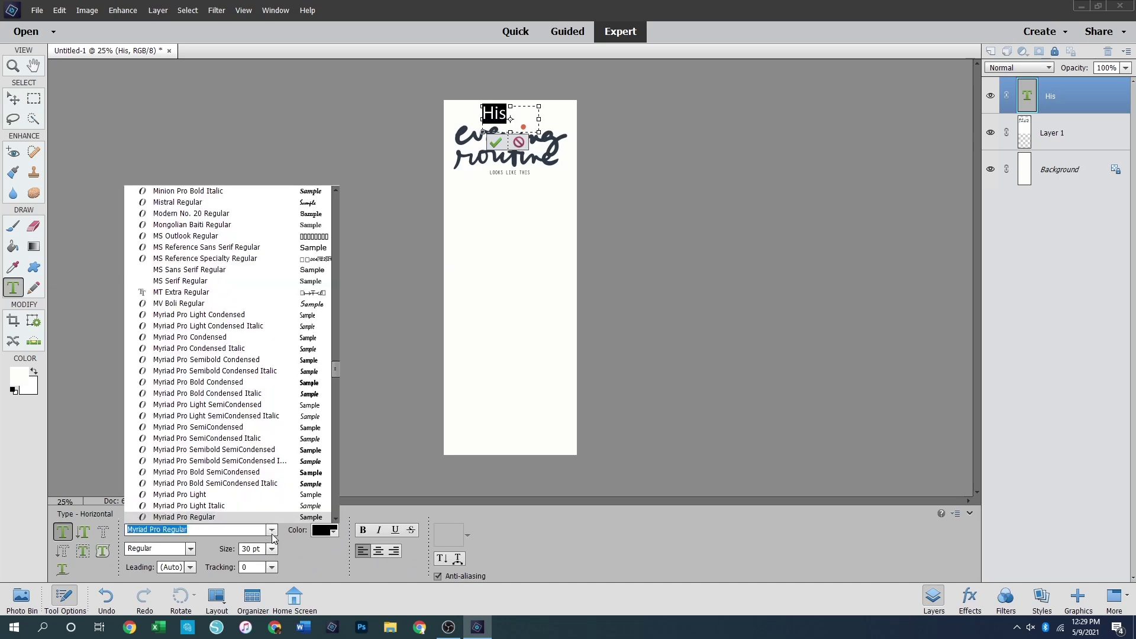
left_click(273, 531)
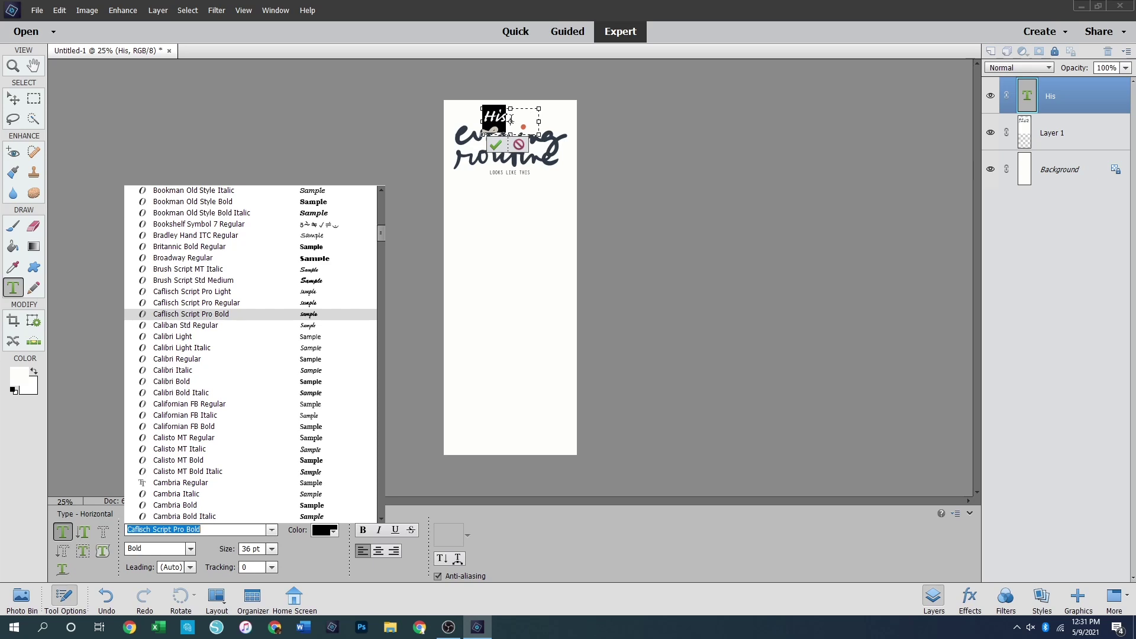
left_click(500, 119)
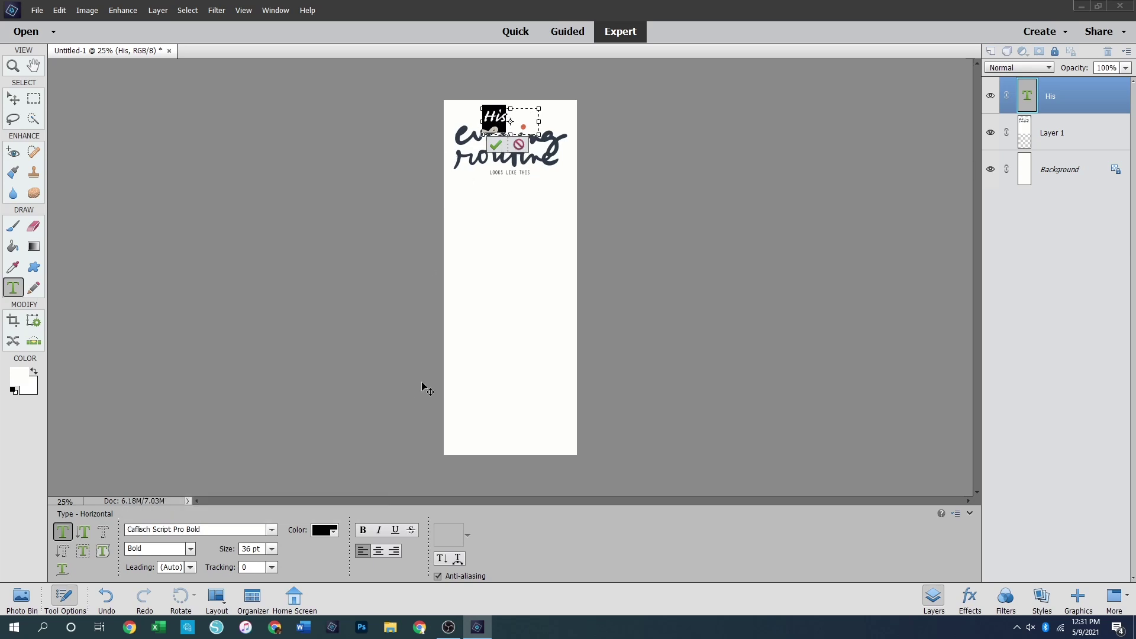
left_click(271, 551)
left_click(262, 519)
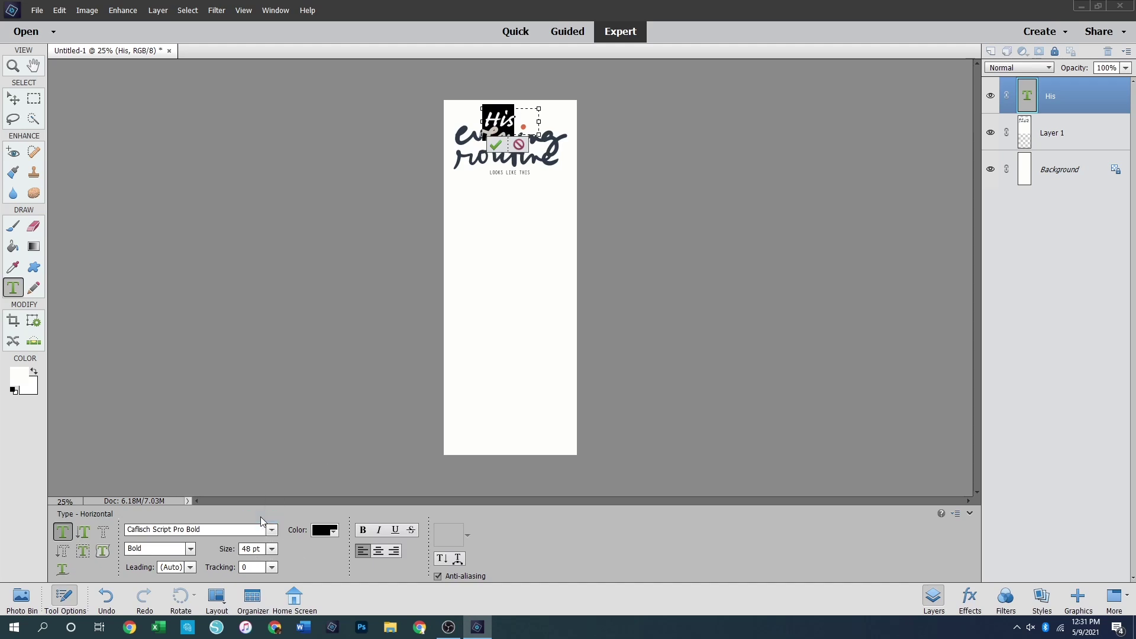
key("ctrl+Return")
key("v")
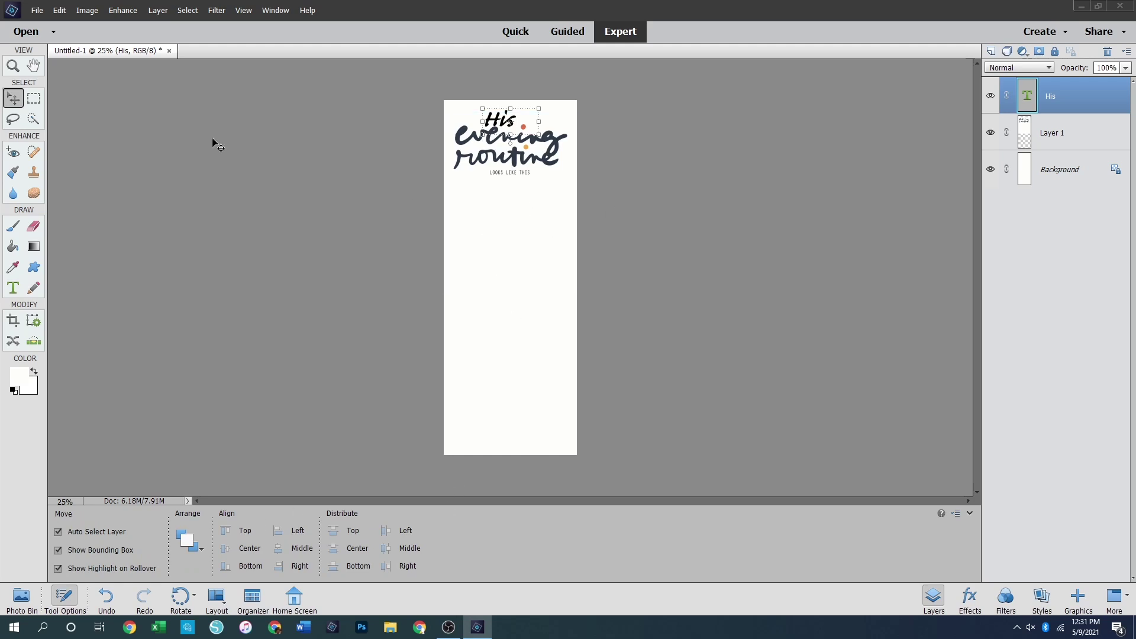
Sample the dark navy of the evening routine lettering and apply it to the His text
left_click(13, 267)
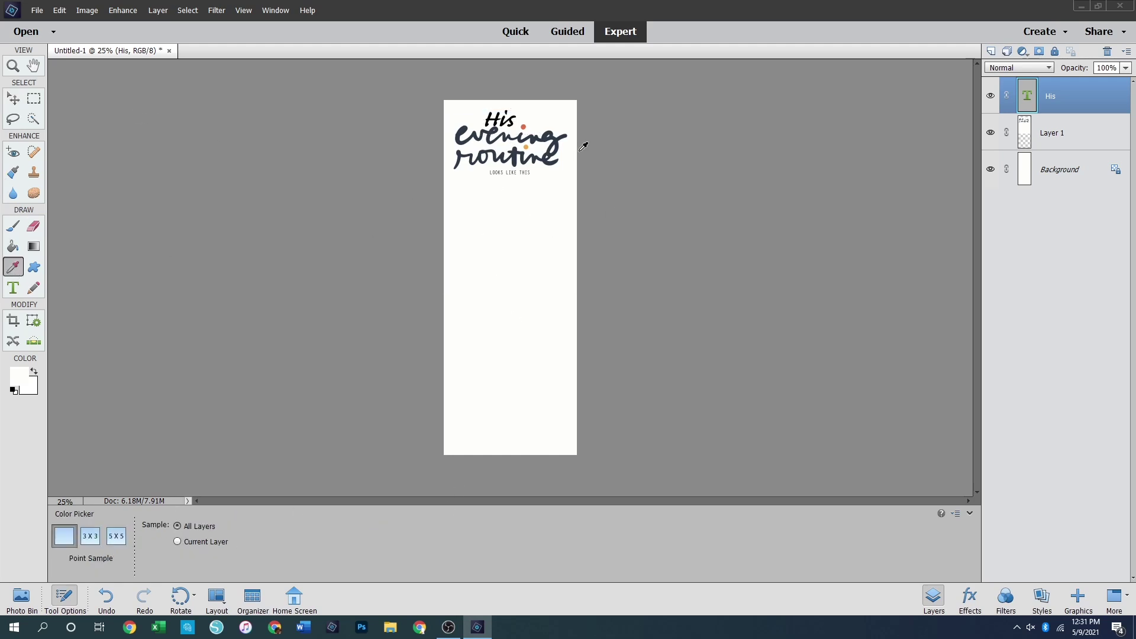
left_click(516, 159)
left_click(14, 97)
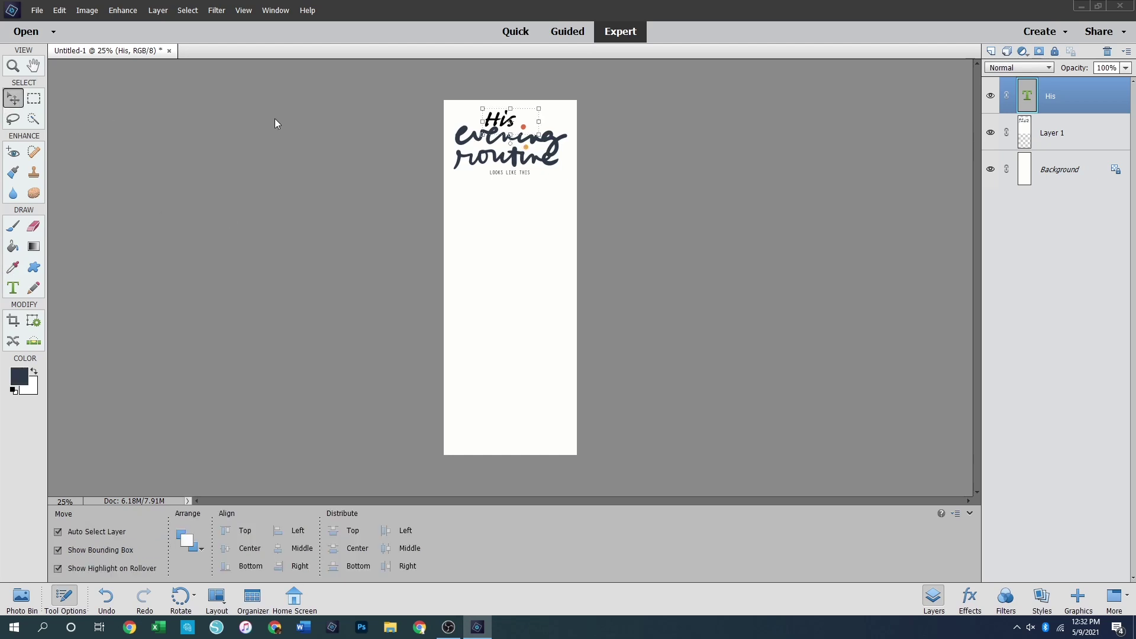
double_click(498, 121)
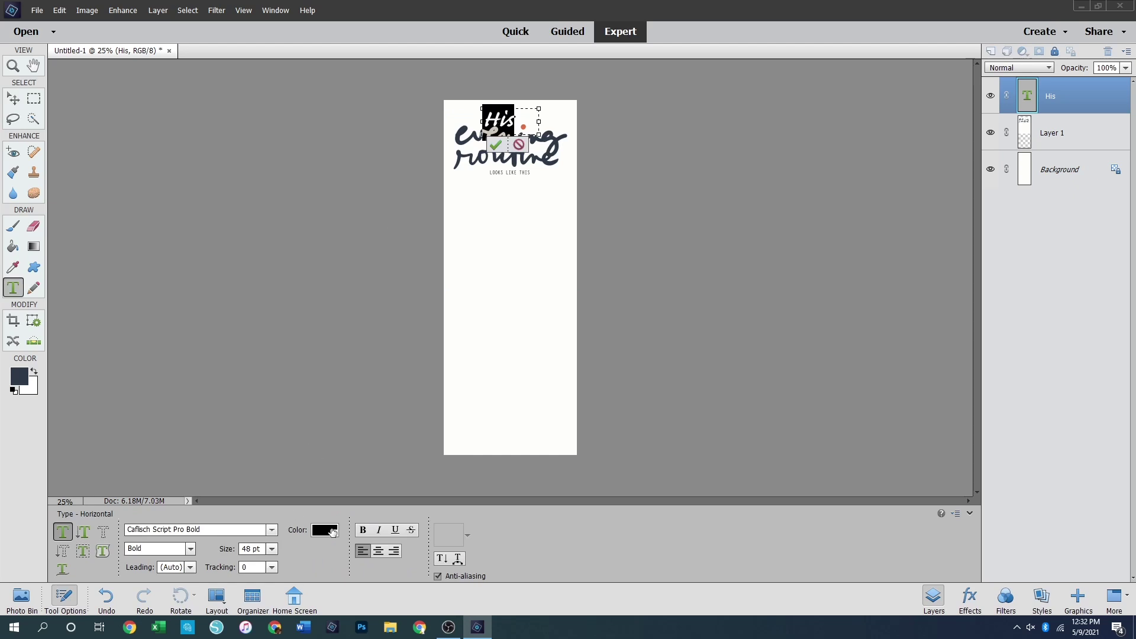
left_click(18, 374)
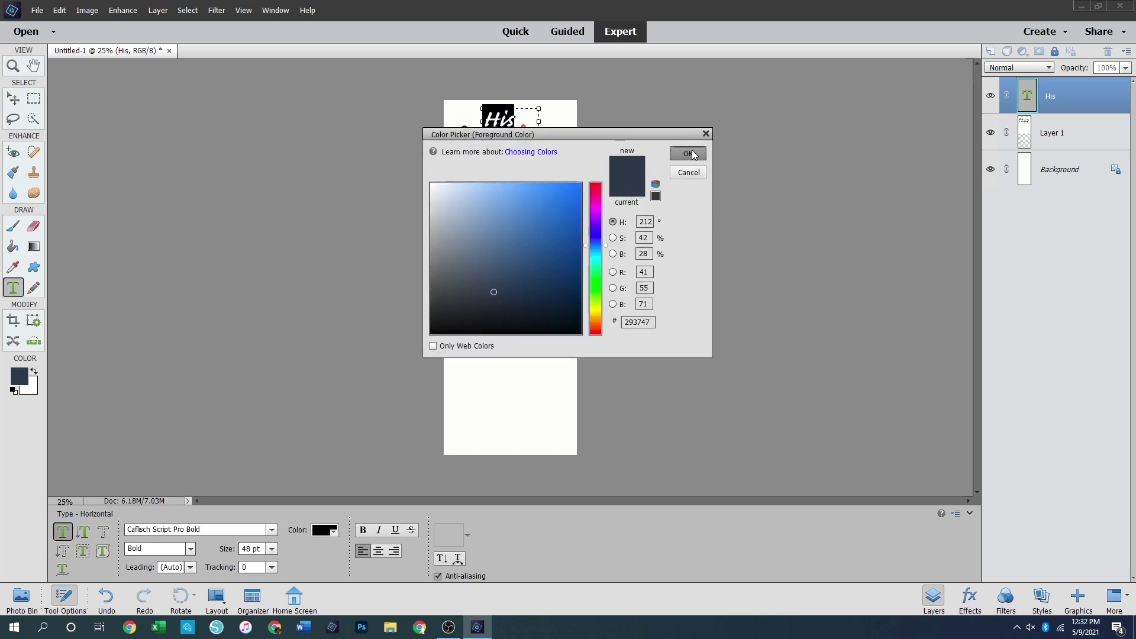
left_click(688, 153)
key("ctrl+Return")
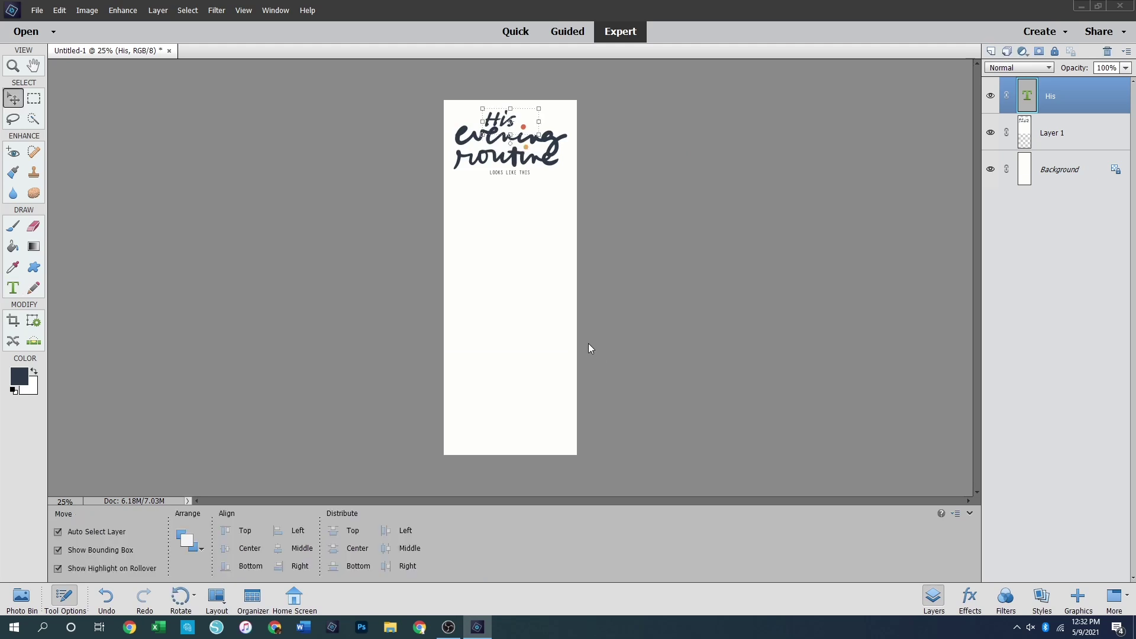
Move the His text up and to the right so it sits centred just above the word evening
key("Up")
key("Up")
key("Up")
key("Up")
key("Up")
key("Up")
key("Up")
key("Up")
key("Up")
key("Up")
key("Up")
key("Up")
key("Up")
key("Up")
key("Up")
key("Up")
left_click(845, 342)
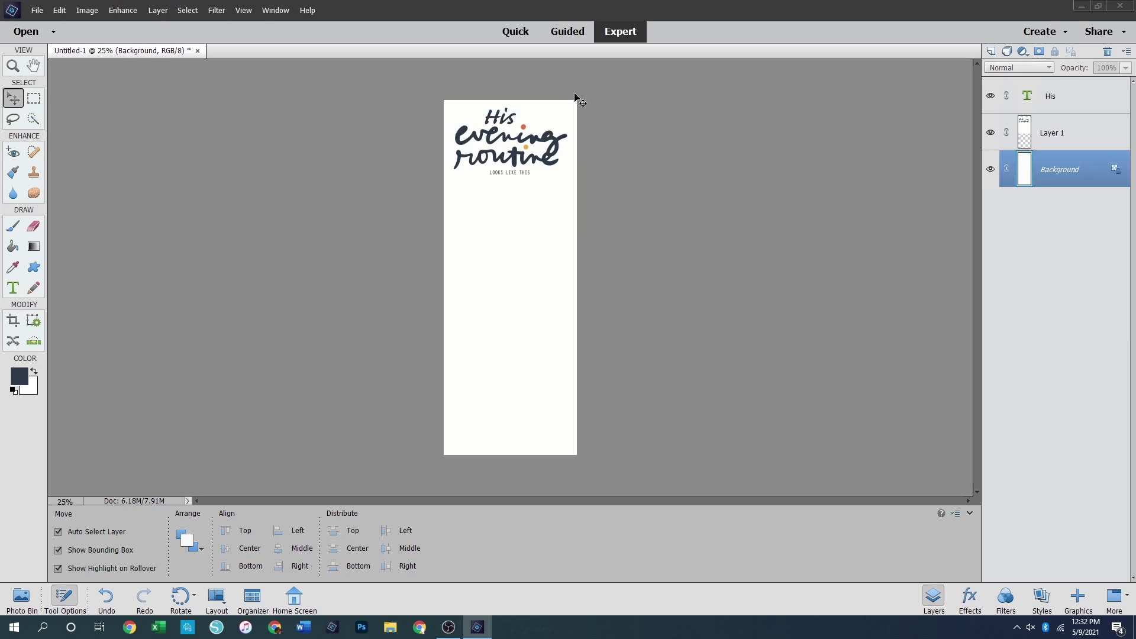
mouse_move(509, 125)
left_mouse_down()
mouse_move(488, 120)
mouse_move(513, 118)
left_mouse_up()
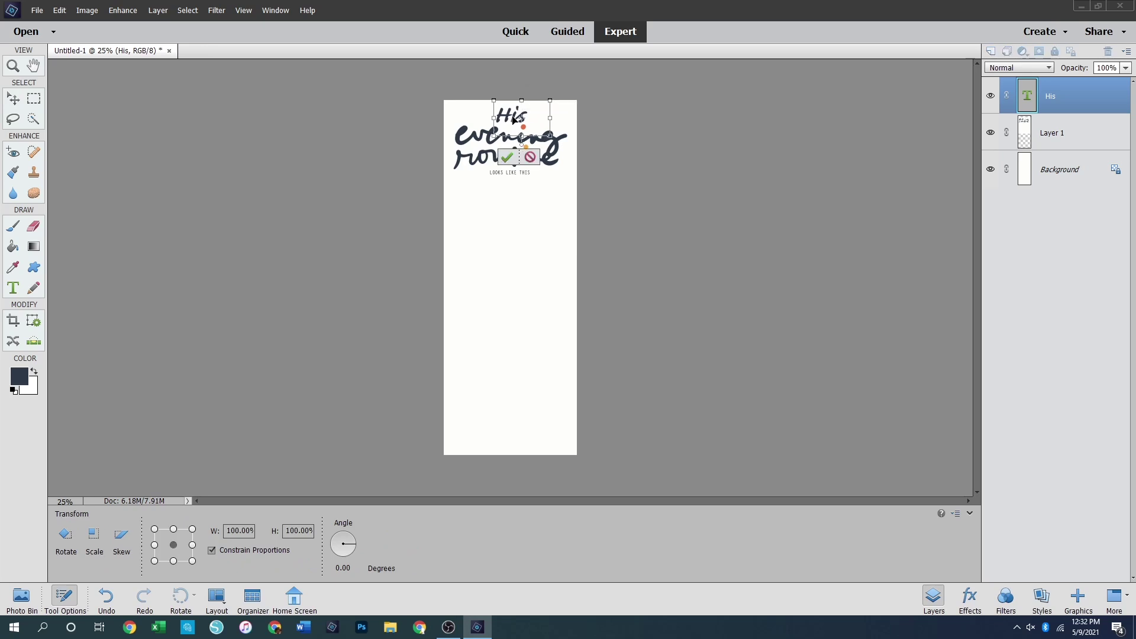
key("Return")
left_click(684, 180)
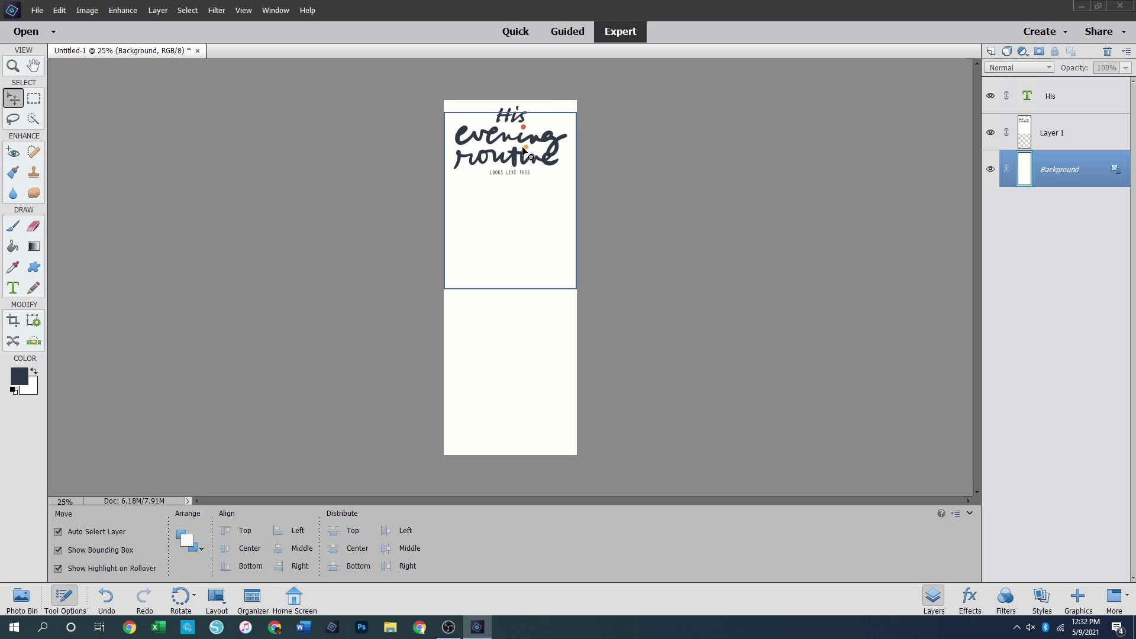
Select the orange dot over the word routine on Layer 1 and copy the selection to a new layer
left_click(37, 99)
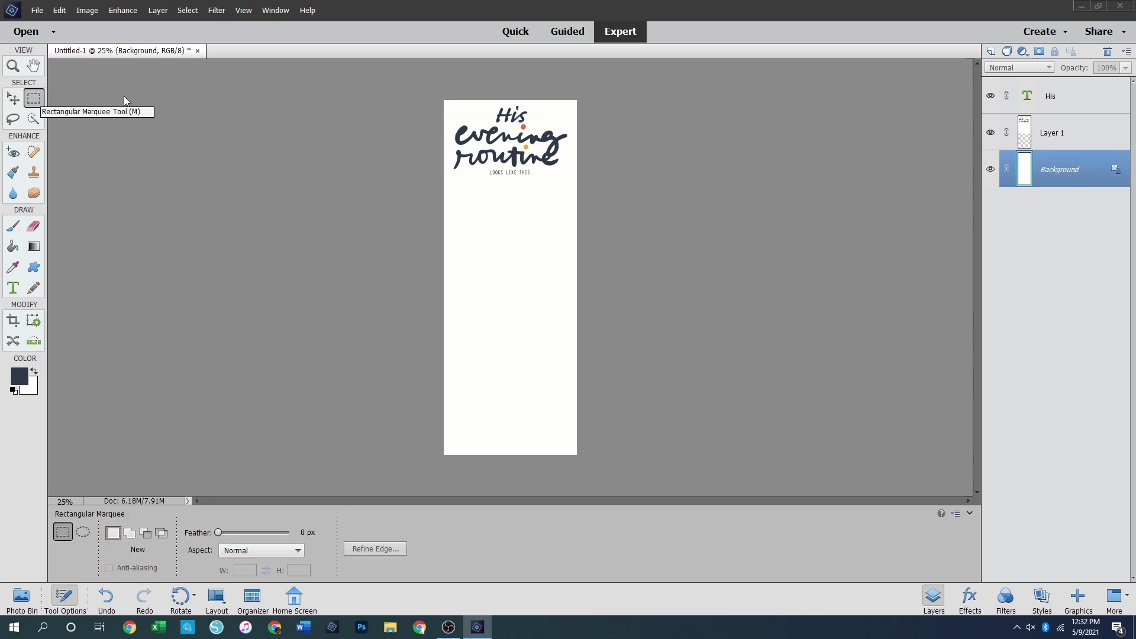
left_click(1051, 132)
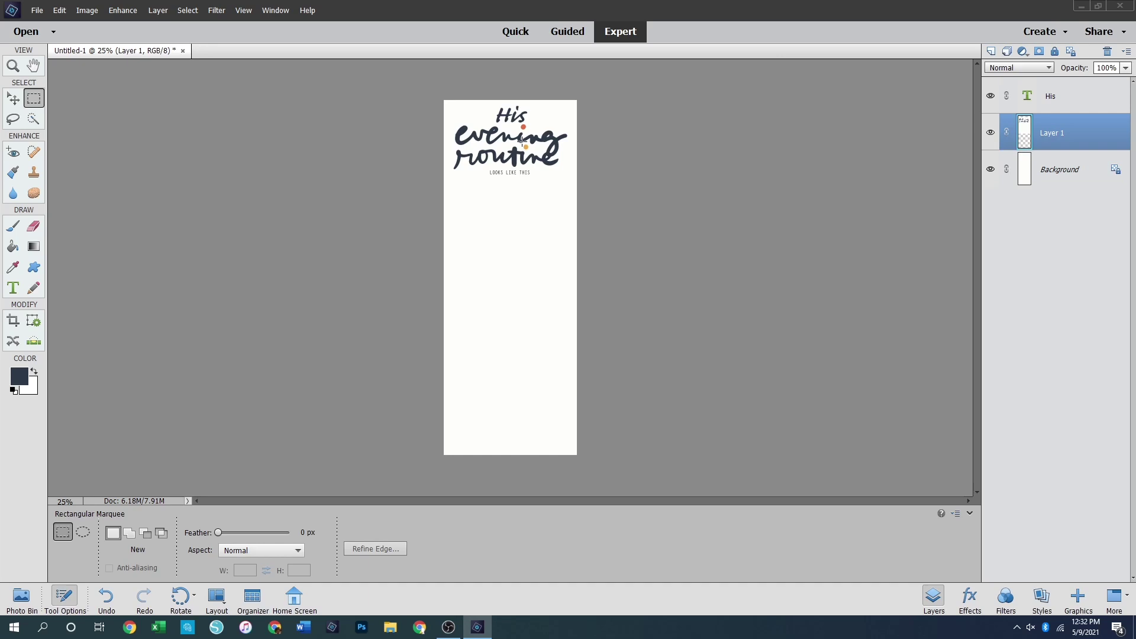
left_click_drag(523, 141, 529, 147)
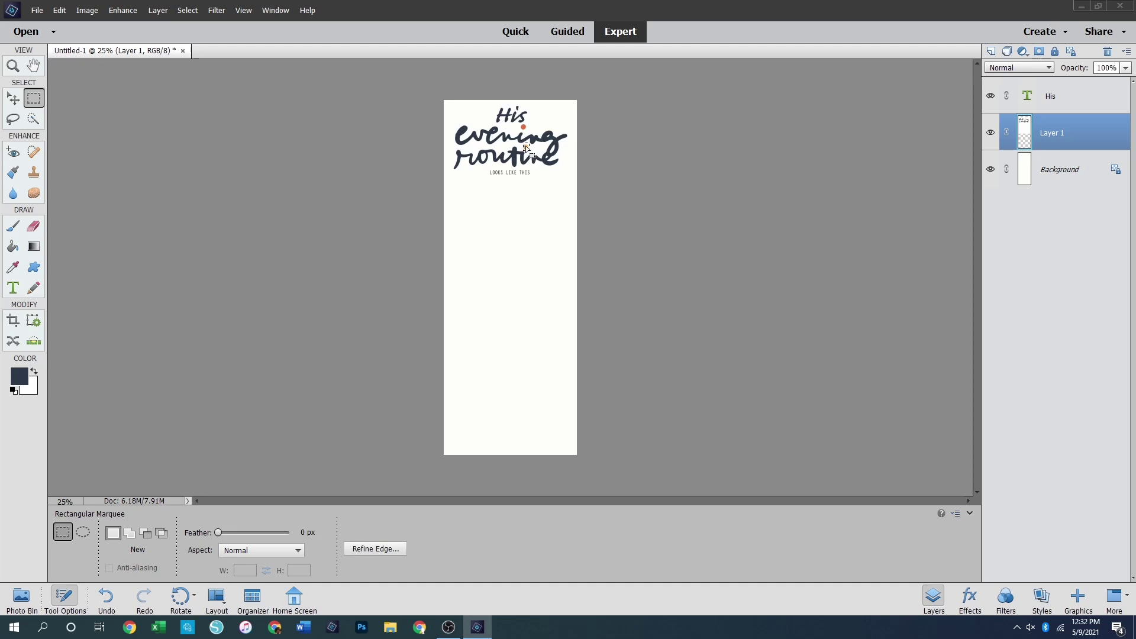
right_click(526, 147)
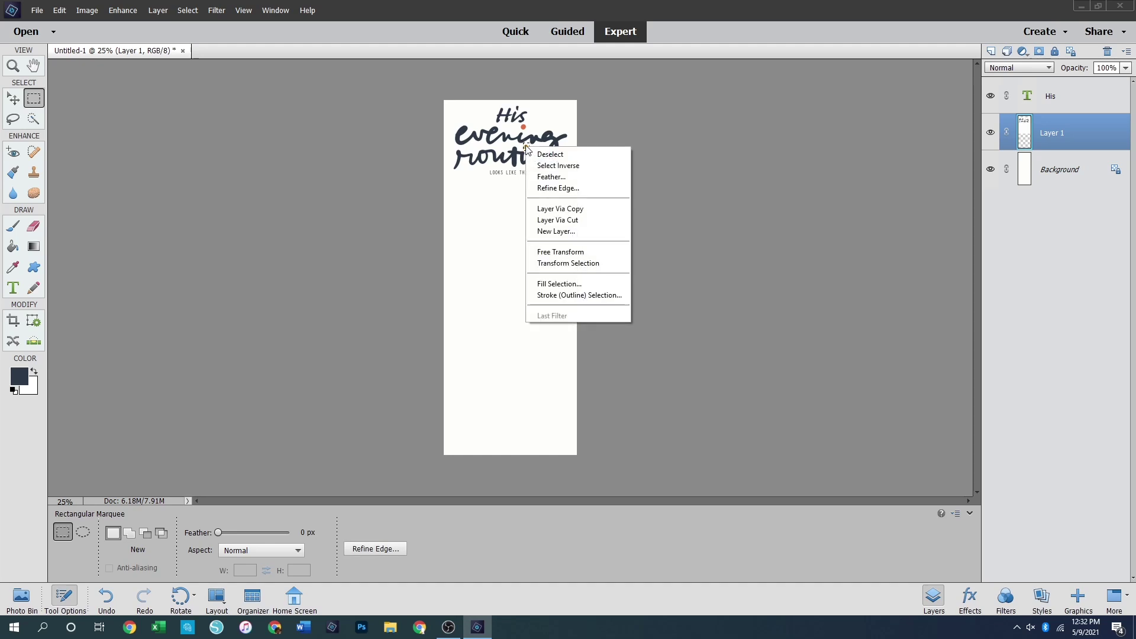
left_click(586, 208)
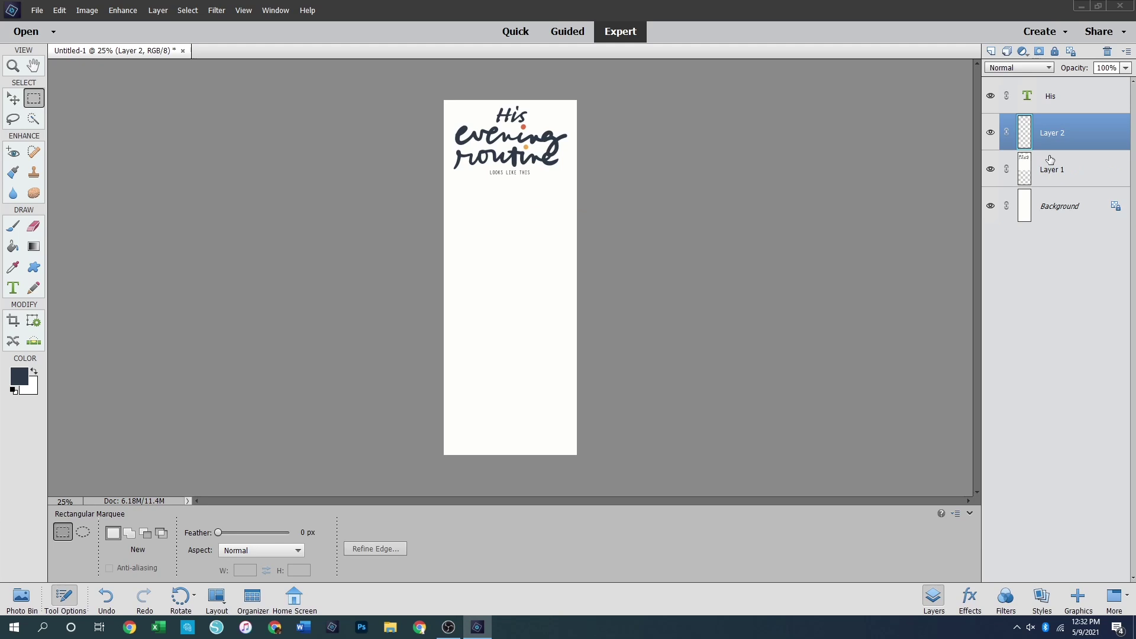
key("ctrl+t")
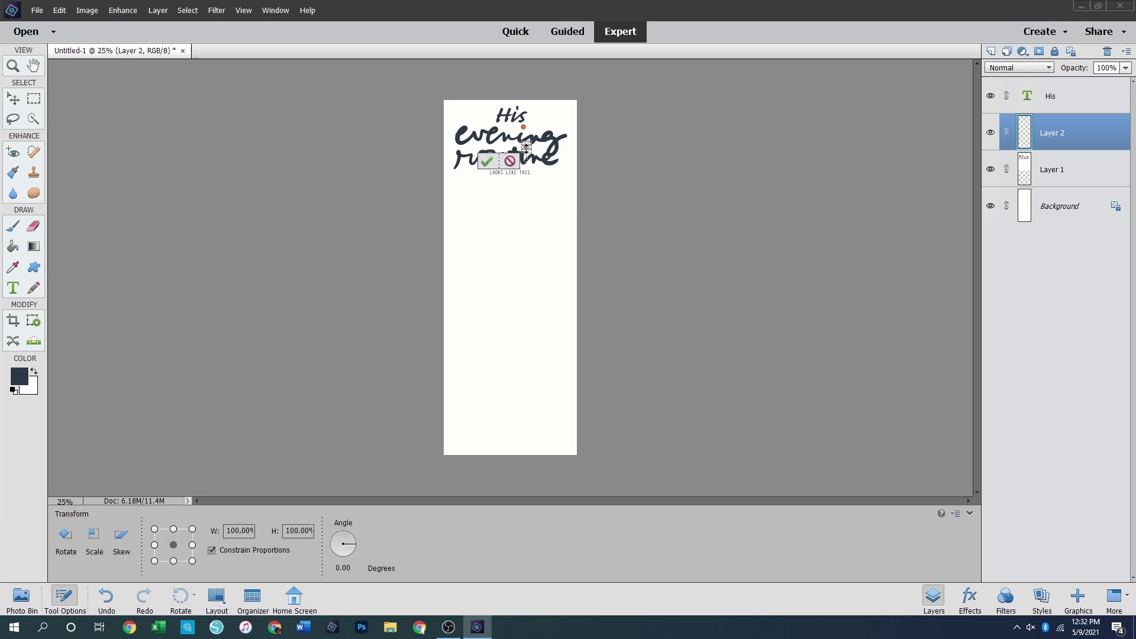
key("Return")
key("m")
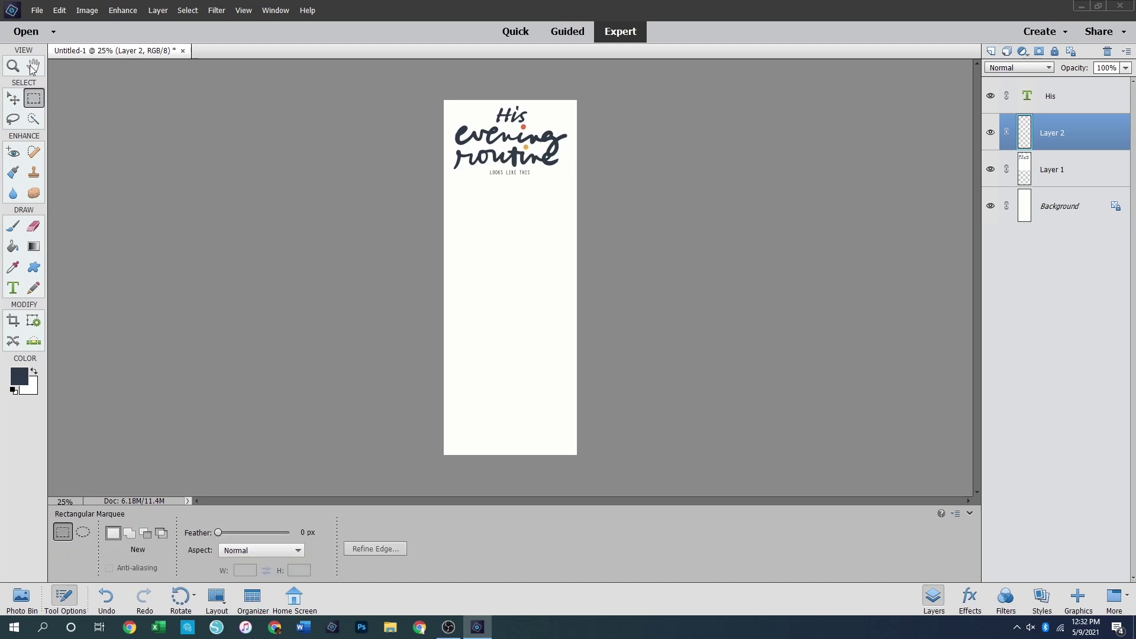
left_click(13, 98)
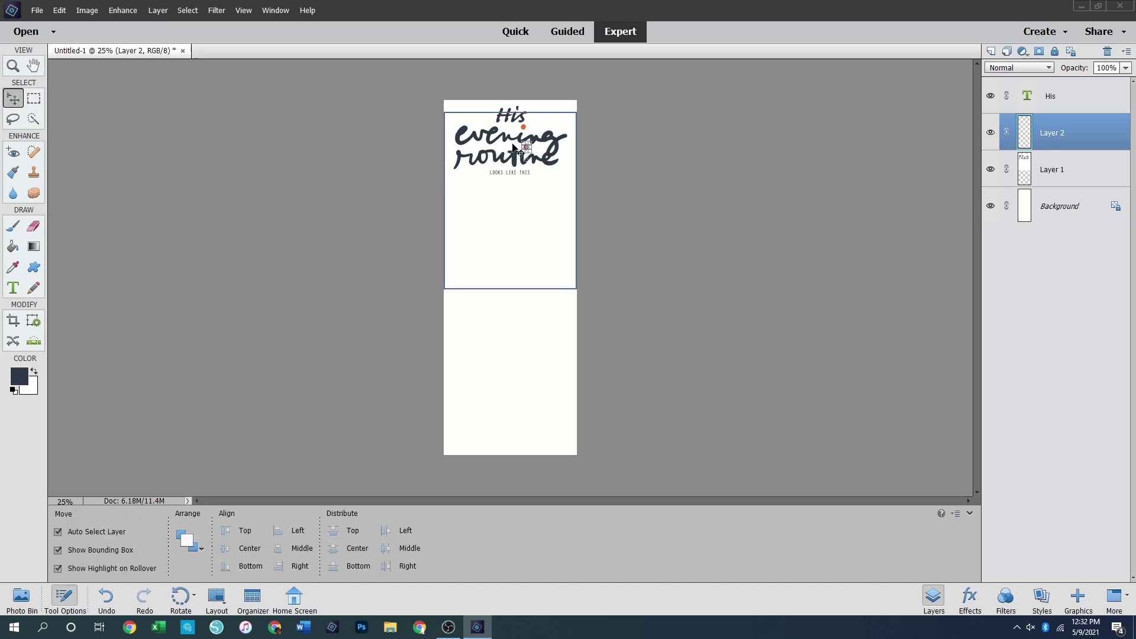
key("ctrl+t")
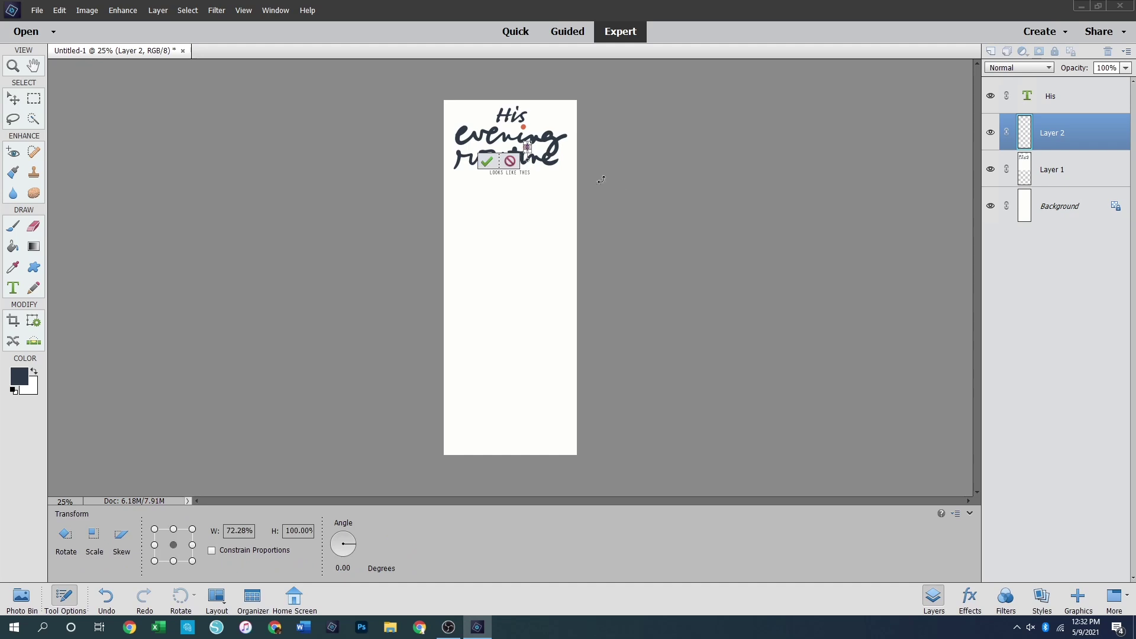
left_click(509, 164)
left_click(546, 144)
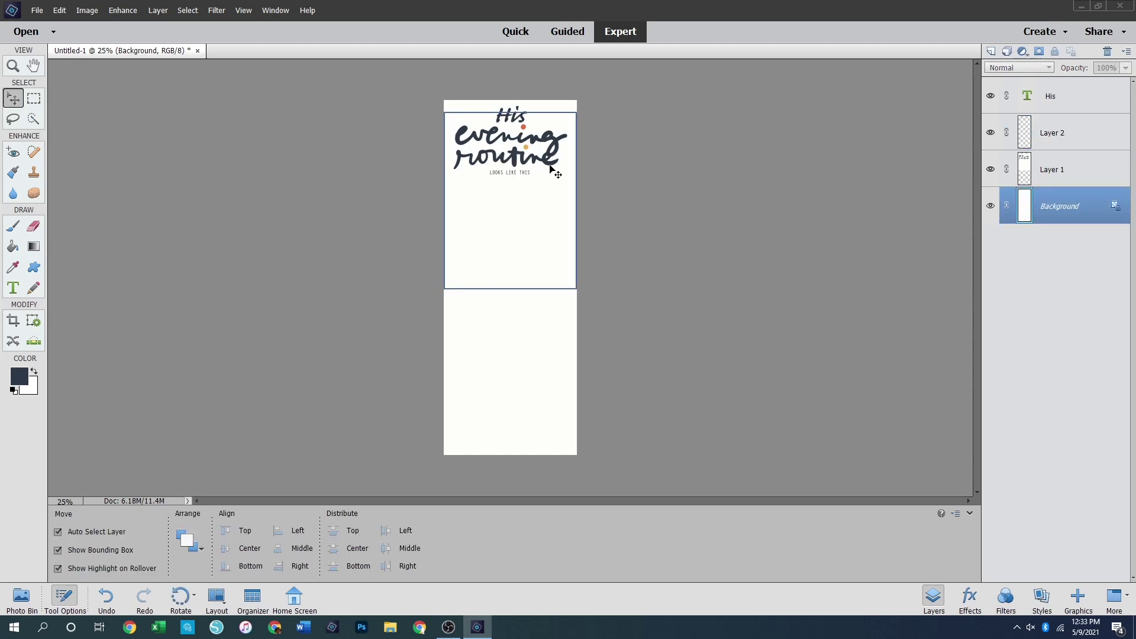
Place the copied orange dot above the i in His and move its layer above the His text layer
left_click_drag(526, 148, 518, 110)
key("Down")
key("Down")
key("Down")
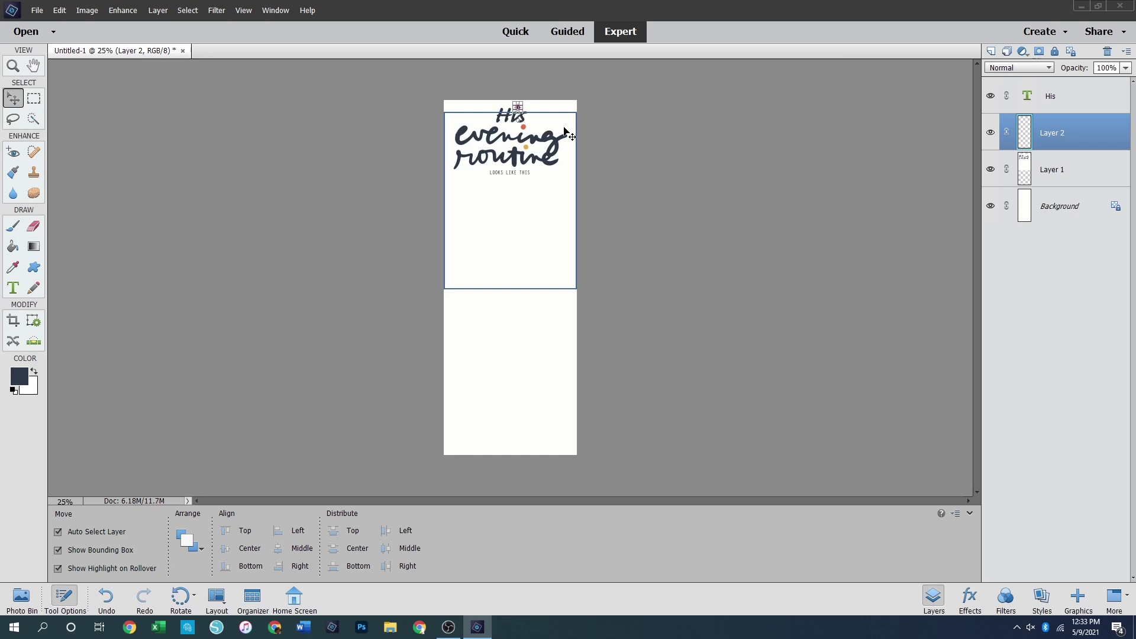
left_click_drag(1057, 133, 1075, 92)
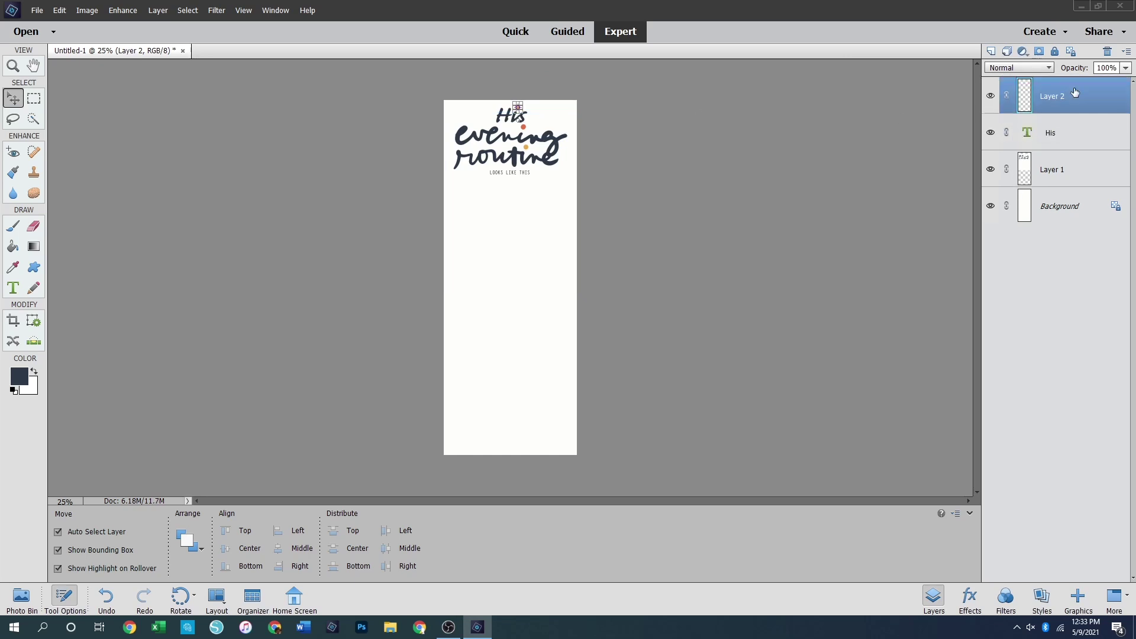
left_click(798, 231)
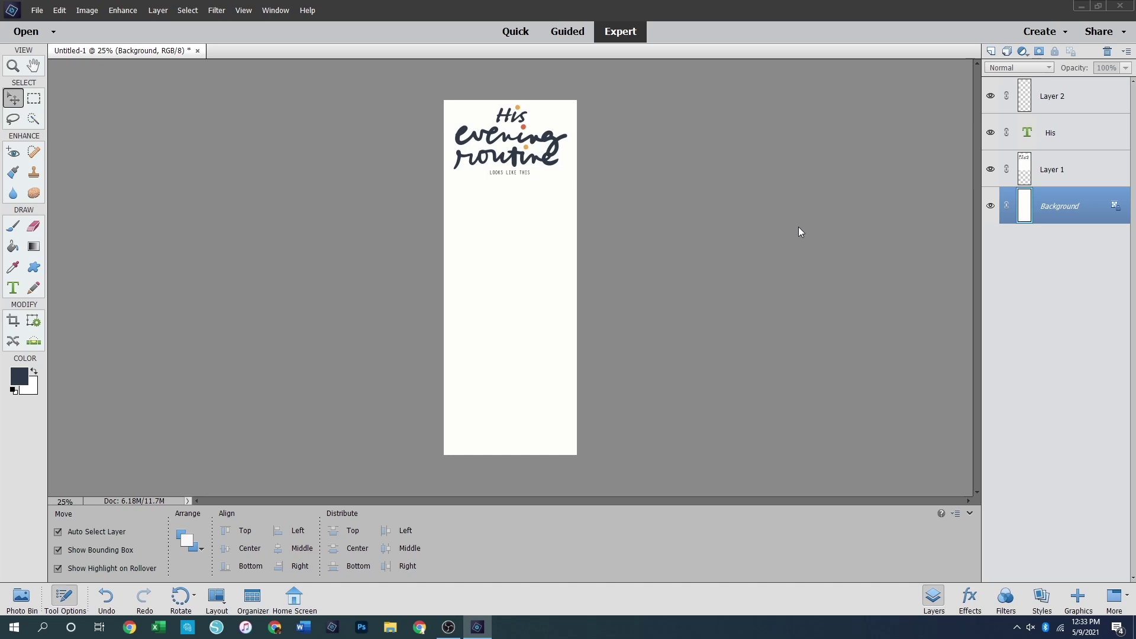
Select the dot, His text and journal card layers together and nudge the whole title slightly down
left_click_drag(456, 89, 597, 212)
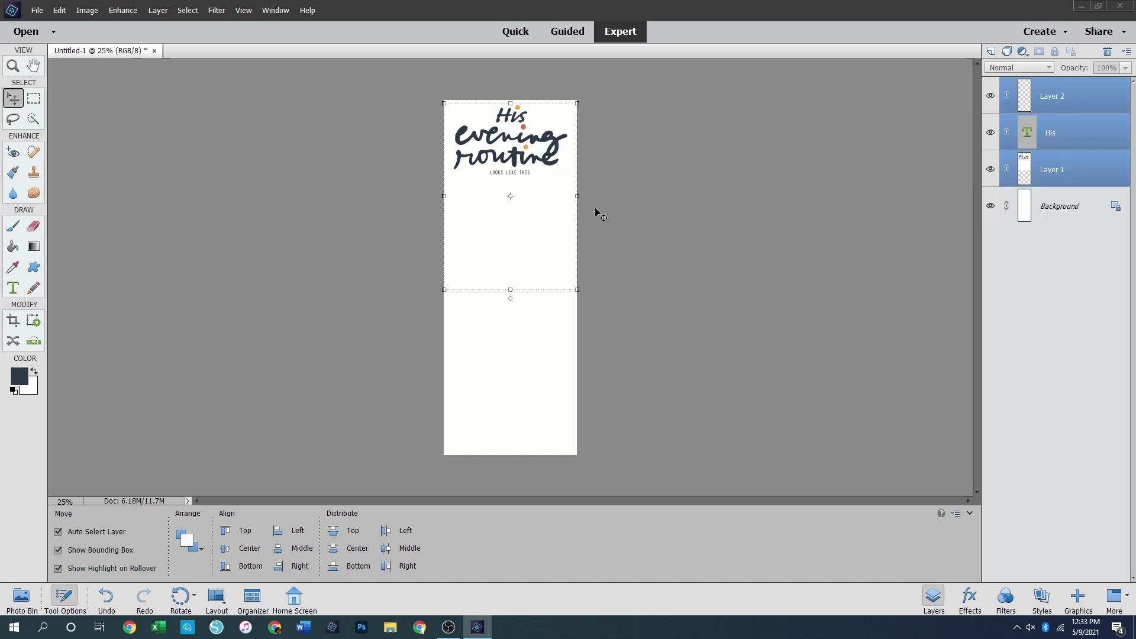
key("Down")
key("Down")
key("Down")
key("Down")
key("Down")
key("Down")
key("Down")
key("Down")
key("Down")
key("Down")
key("Down")
key("Down")
key("Down")
key("Down")
key("Down")
key("Down")
key("Down")
key("Down")
key("Down")
key("Down")
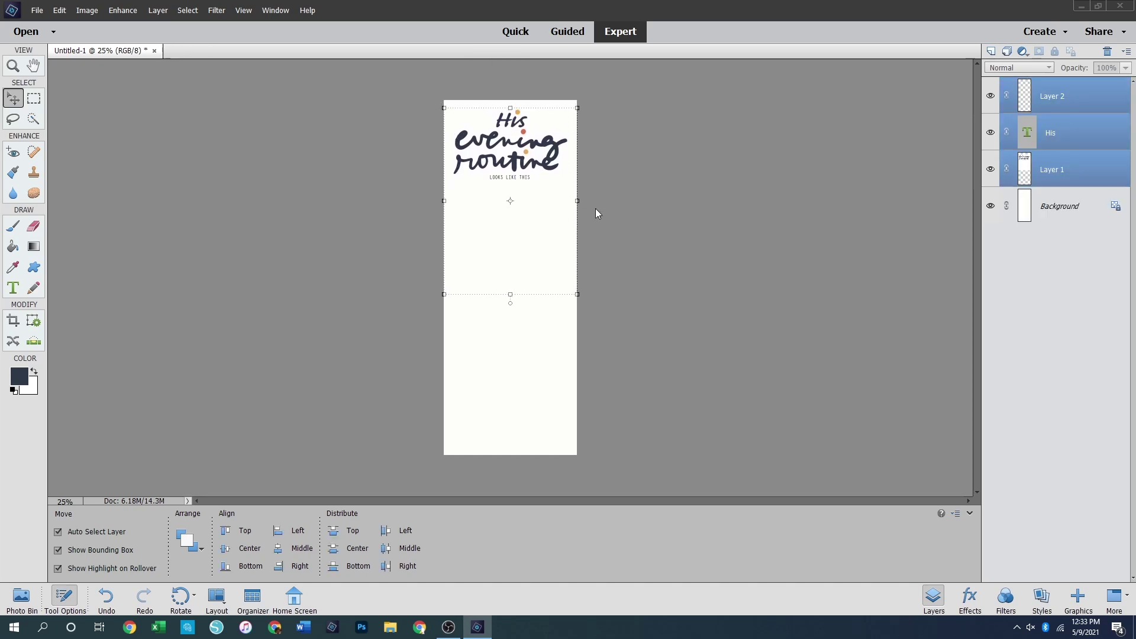
left_click(727, 274)
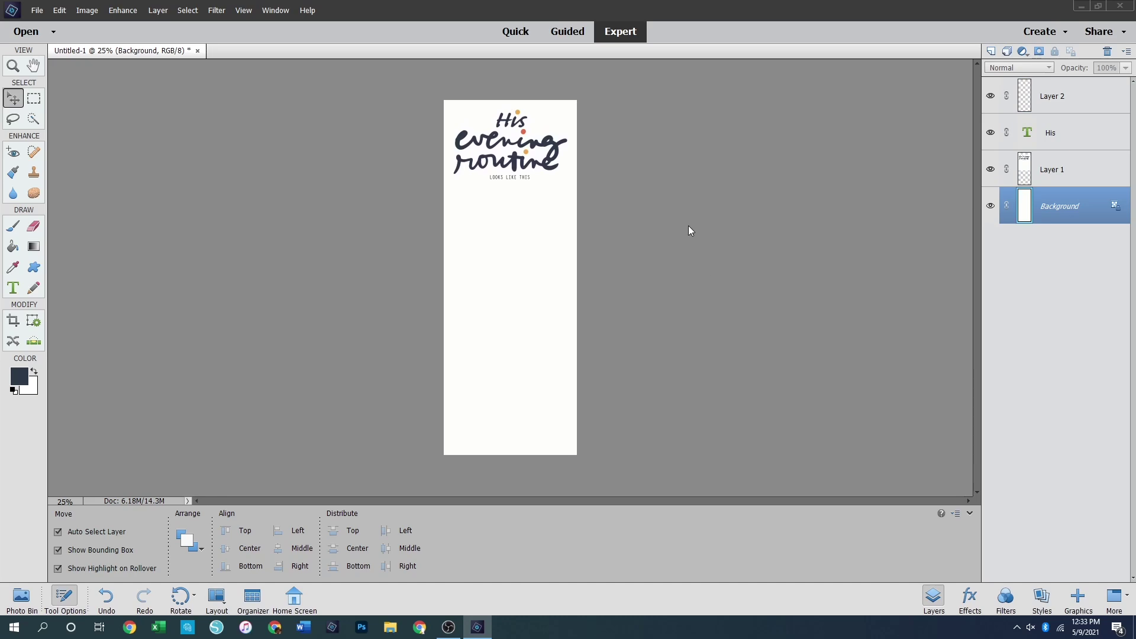
Open the WhiteStarPattern1, WhiteStarPattern2 and YellowStarPattern circle sticker PNG files from the His & Hers Routine folder
key("ctrl+o")
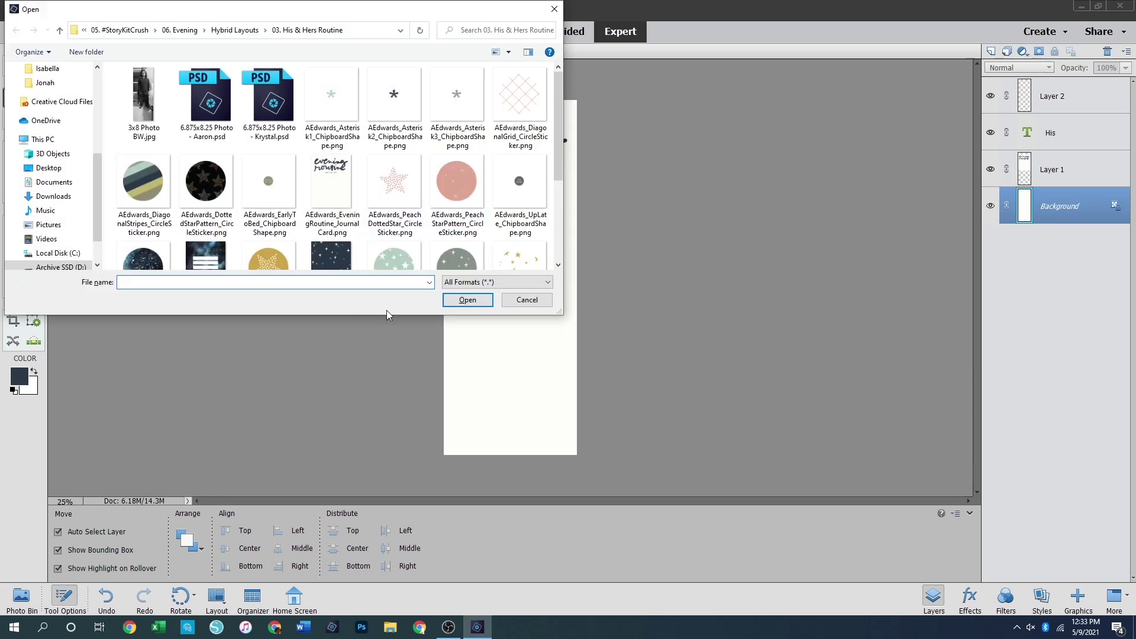
scroll(466, 225, "down", 1)
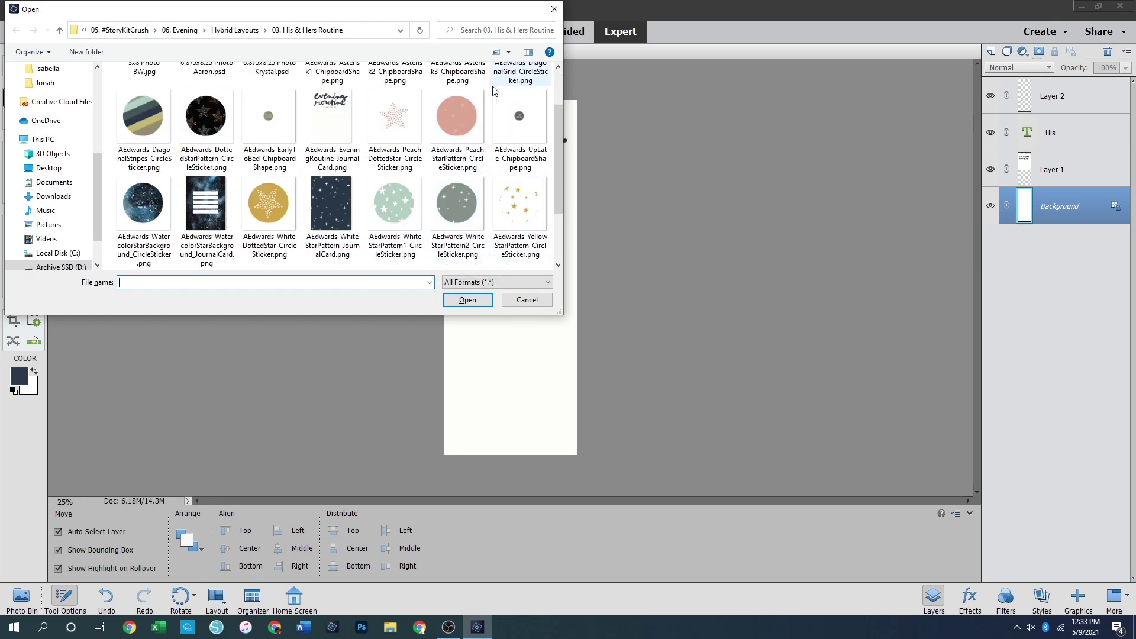
left_click(403, 195)
left_click(456, 201, "ctrl")
left_click(514, 207, "ctrl")
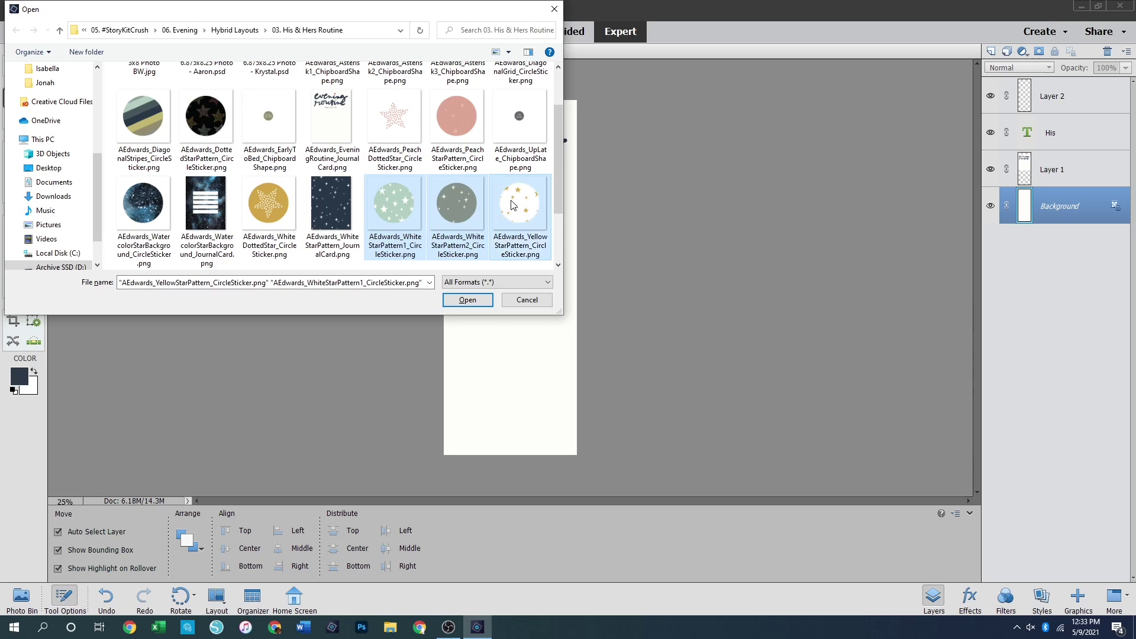
key("Return")
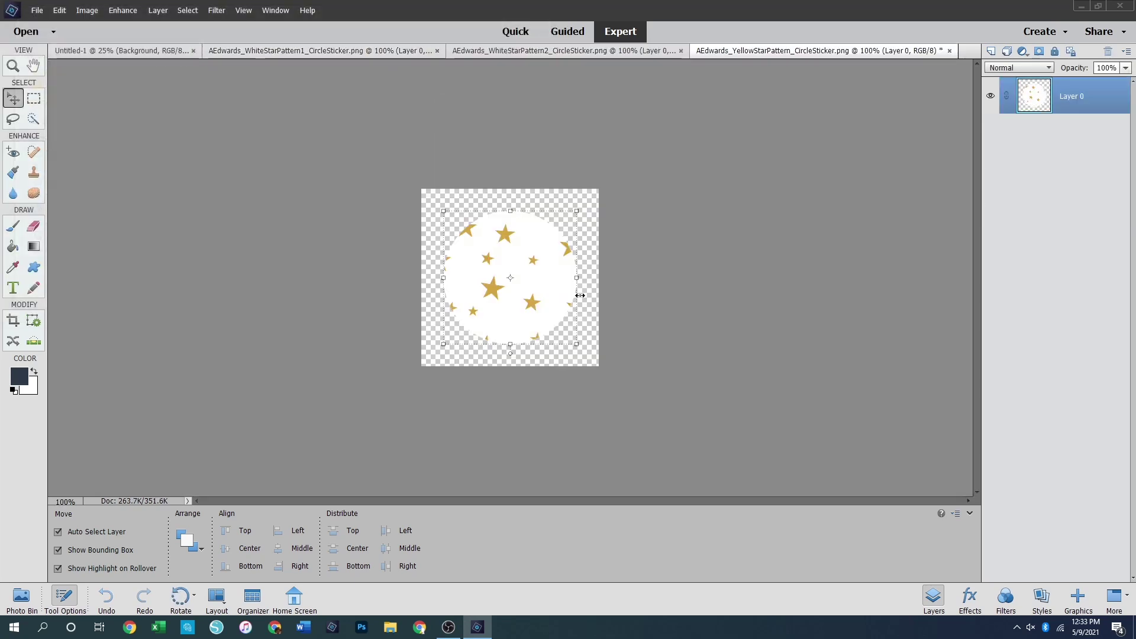
Copy the mint WhiteStarPattern1 sticker into the card, bring its layer to the top and place it near the left edge below the title
left_click(306, 52)
key("ctrl+a")
key("ctrl+c")
left_click(121, 50)
key("ctrl+v")
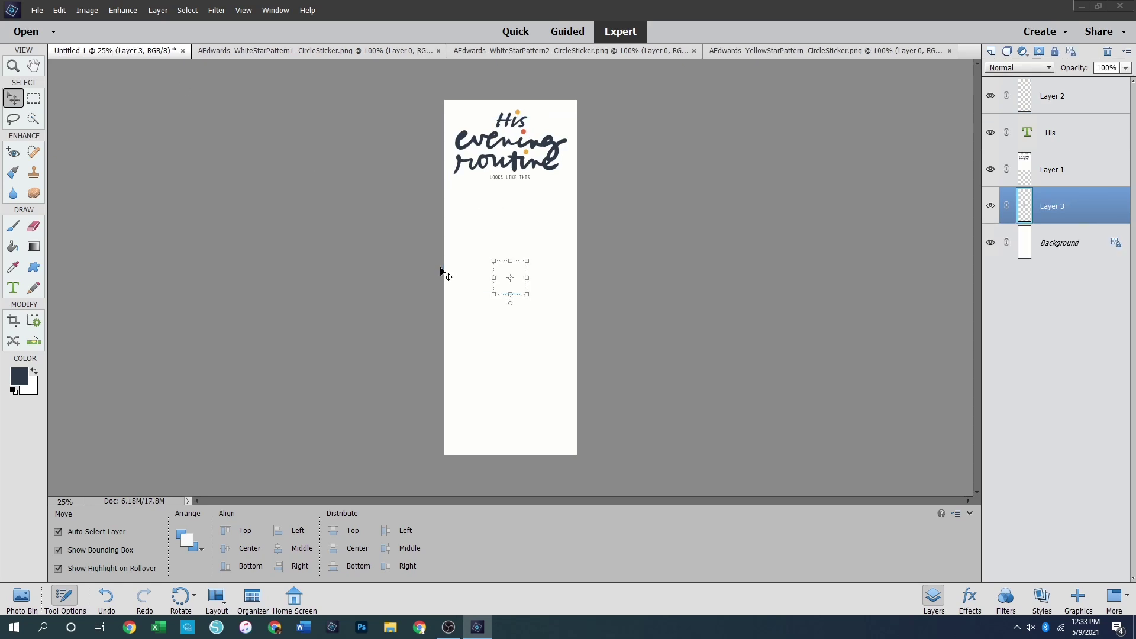
left_click_drag(1075, 207, 1051, 83)
left_click_drag(523, 278, 480, 222)
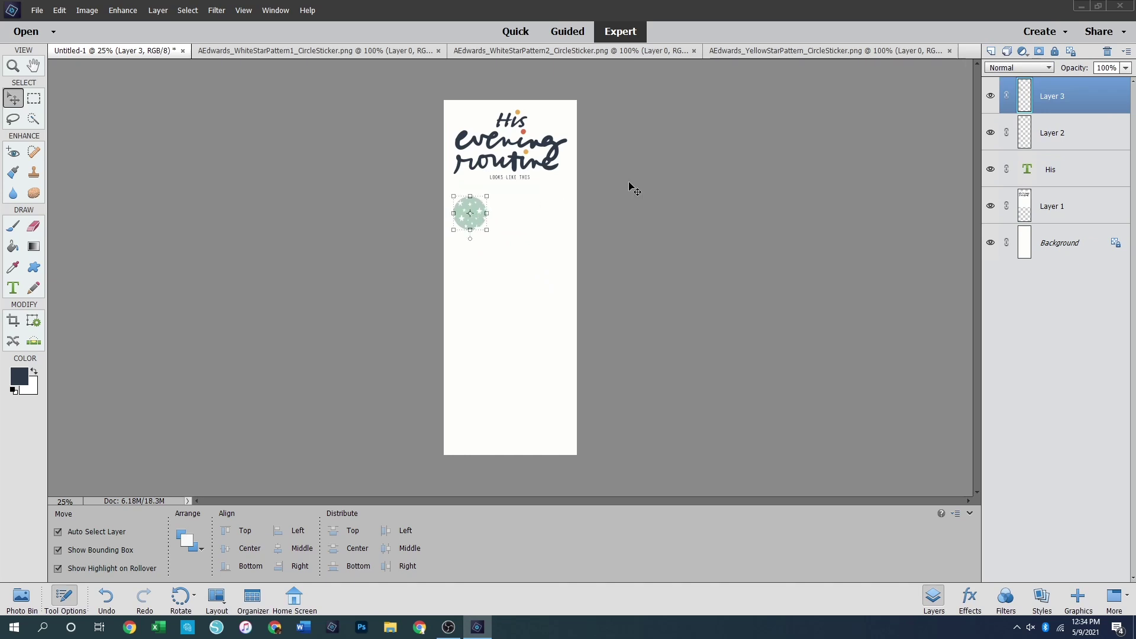
left_click(816, 199)
Add the grey WhiteStarPattern2 sticker to the card on the top layer and place it directly beneath the mint sticker
left_click(498, 51)
key("ctrl+a")
left_click_drag(303, 188, 519, 258)
left_click_drag(1050, 240, 1027, 131)
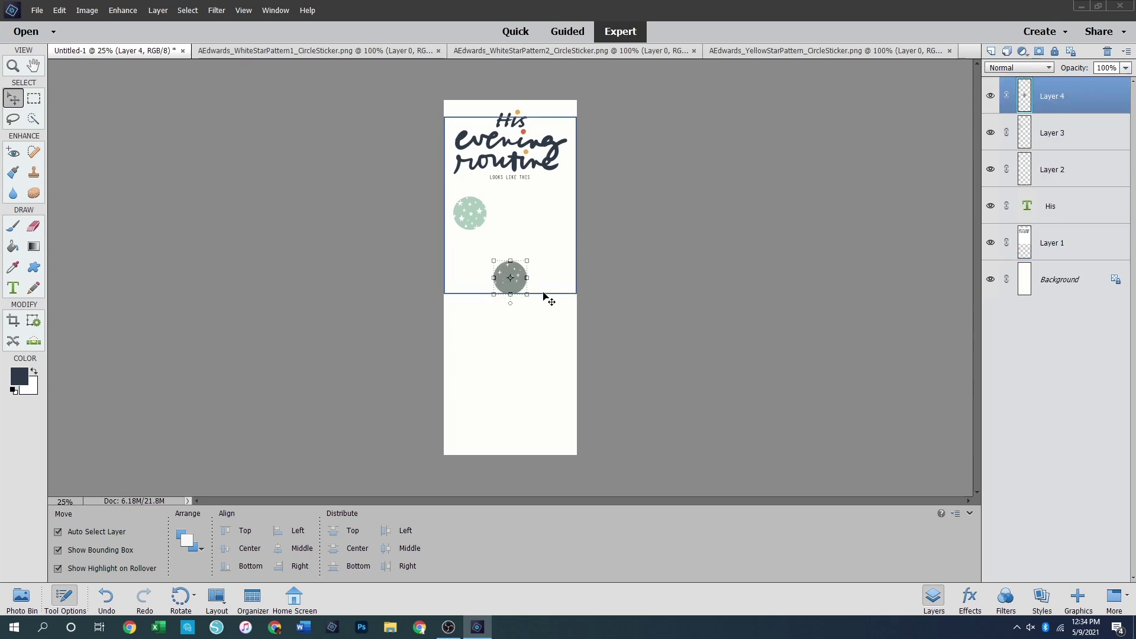
left_click_drag(520, 283, 472, 256)
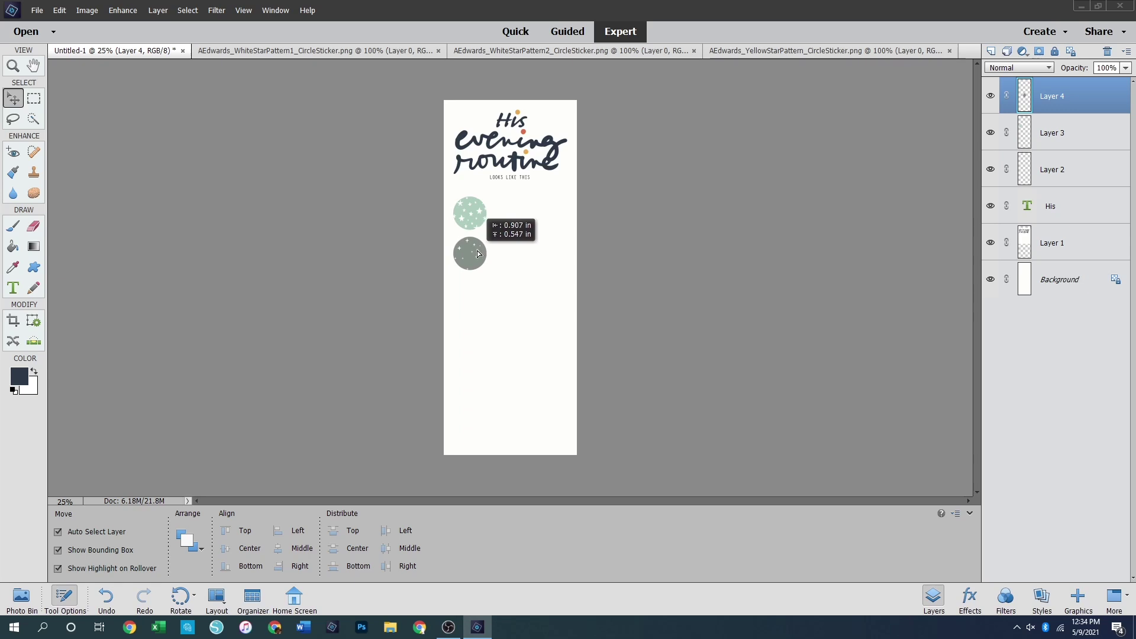
Undo the placement of both circle stickers on the journal card
key("ctrl+z")
key("ctrl+z")
key("ctrl+z")
key("ctrl+z")
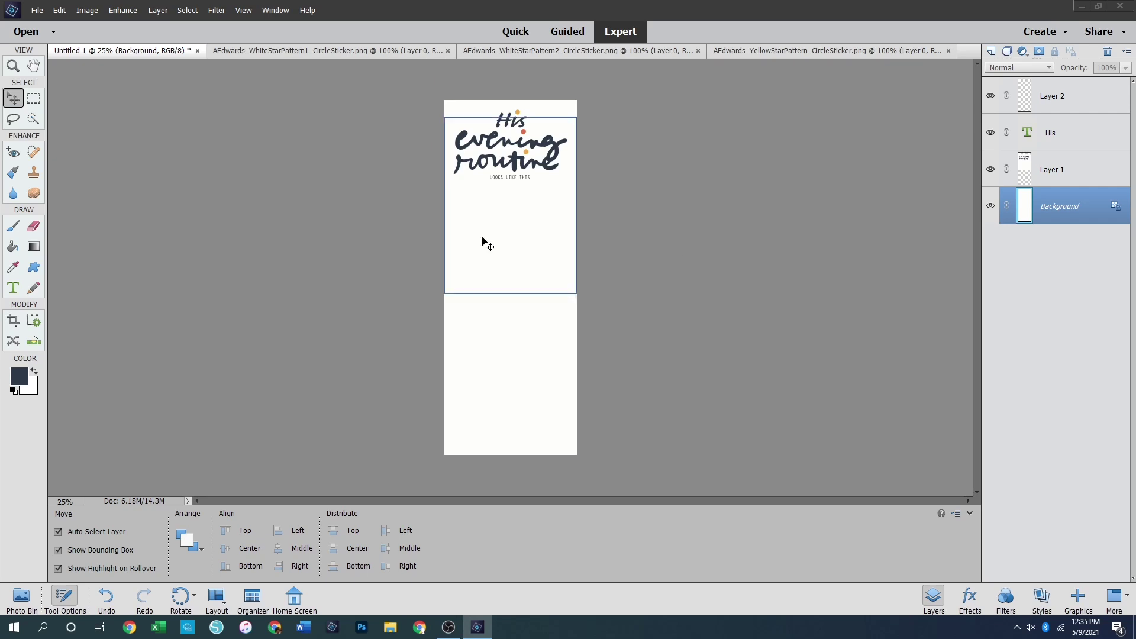
Draw a wide horizontal text box below the LOOKS LIKE THIS subtitle and set its text colour to black
left_click(18, 290)
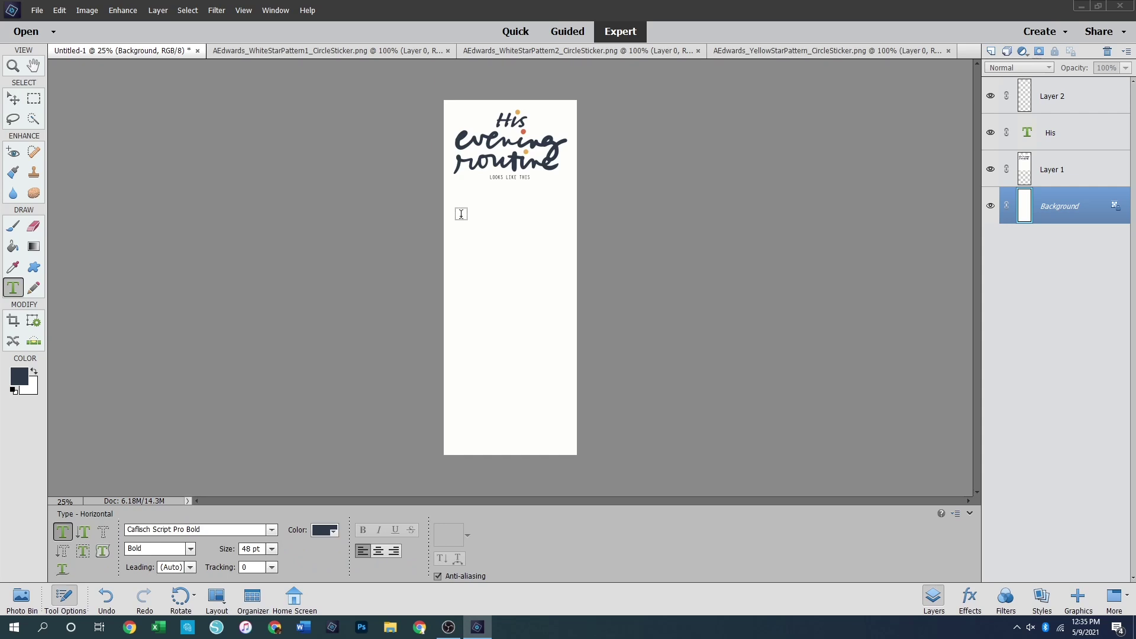
left_click_drag(460, 216, 560, 242)
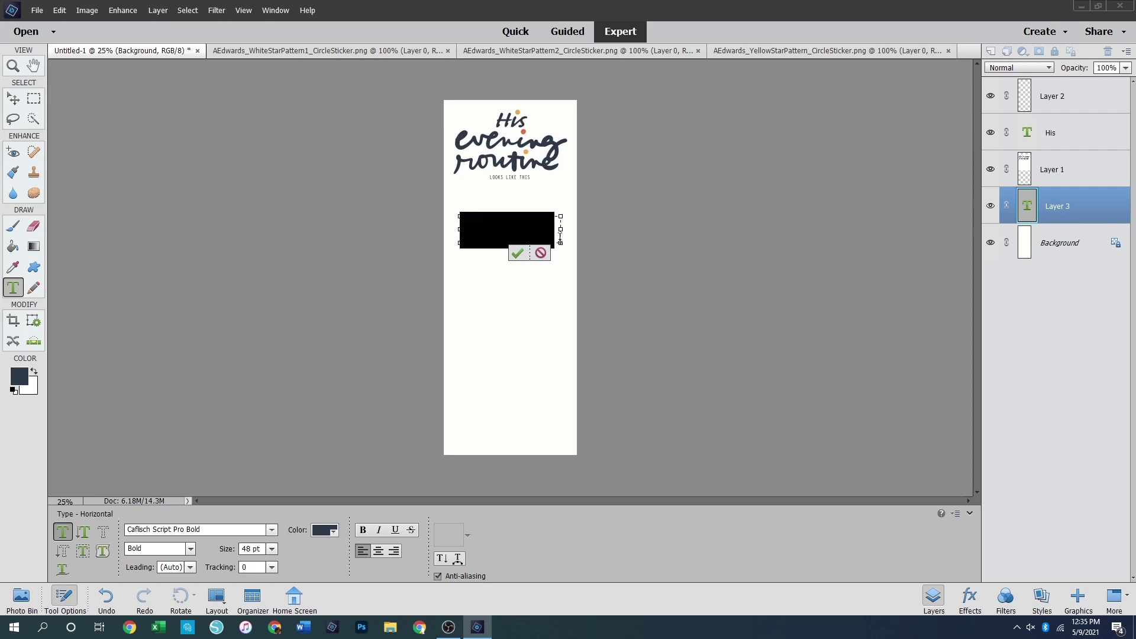
left_click(325, 530)
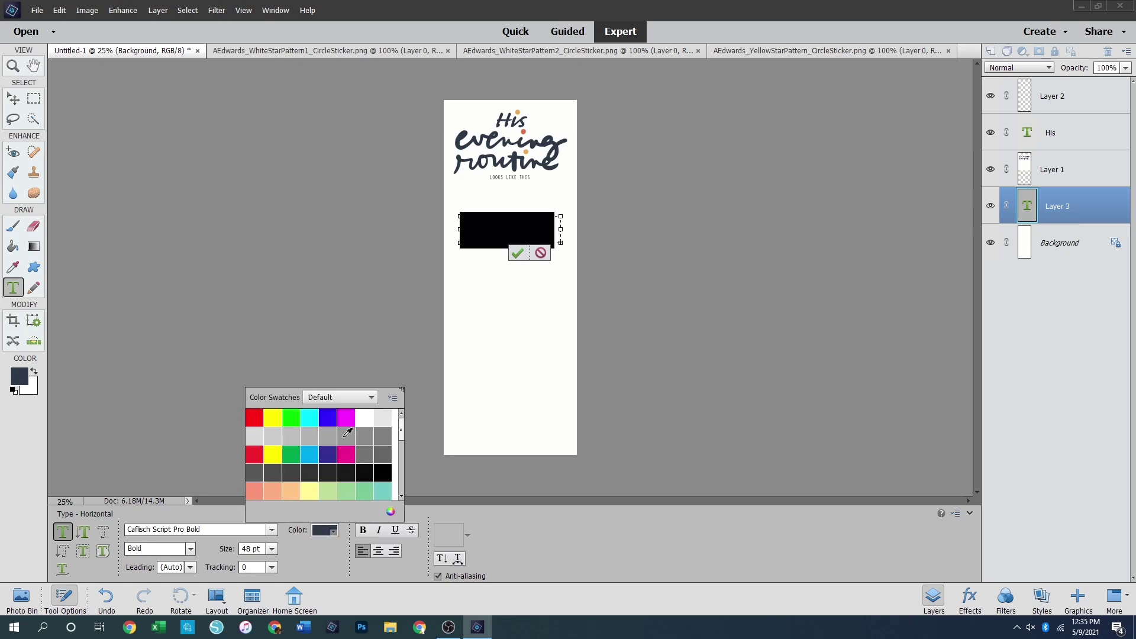
left_click(382, 471)
left_click(393, 466)
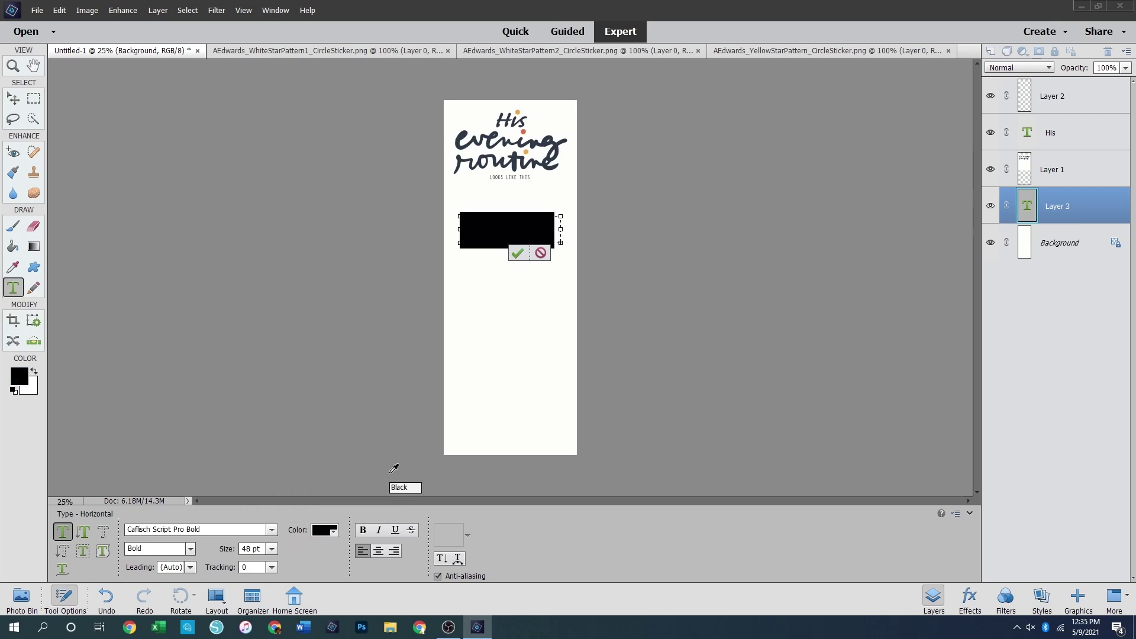
Set the new text box's font to Courier Std Medium and its size to 9 pt
left_click(272, 530)
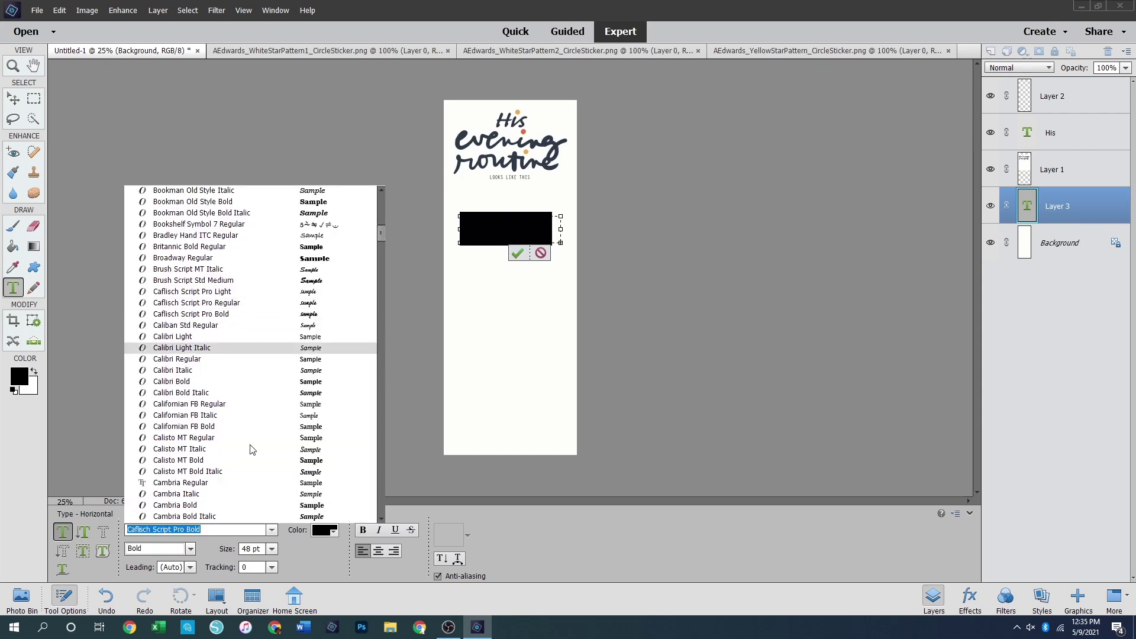
type("cour")
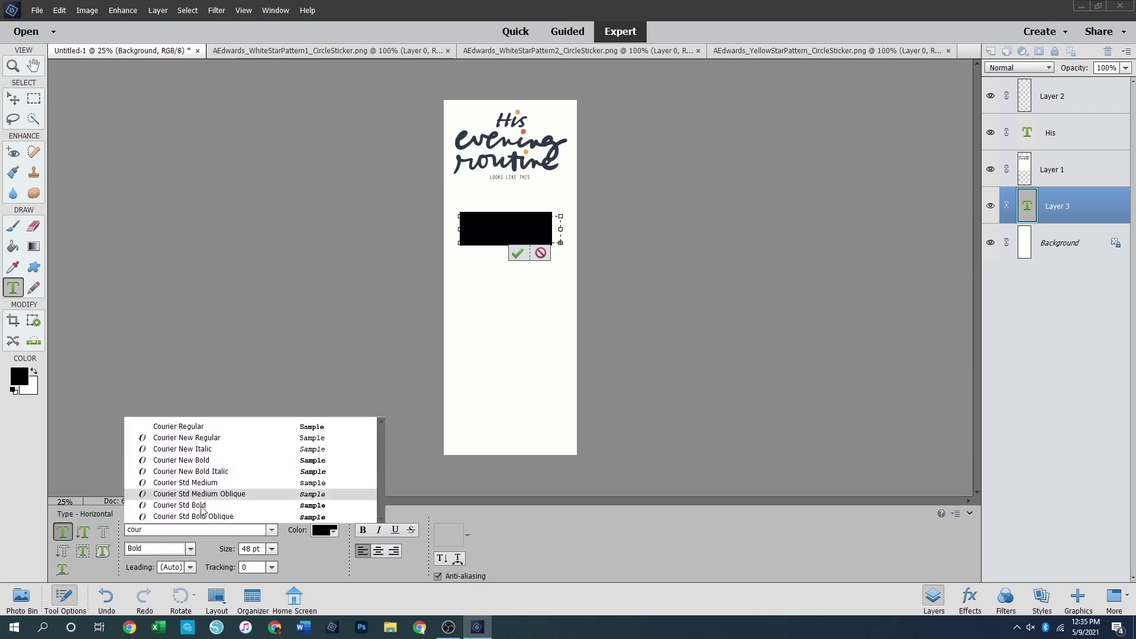
left_click(209, 484)
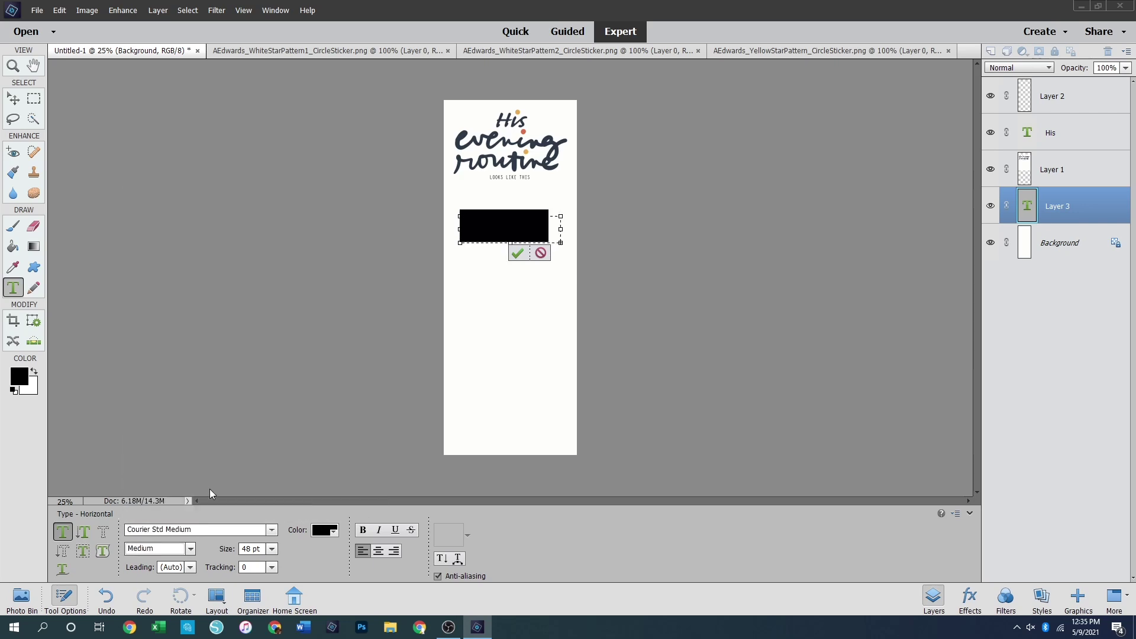
left_click(229, 554)
key("Return")
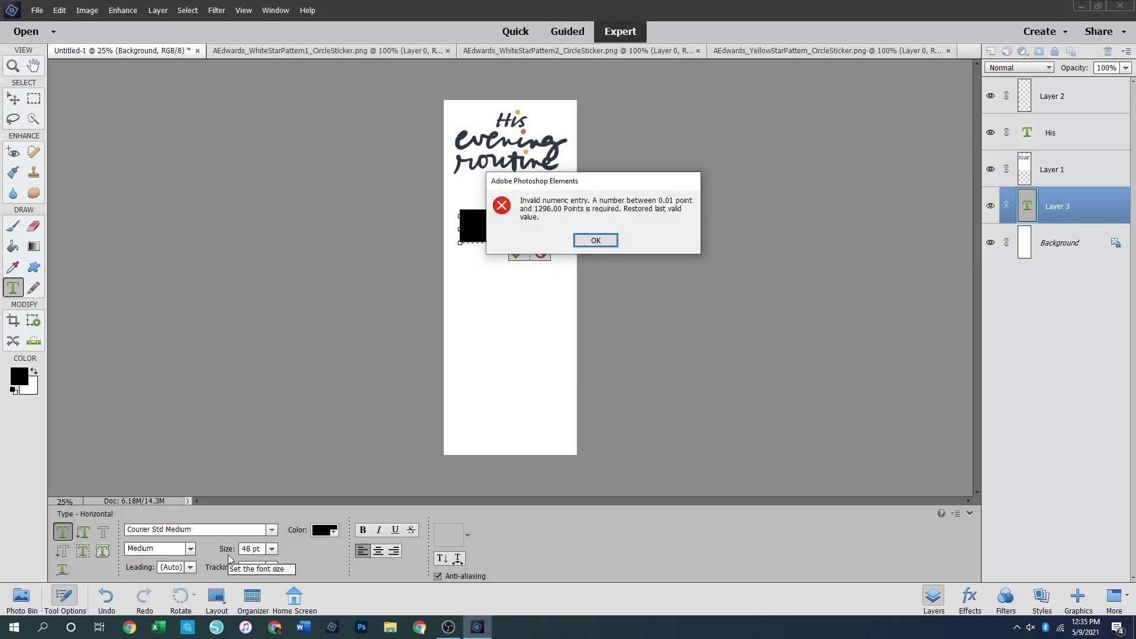
key("Return")
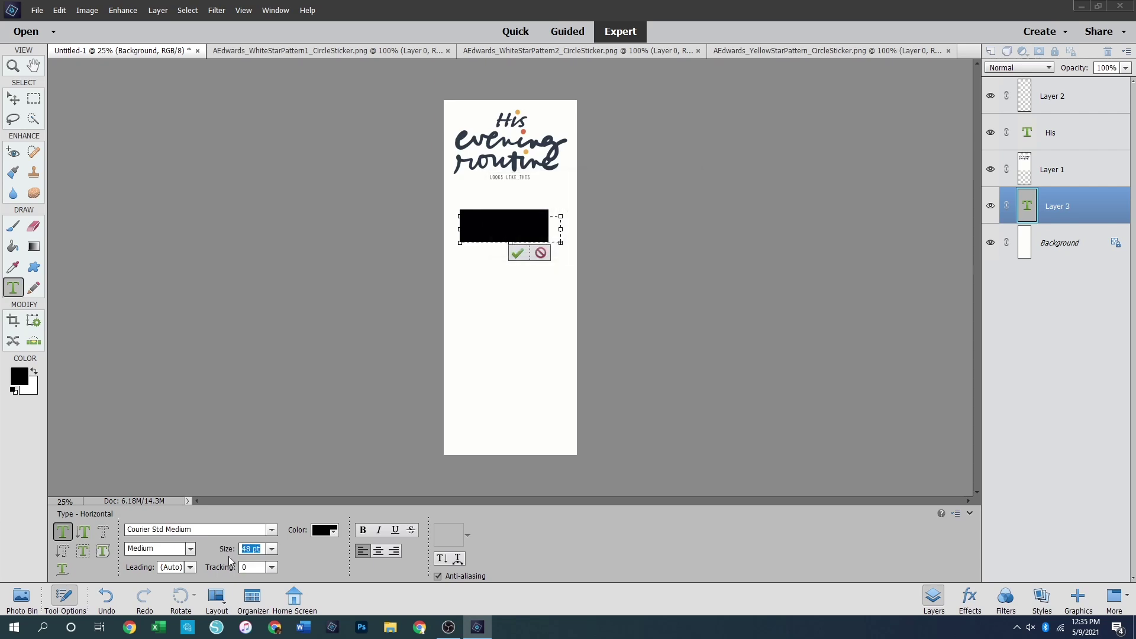
type("9")
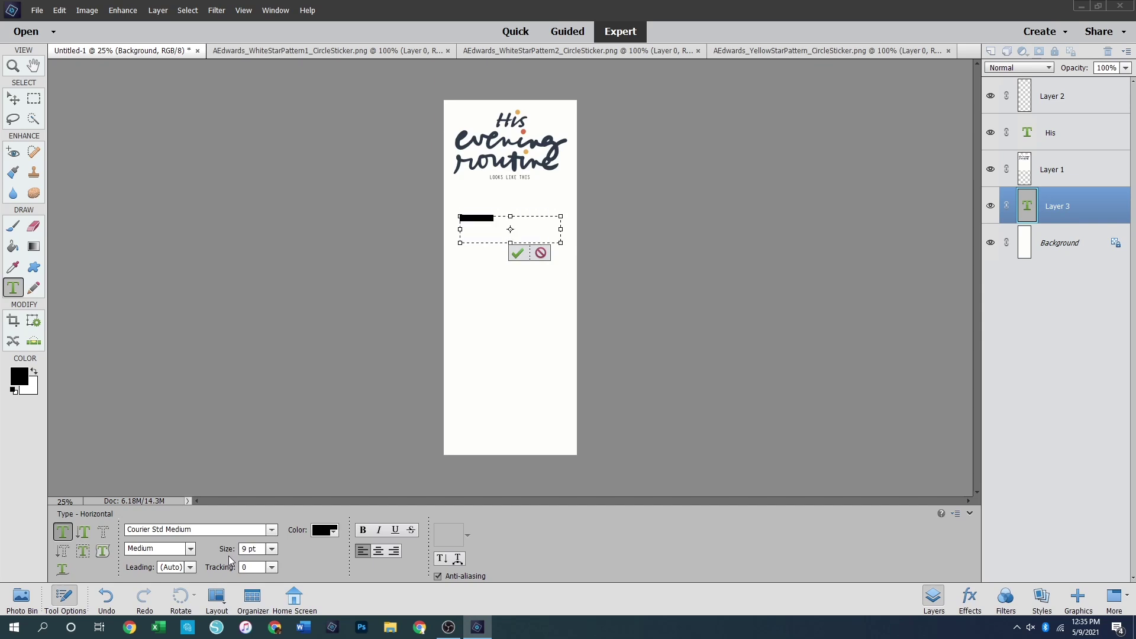
Clear the placeholder text from the new text box and move its layer to the top of the layer stack
key("BackSpace")
key("ctrl+z")
key("BackSpace")
key("v")
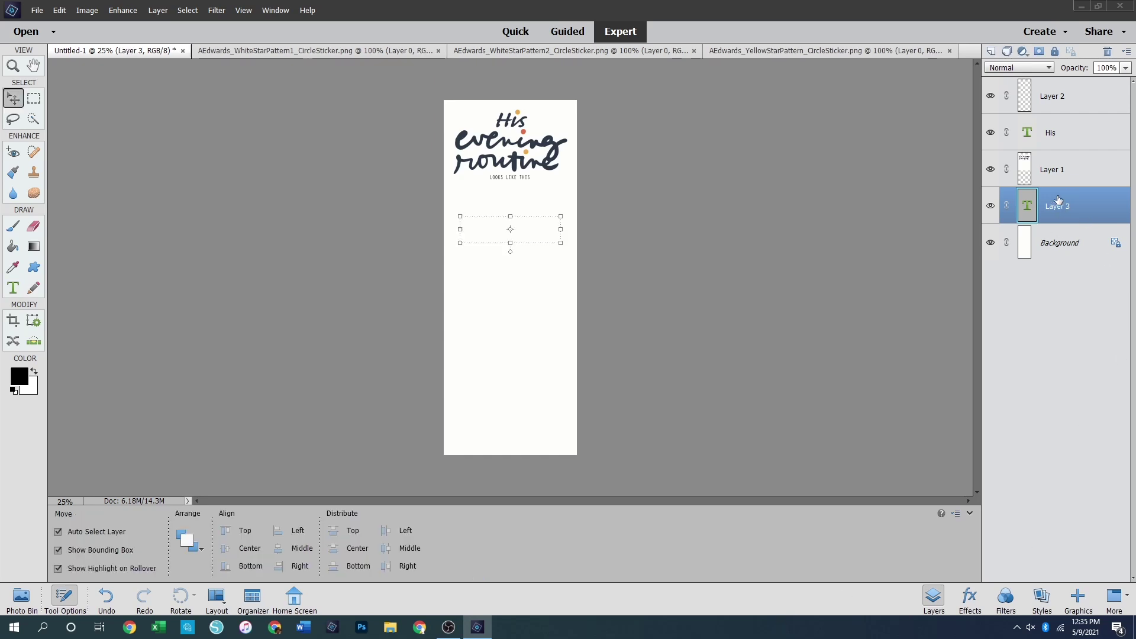
left_click_drag(1086, 216, 1072, 83)
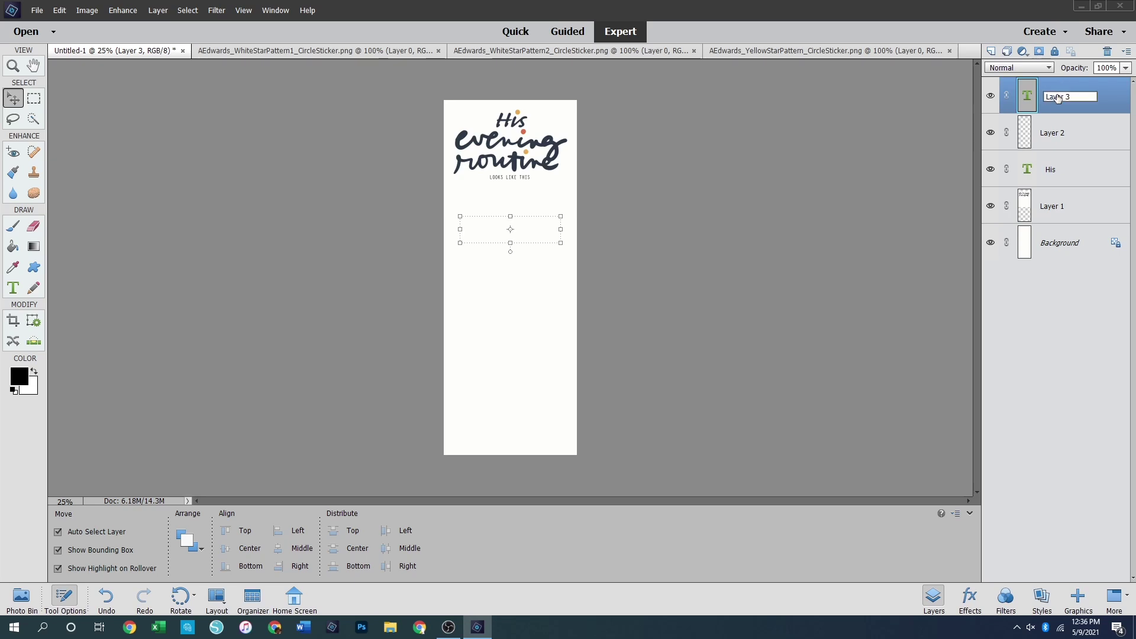
left_click(466, 233)
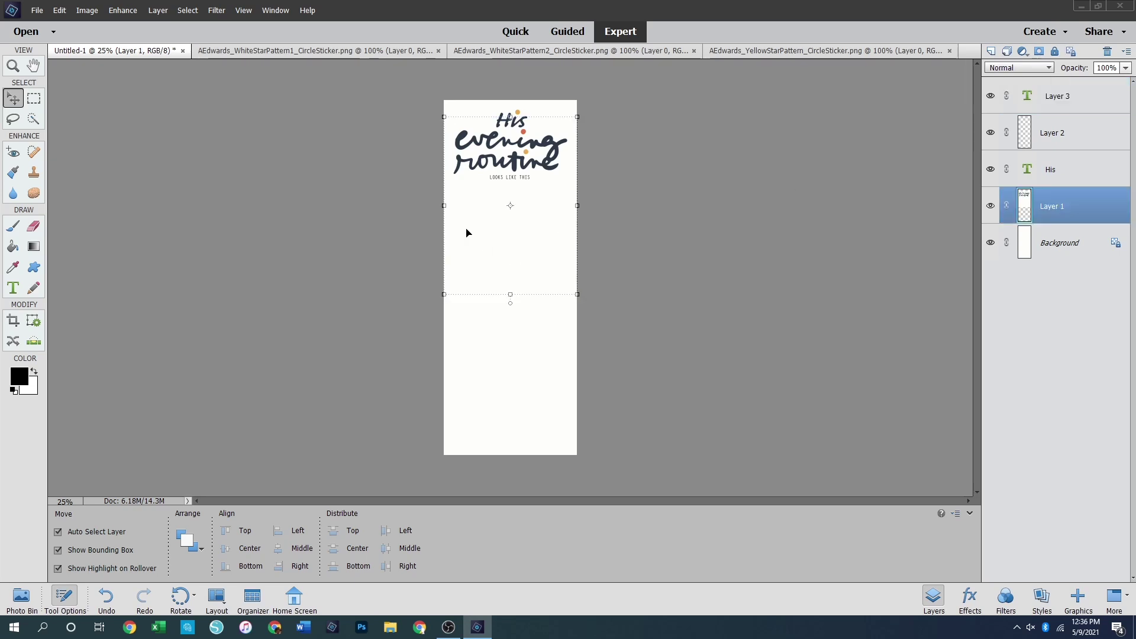
Merge the Layer 2, His, Layer 1 and Background layers into a single layer
left_click(1059, 243)
left_click(1056, 143)
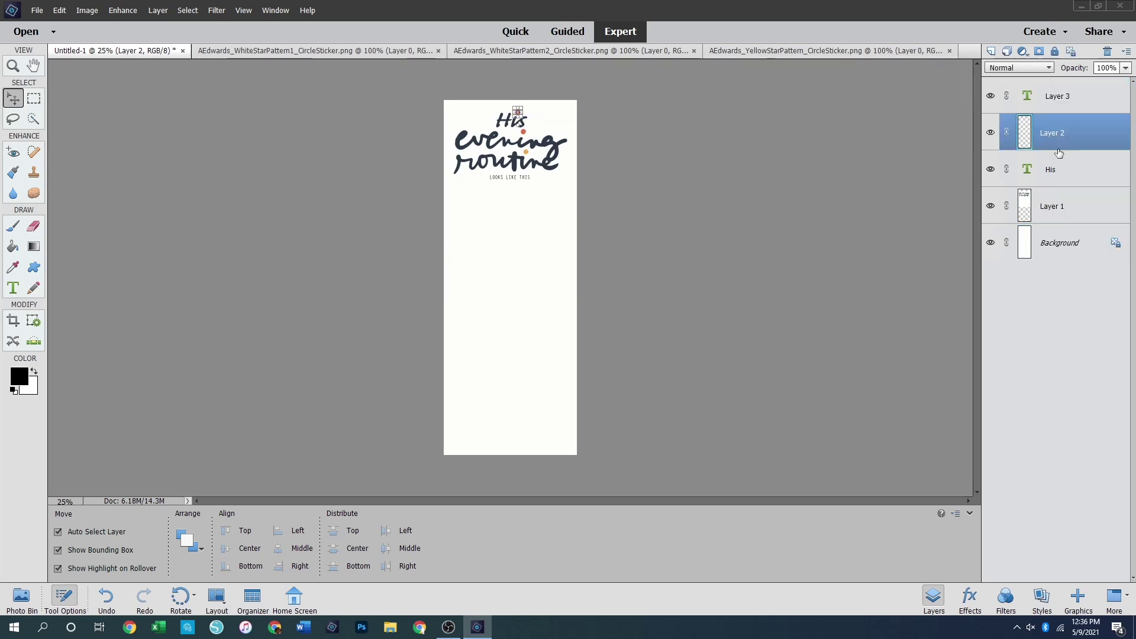
left_click(1064, 249, "shift")
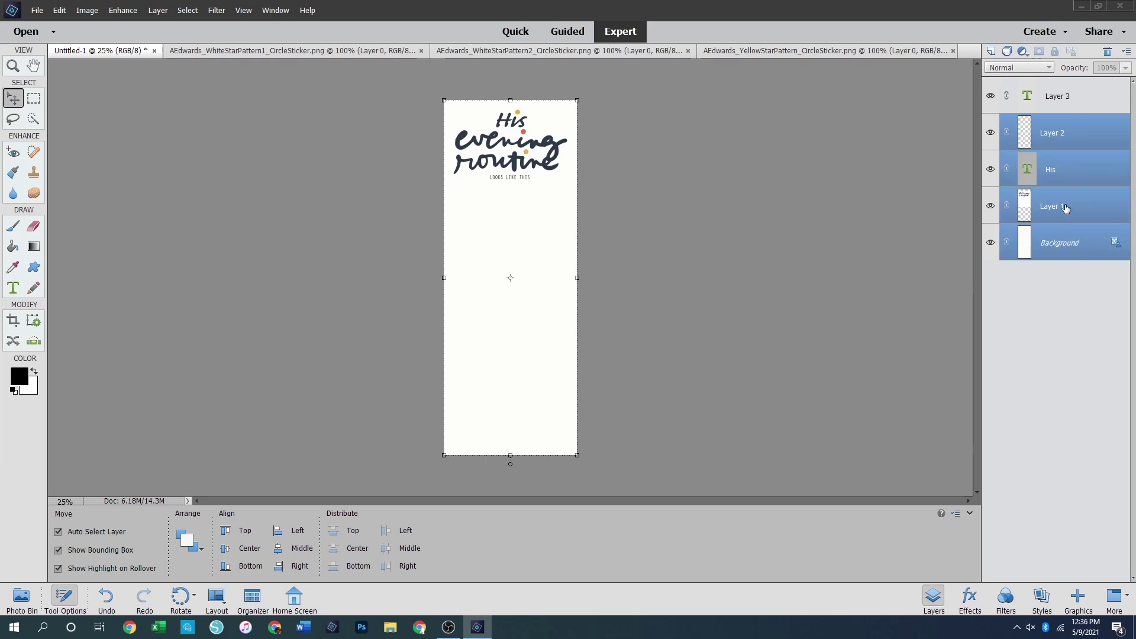
right_click(1077, 180)
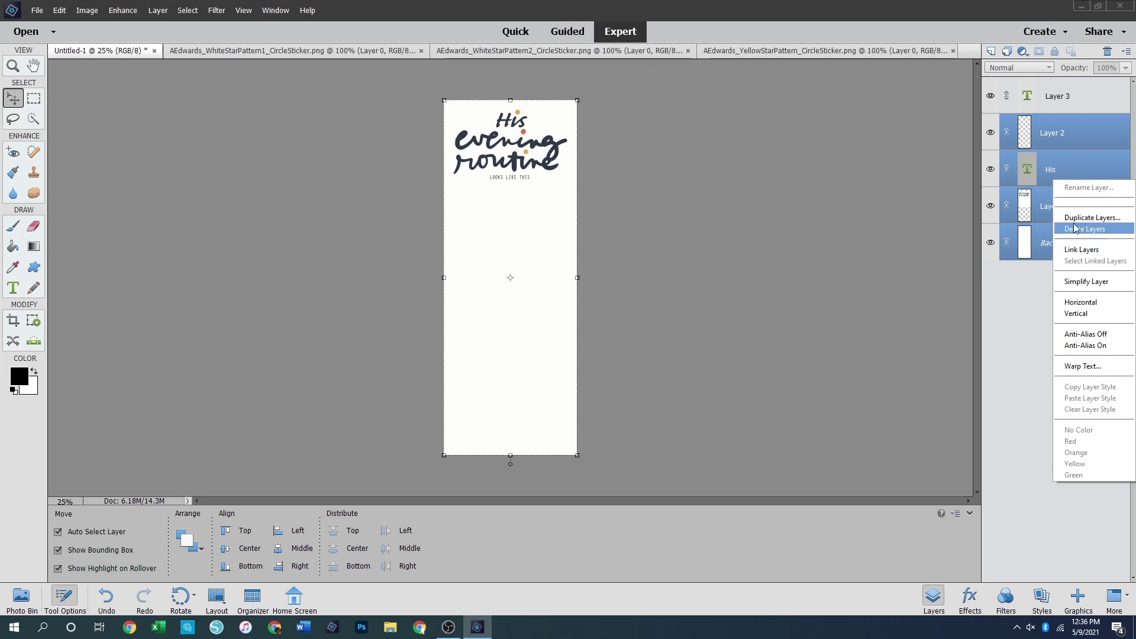
right_click(1034, 171)
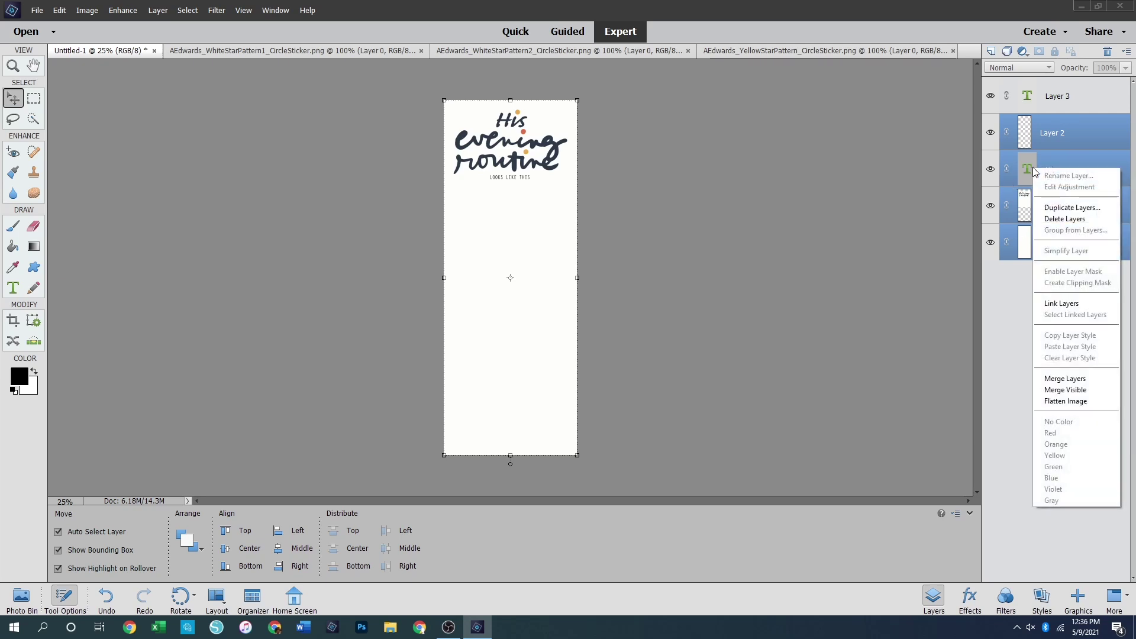
left_click(1094, 379)
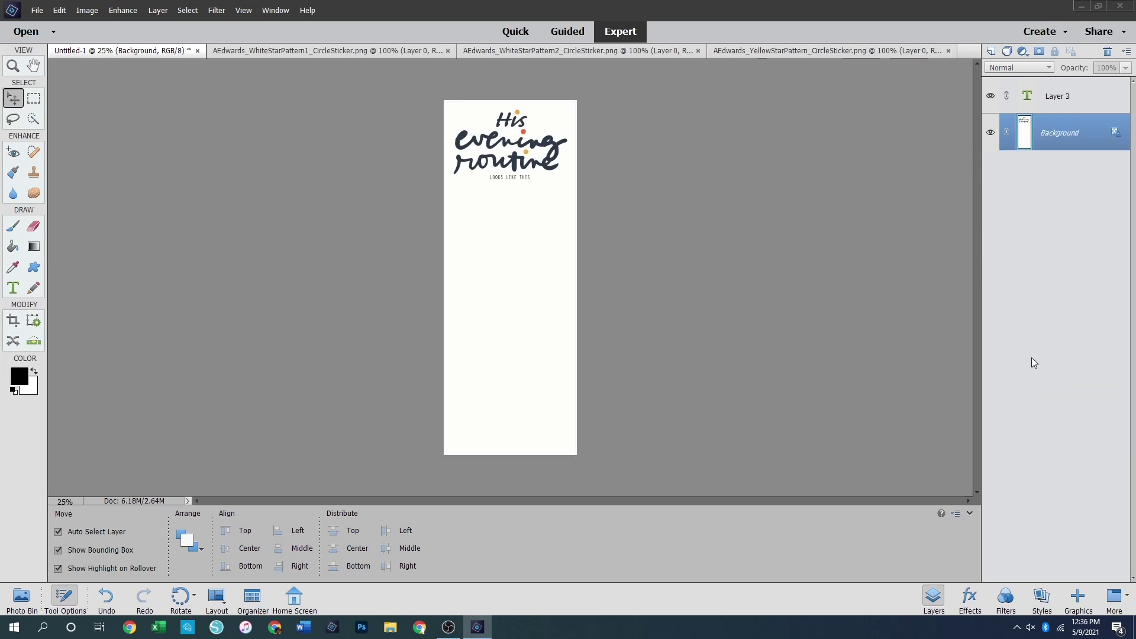
Delete the empty text layer Layer 3 from the card
left_click(1067, 105)
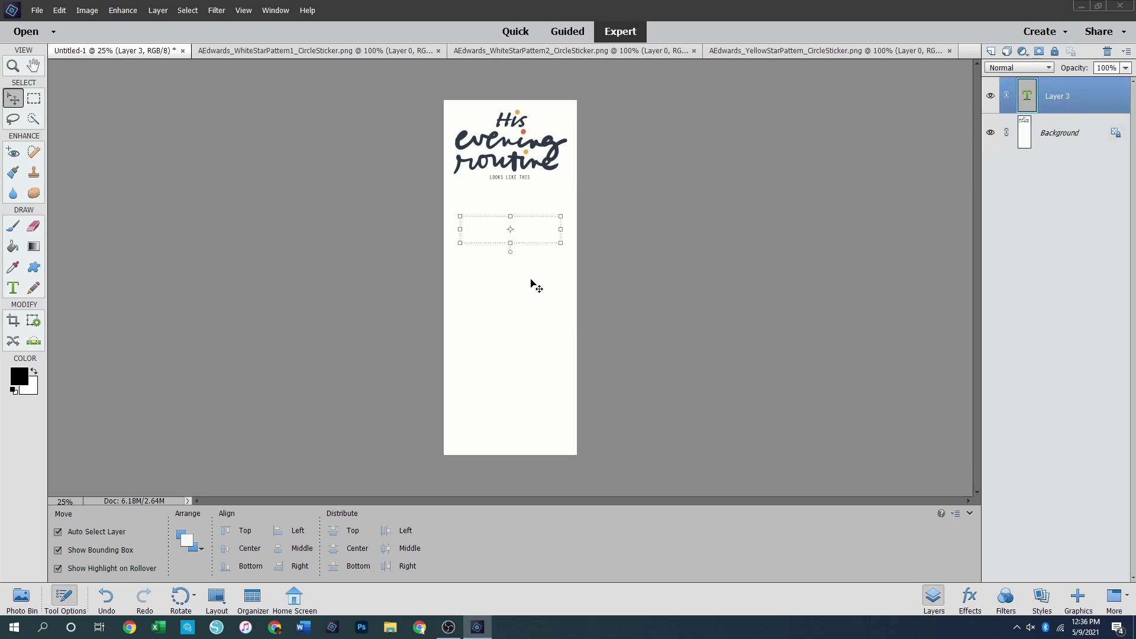
left_click(493, 232)
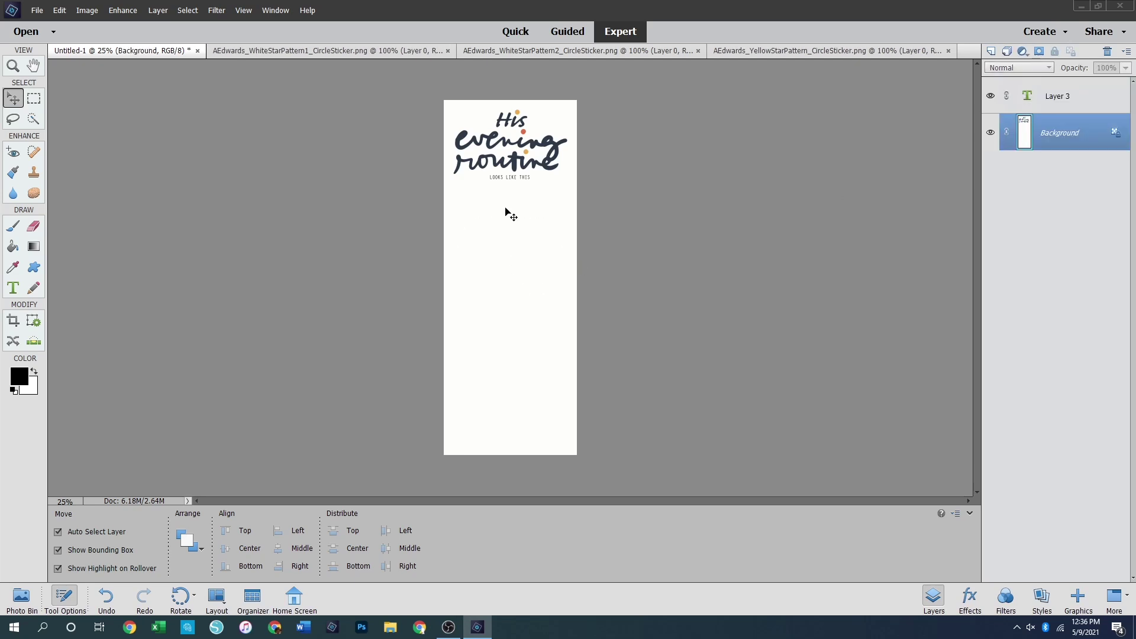
left_click(1078, 103)
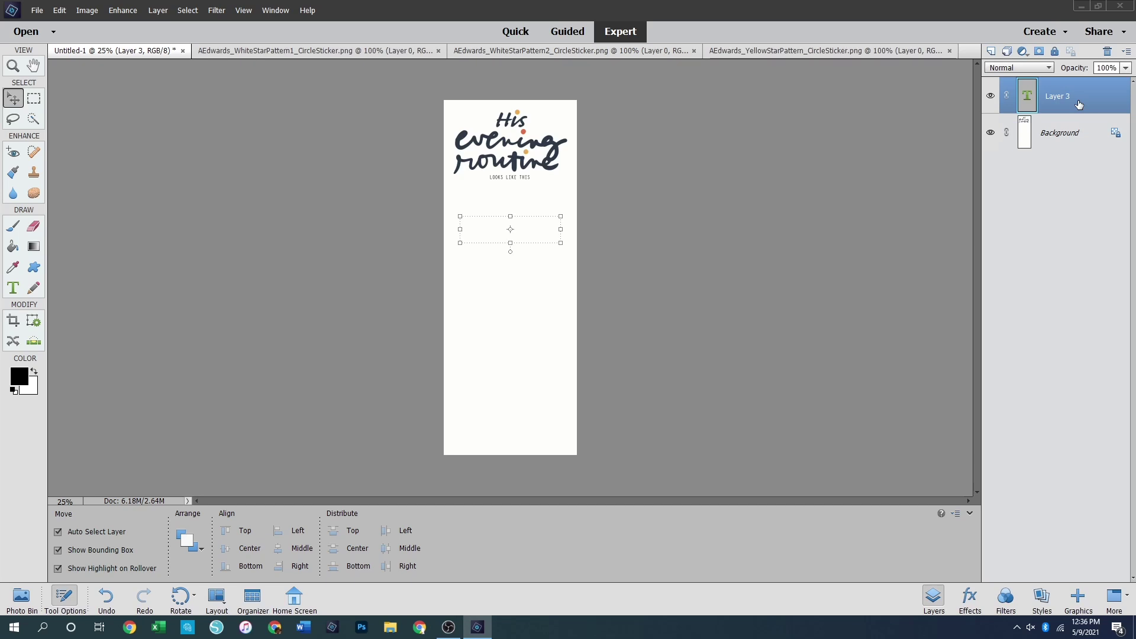
key("Delete")
key("Return")
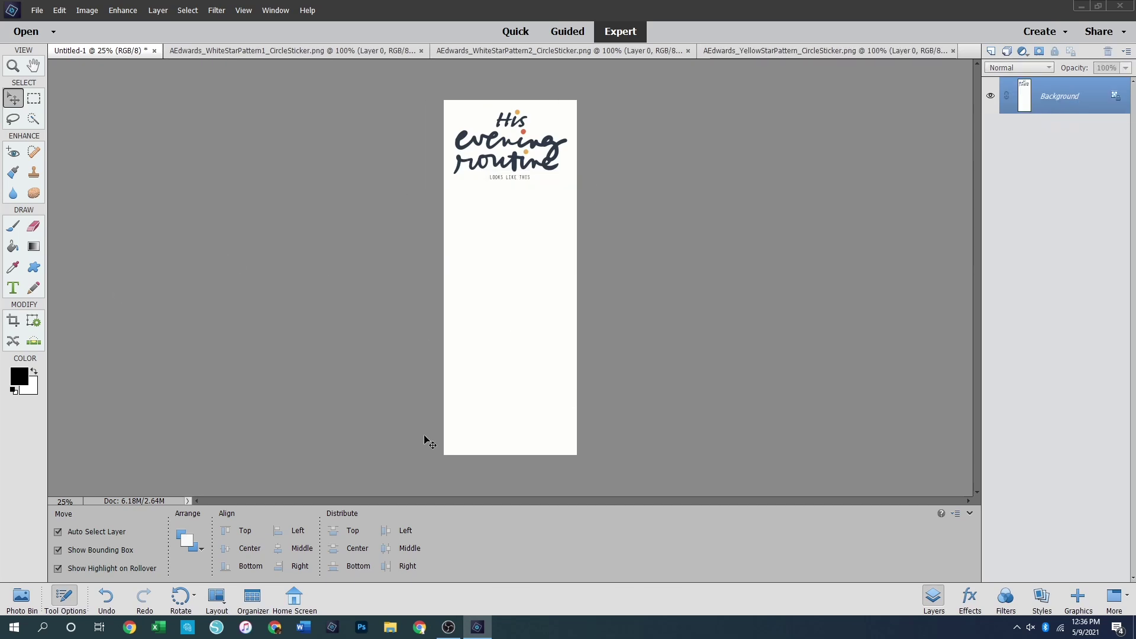
Draw a wide text box below the LOOKS LIKE THIS subtitle and fill it with four lines of repeated TEXT placeholders
left_click(14, 290)
left_click_drag(456, 217, 564, 243)
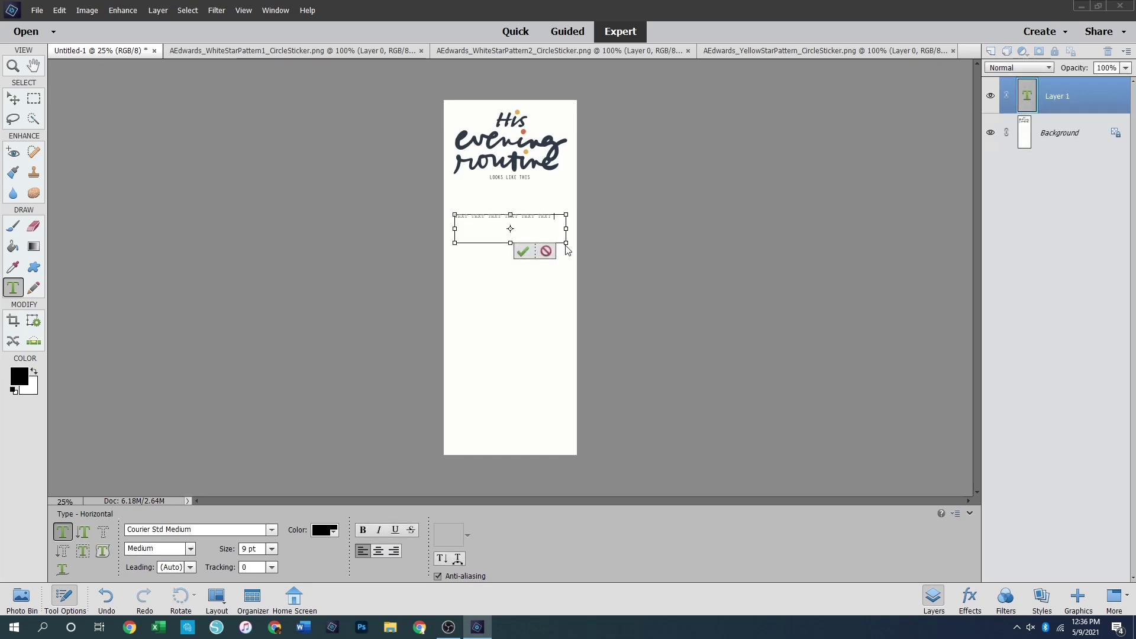
key("ctrl+v")
key("ctrl+v")
key("ctrl+v")
key("ctrl+v")
key("ctrl+v")
key("ctrl+v")
key("ctrl+v")
key("ctrl+v")
key("ctrl+v")
key("ctrl+v")
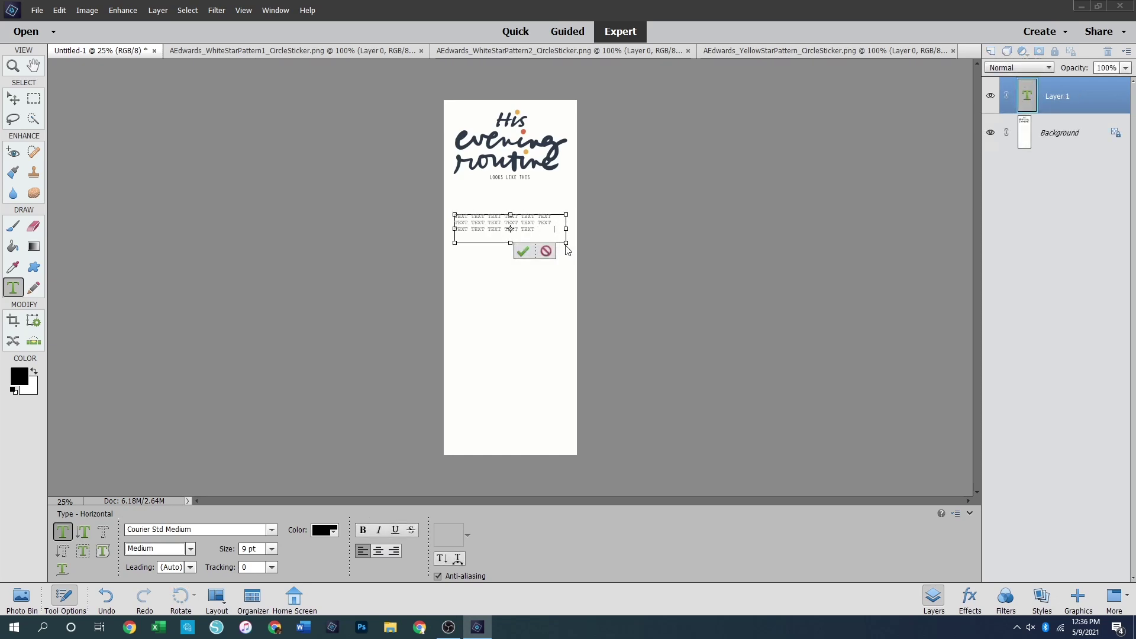
type("TEXT")
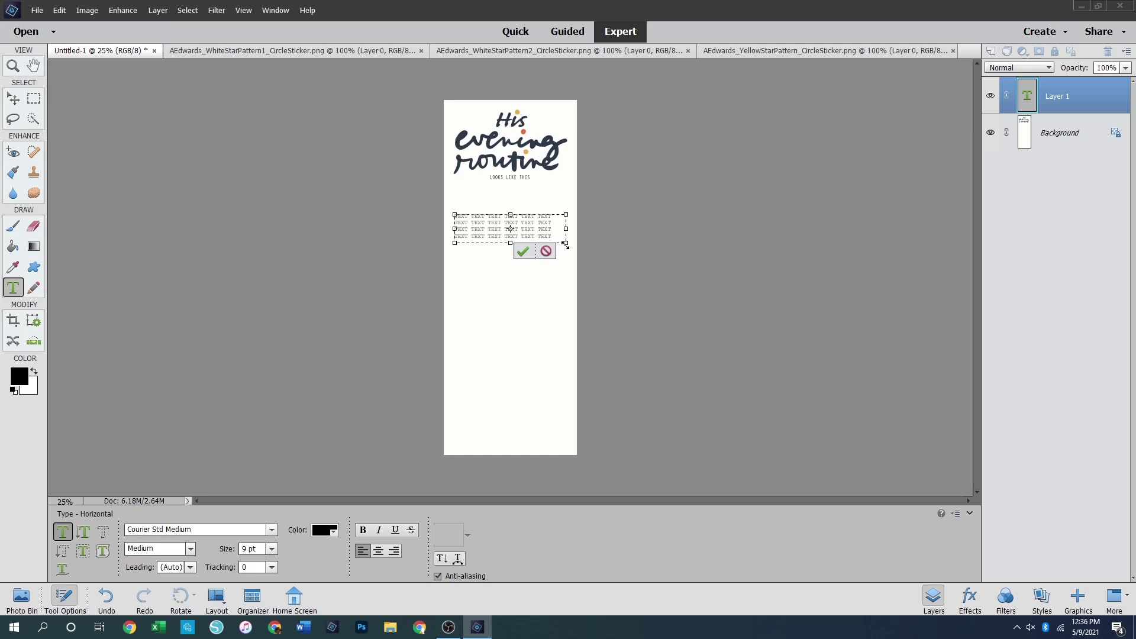
key("ctrl+Return")
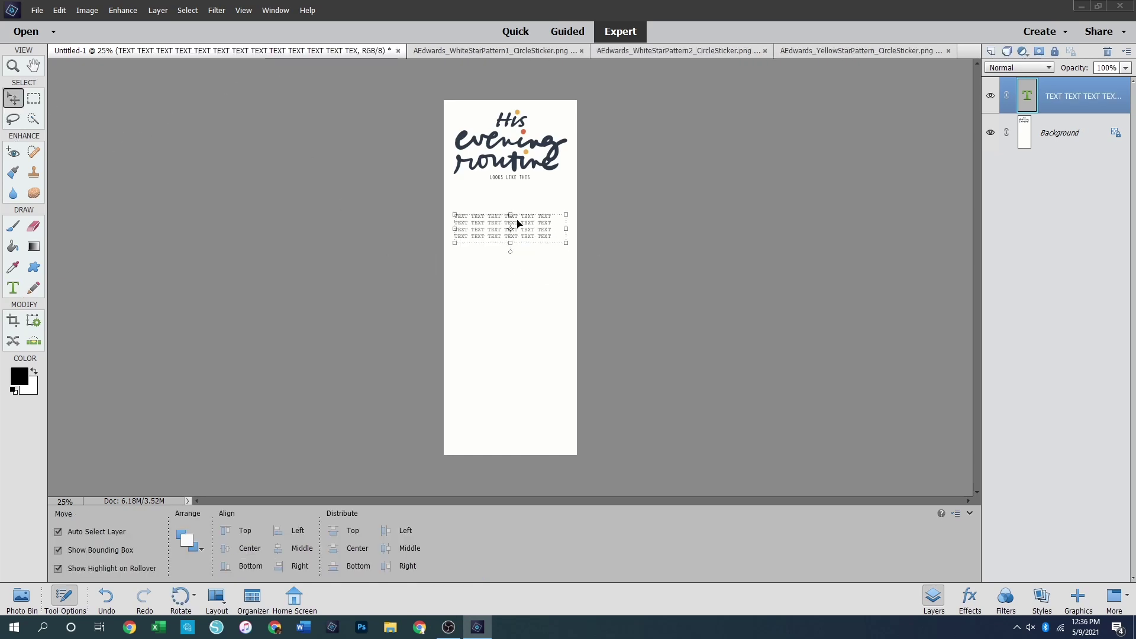
Duplicate the TEXT placeholder layer four times within the card document, keeping the default layer names
right_click(1055, 84)
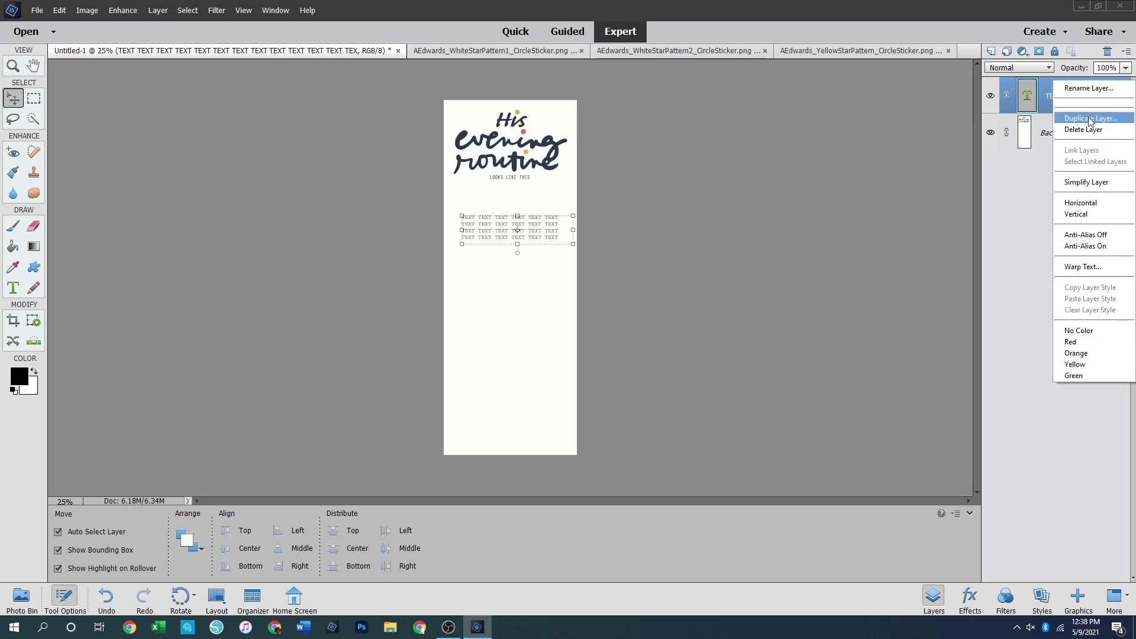
left_click(1090, 119)
key("Return")
right_click(1056, 100)
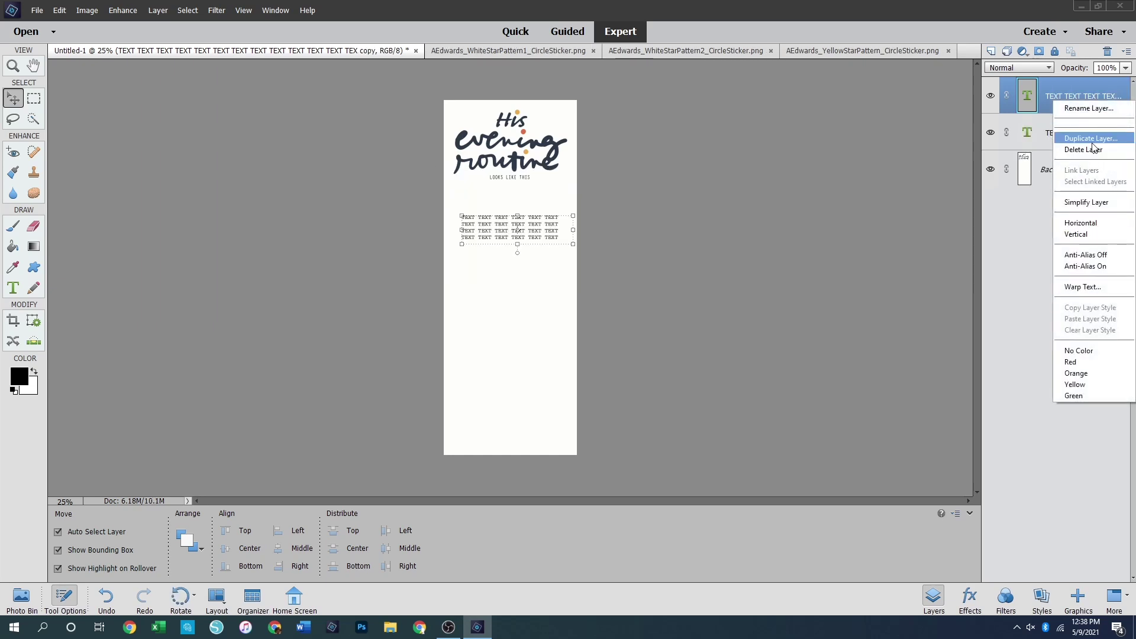
left_click(1092, 142)
key("Return")
right_click(1055, 100)
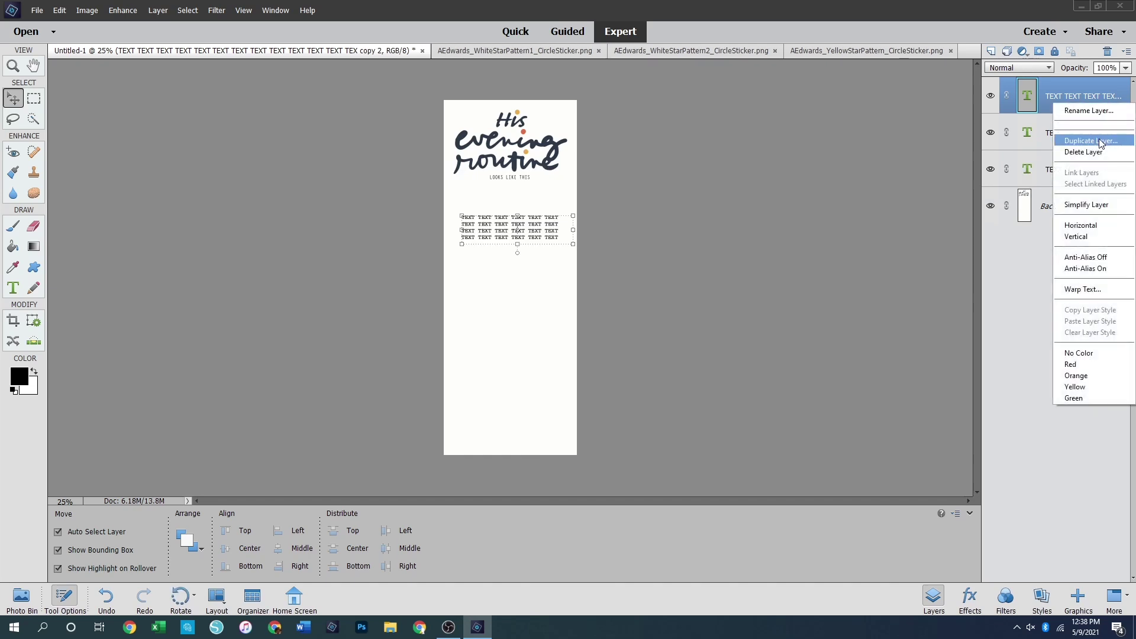
left_click(1099, 138)
key("Return")
right_click(1055, 98)
left_click(1098, 138)
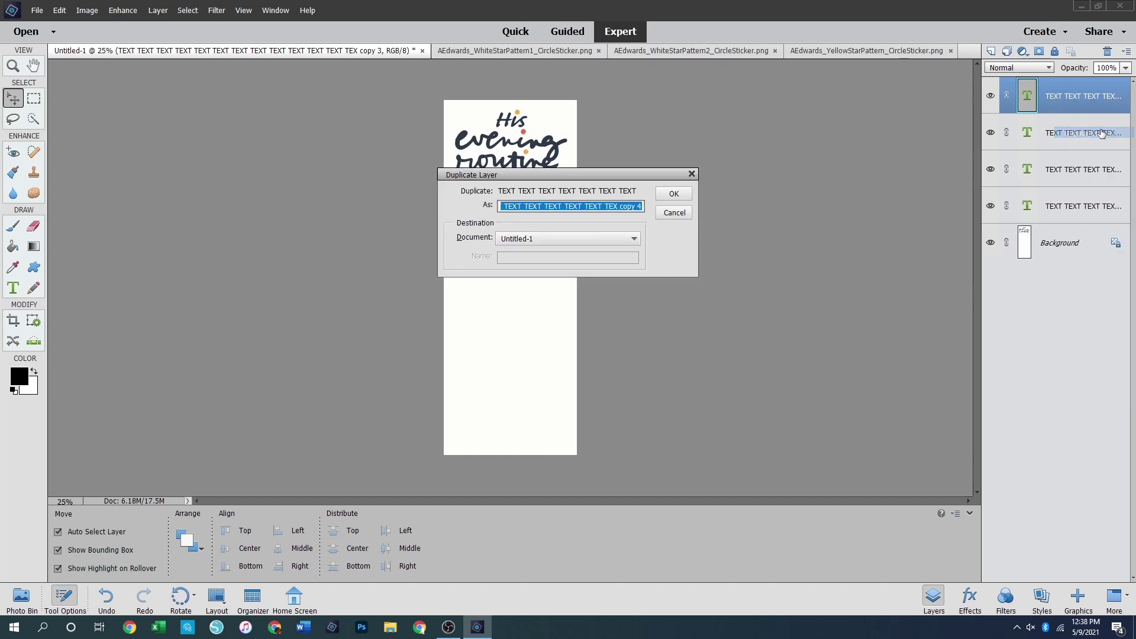
key("Return")
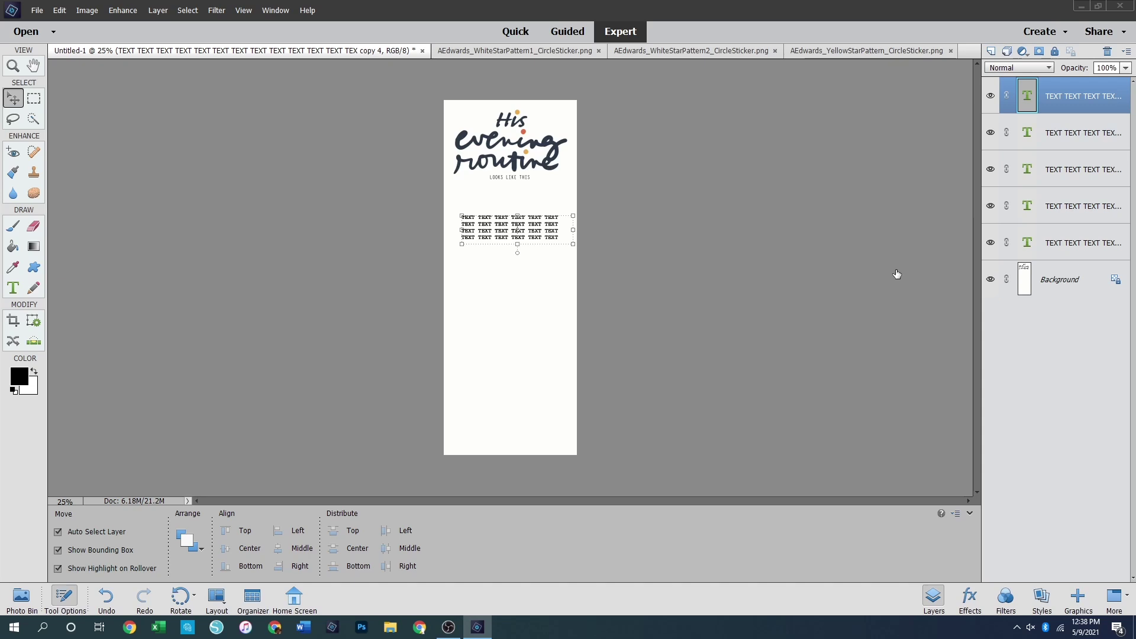
Narrow one of the stacked text boxes slightly and spread the five placeholder blocks down the card in a column
left_click_drag(573, 231, 571, 230)
key("Return")
double_click(544, 234)
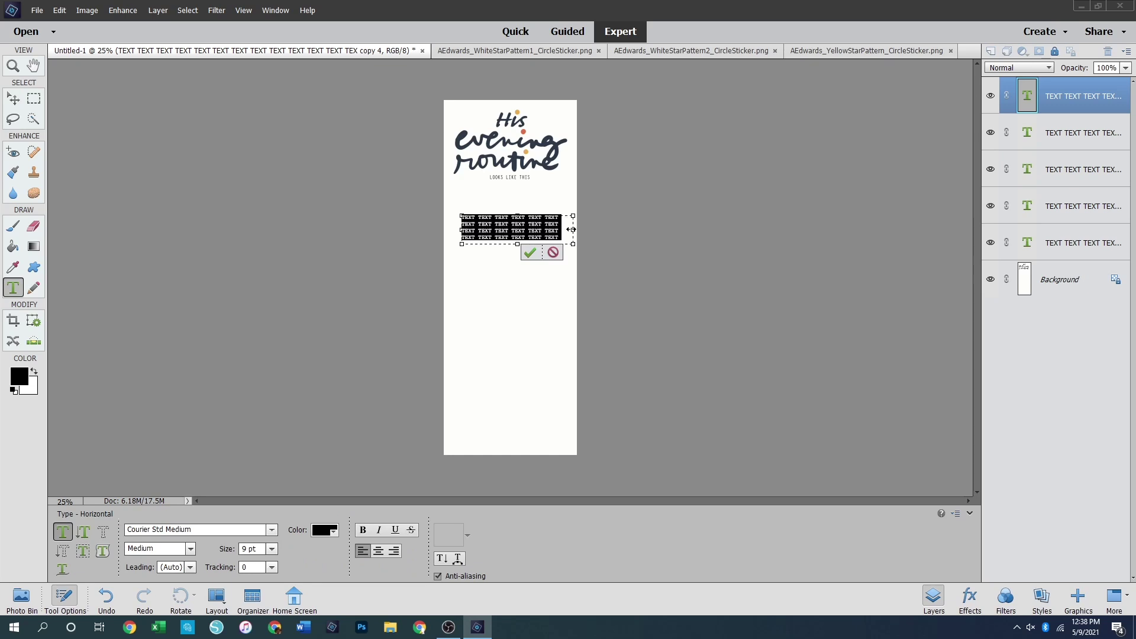
left_click(572, 229)
key("Return")
key("v")
left_click_drag(526, 229, 512, 279)
Select all five text blocks, align their middles and distribute them evenly by their top edges
left_click_drag(500, 192, 527, 501)
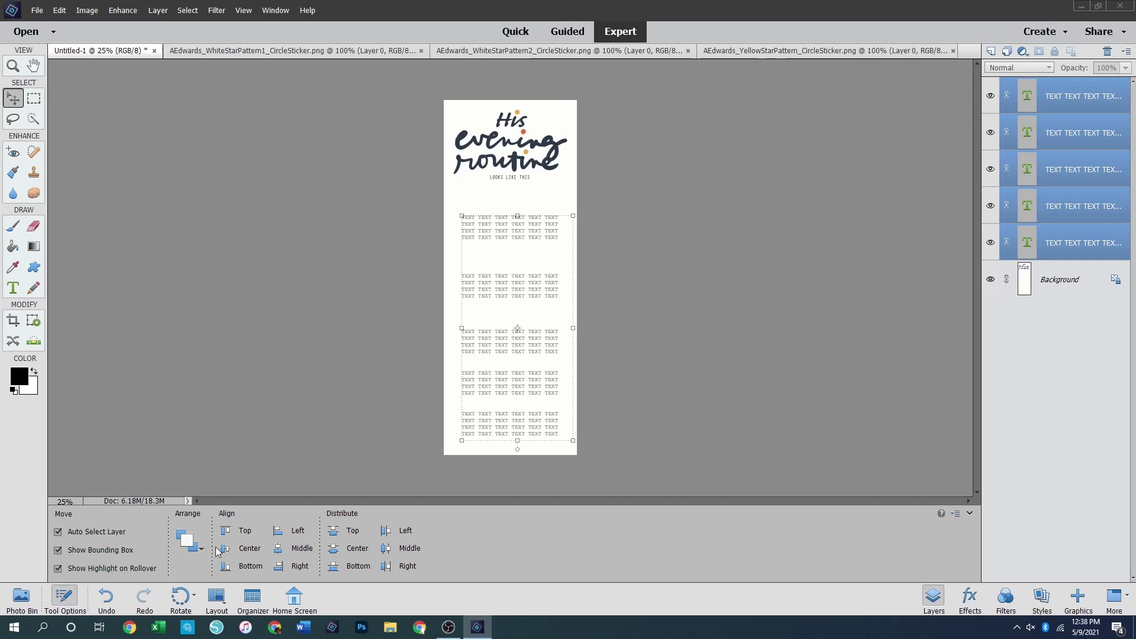
left_click(277, 549)
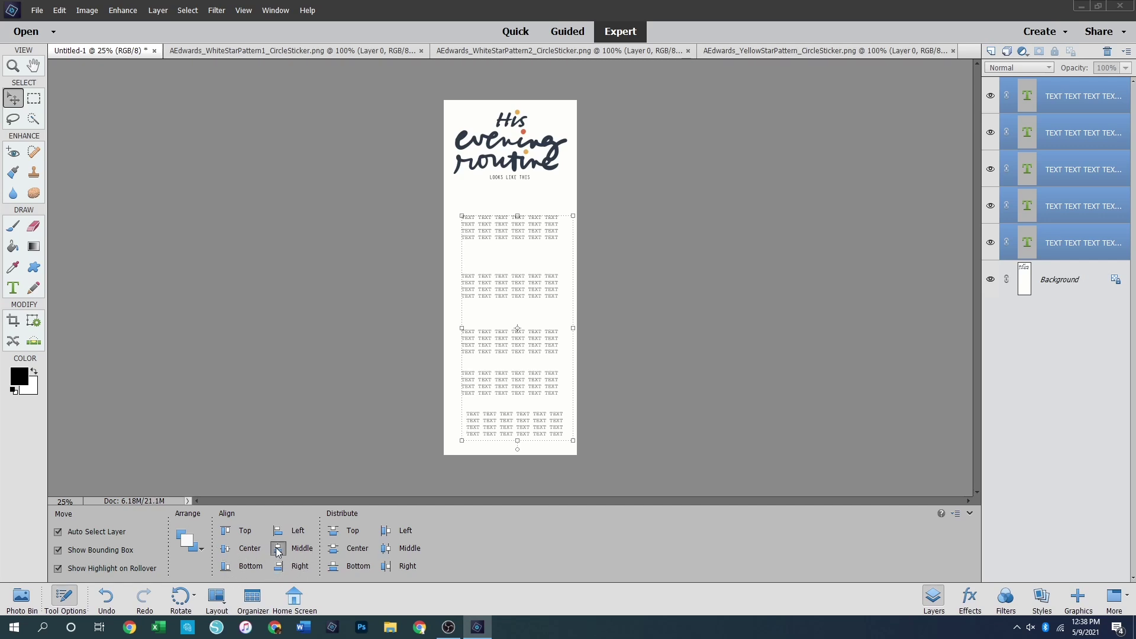
left_click(334, 533)
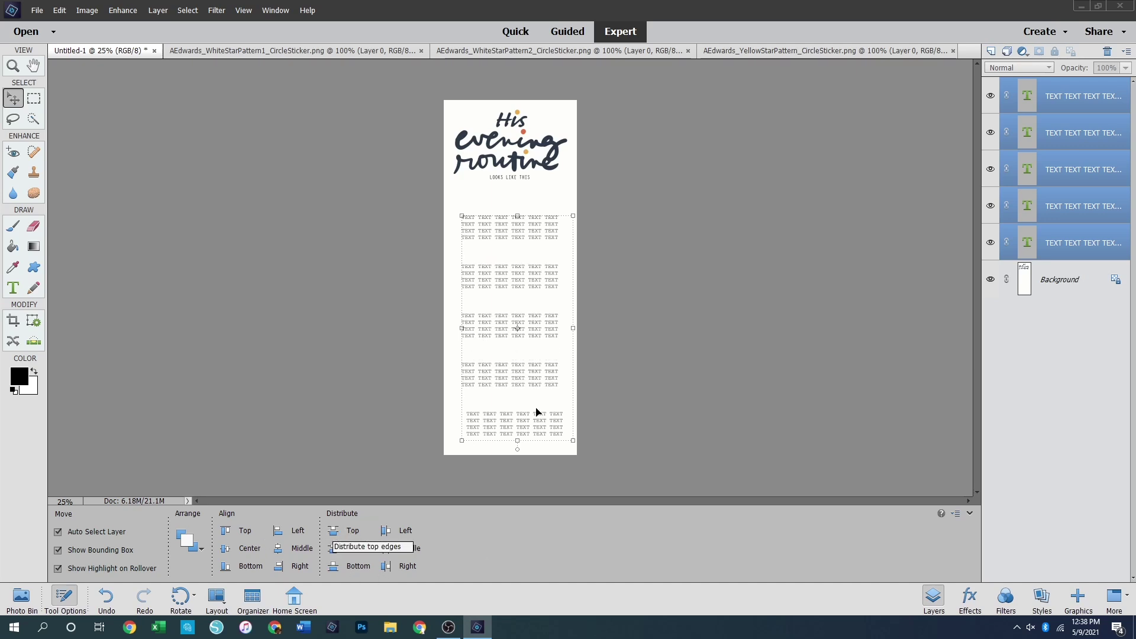
left_click(697, 393)
Nudge the bottom text block to the left, then align the middles of all five text blocks again
left_click_drag(499, 421, 492, 423)
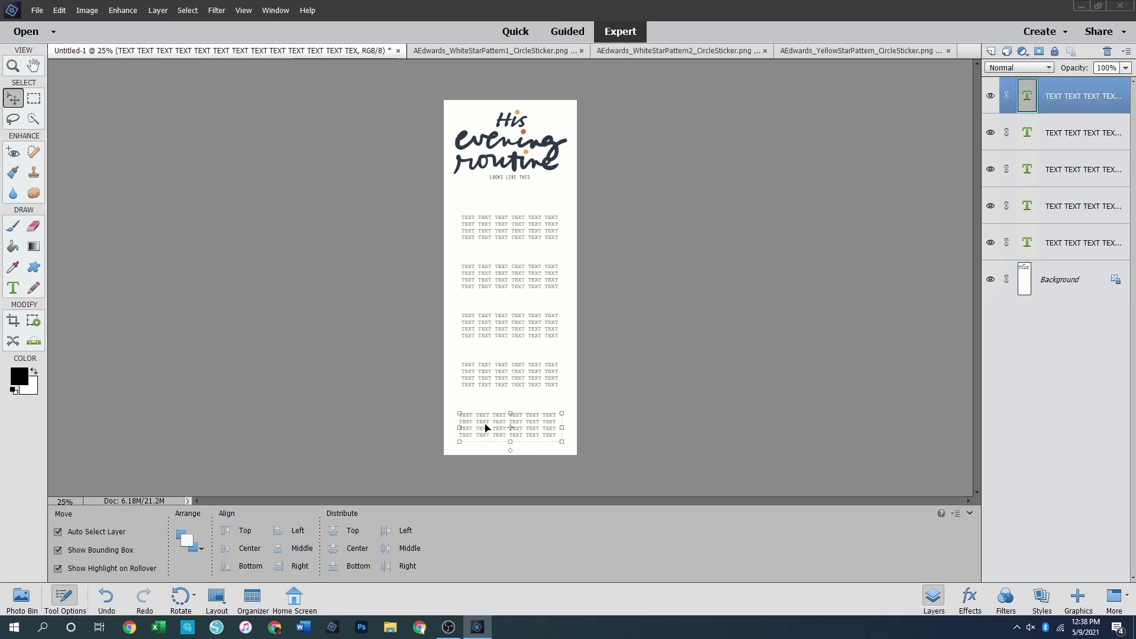
left_click(591, 276)
left_click_drag(499, 197, 519, 516)
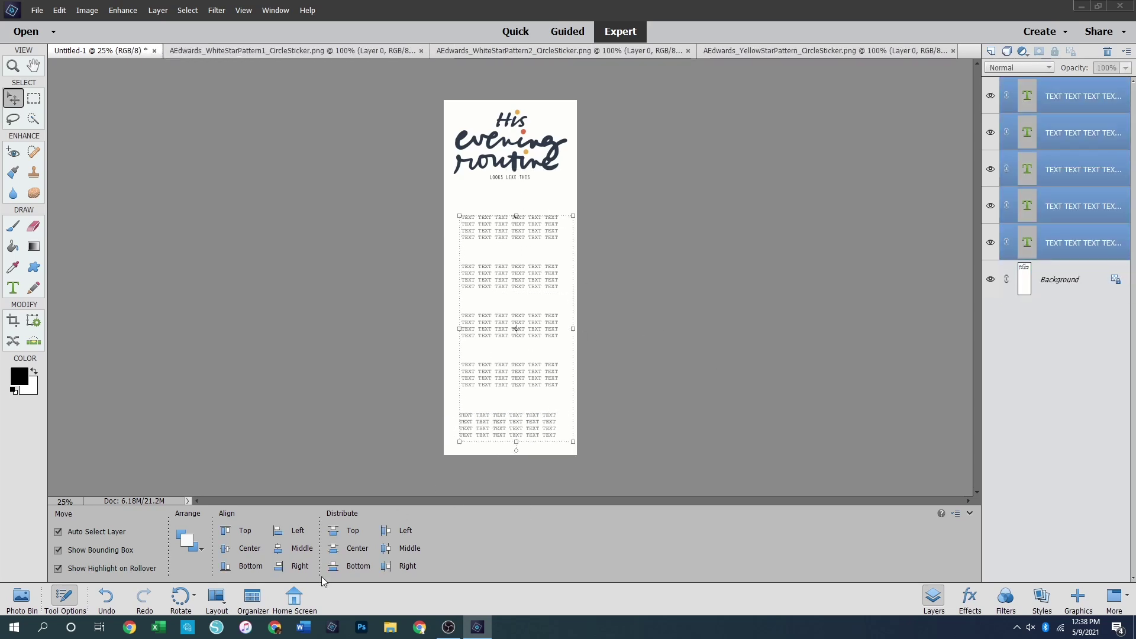
left_click(281, 555)
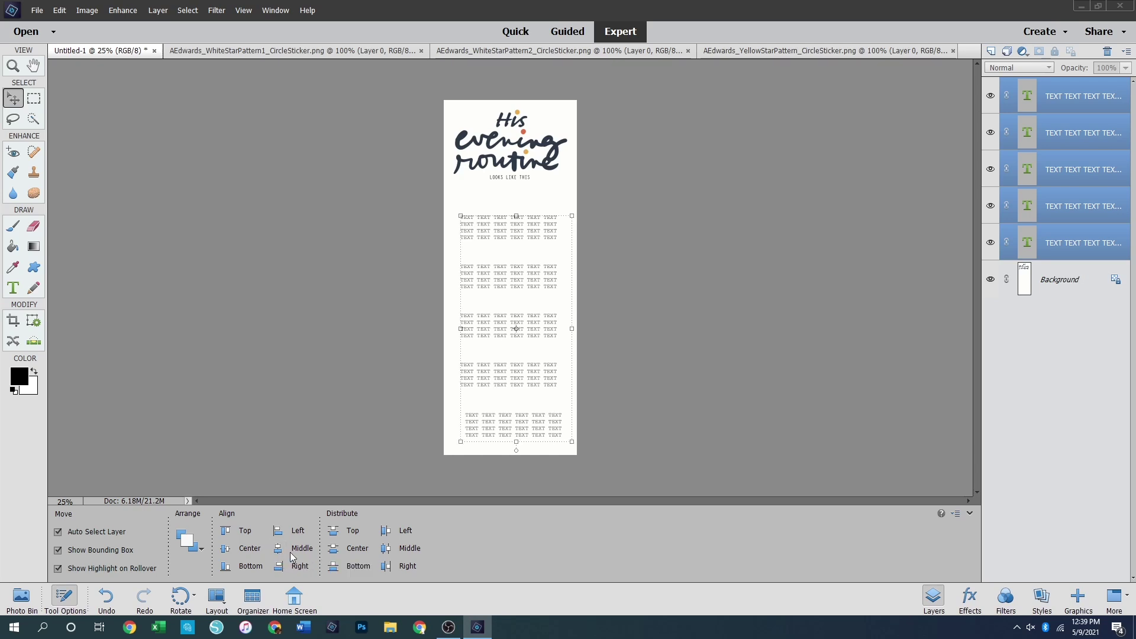
Adjust the bottom text block so its text lines up with the left edge of the four blocks above
left_click(723, 472)
double_click(519, 425)
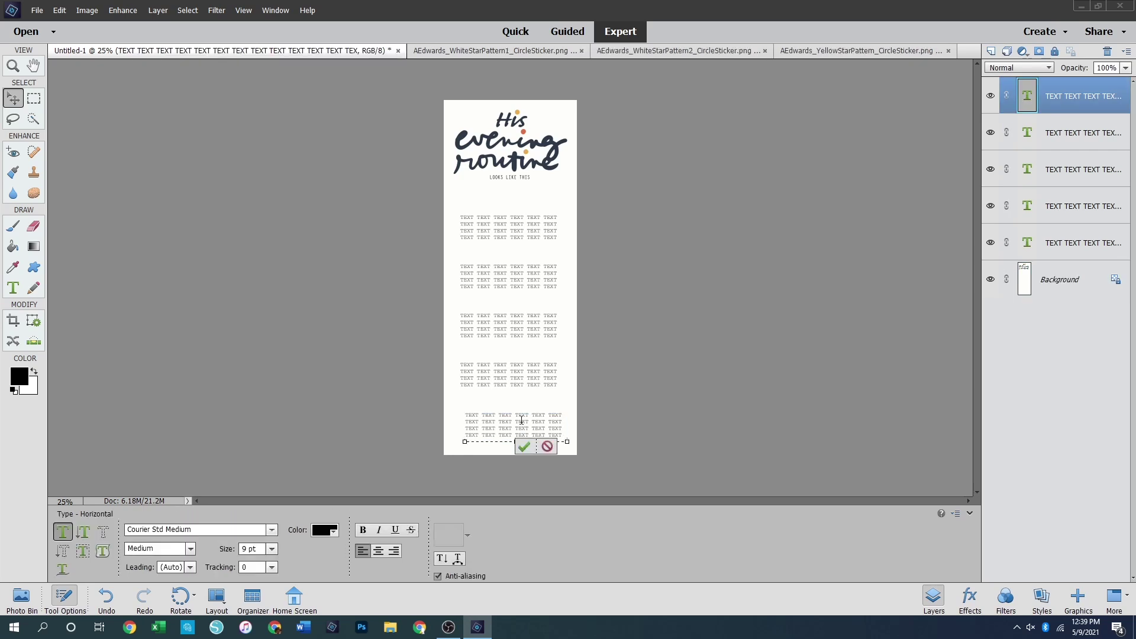
left_click(549, 446)
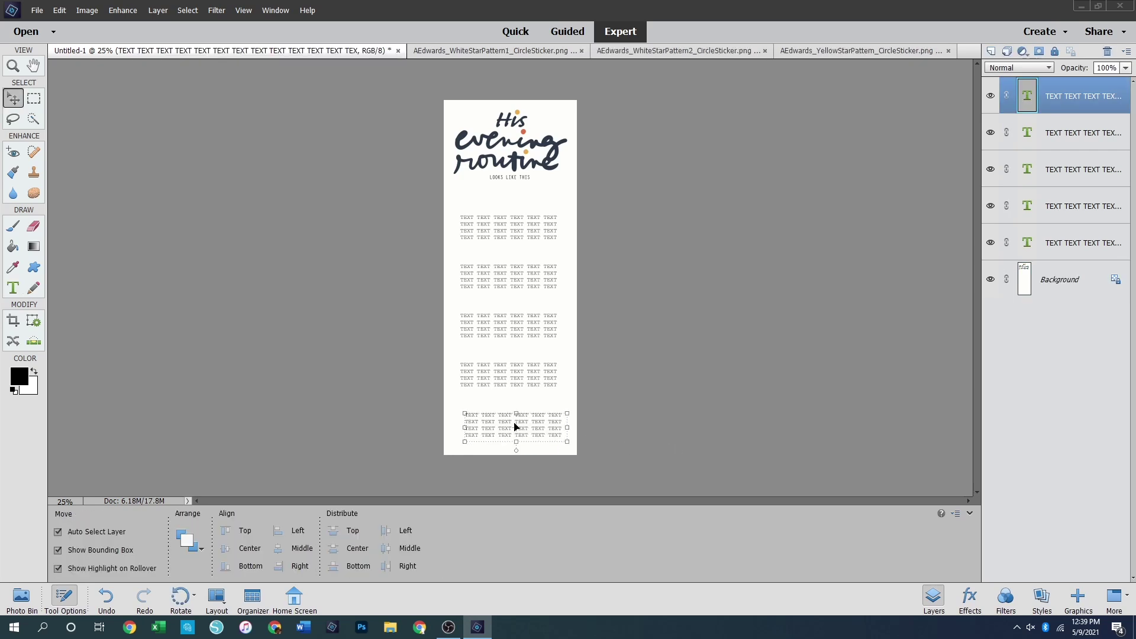
left_click_drag(567, 427, 538, 430)
left_click(552, 462)
left_click(669, 456)
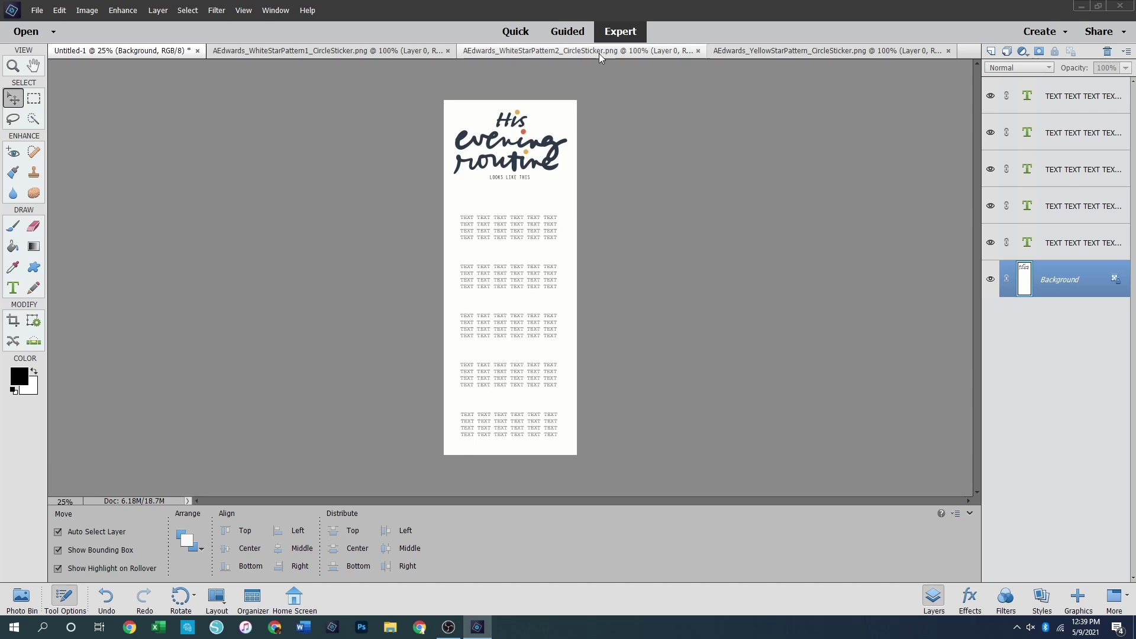
Save the card as a layered Photoshop file named His Routine Card in the 03. His & Hers Routine folder
key("ctrl+shift+s")
type("Hi")
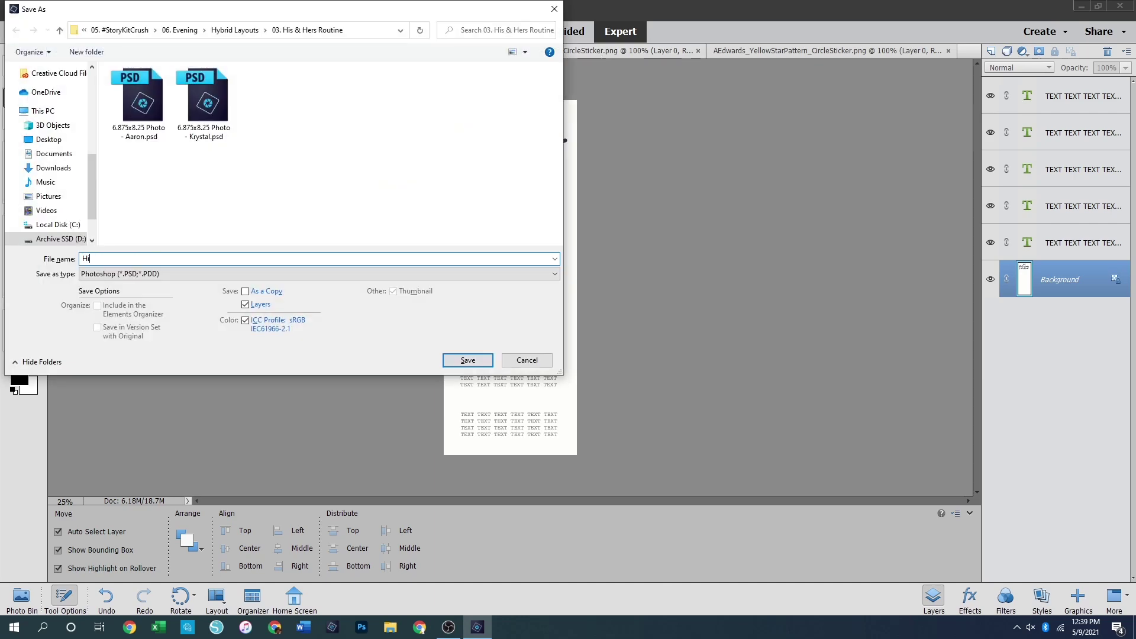
type("s Routine Card")
key("Return")
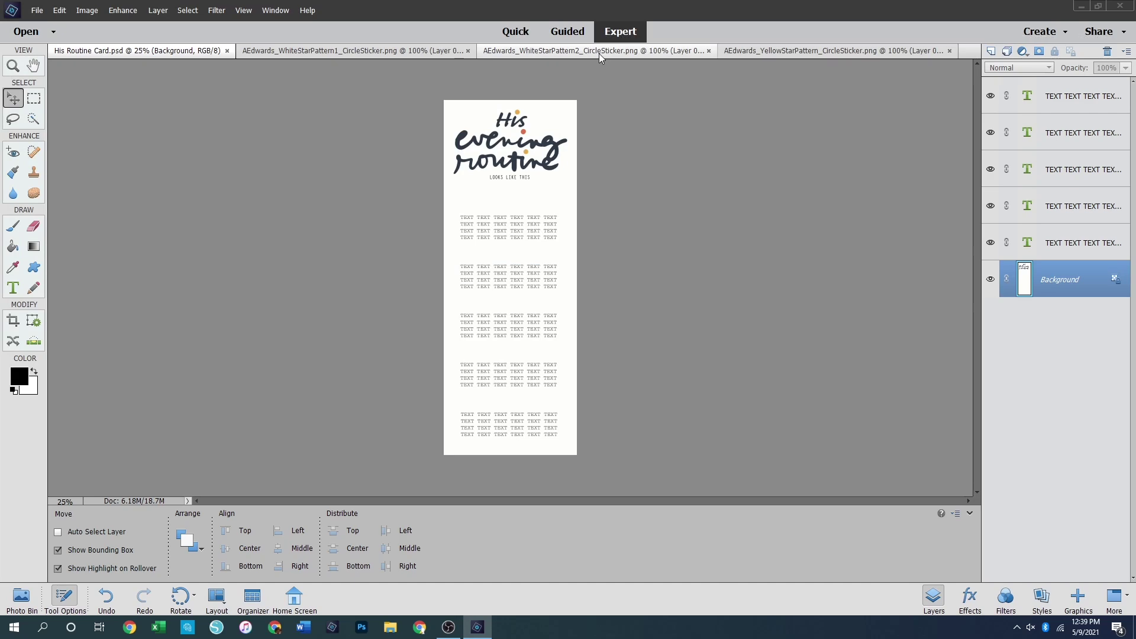
Save a copy of the card as a maximum-quality JPEG named His Routine Card.jpg in the same folder
key("ctrl+shift+s")
key("Tab")
key("j")
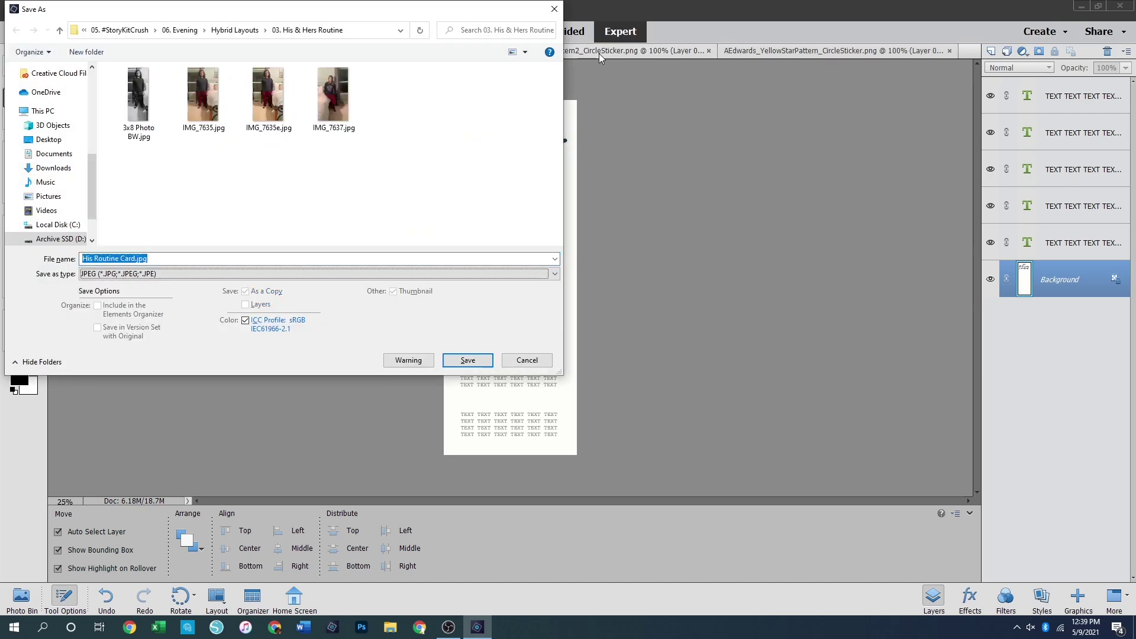
key("Return")
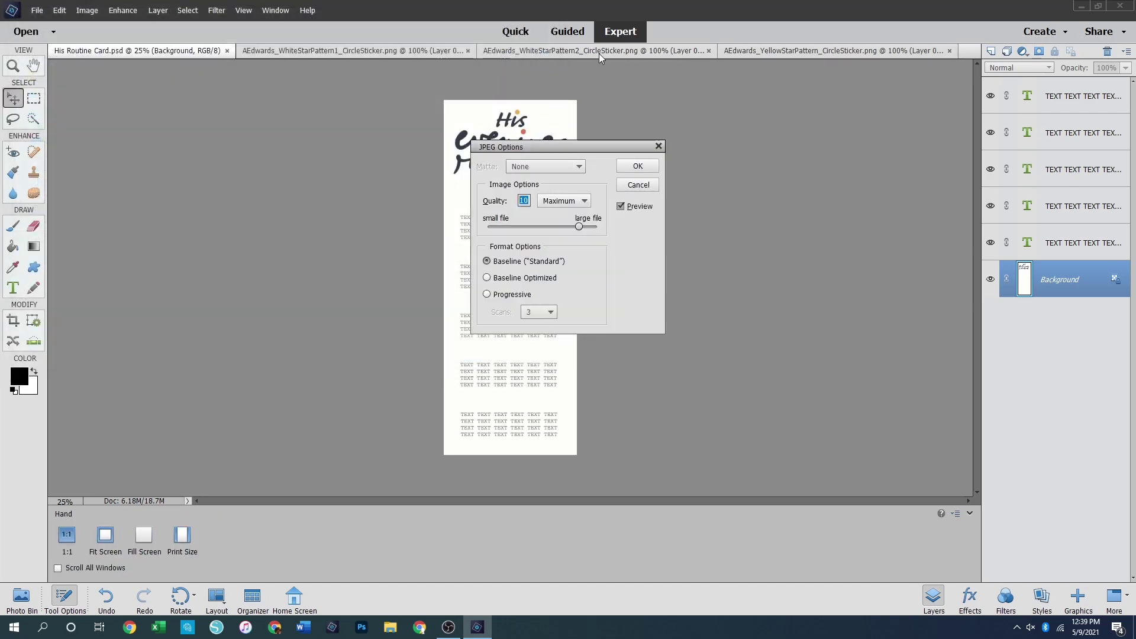
key("Return")
Close the open star-pattern circle sticker files and the His Routine Card document
left_click(468, 50)
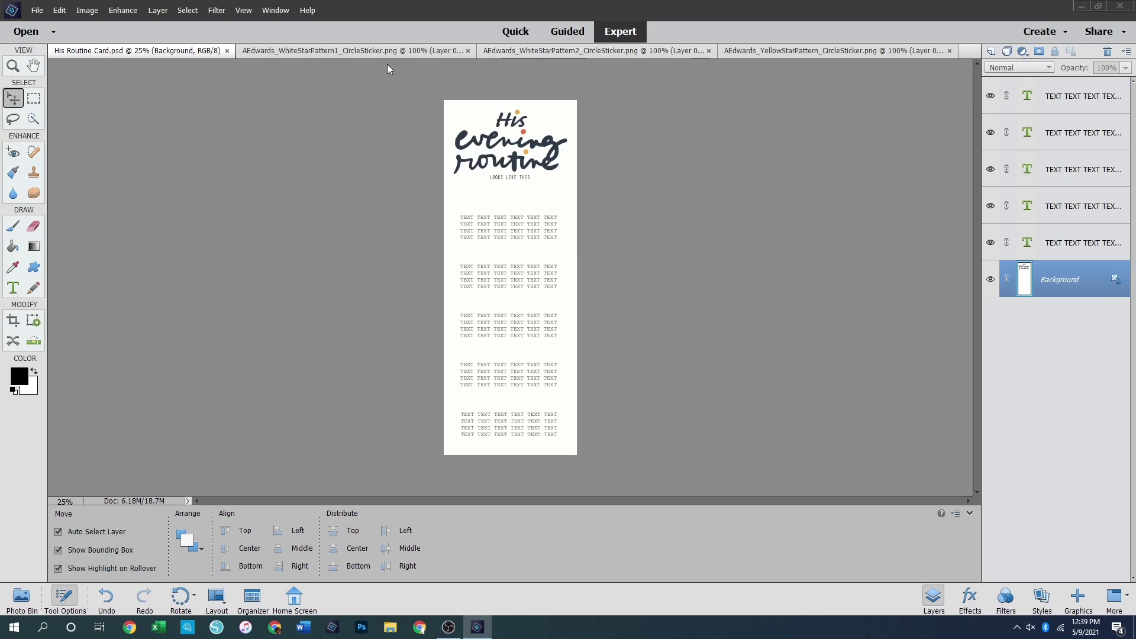
left_click(498, 51)
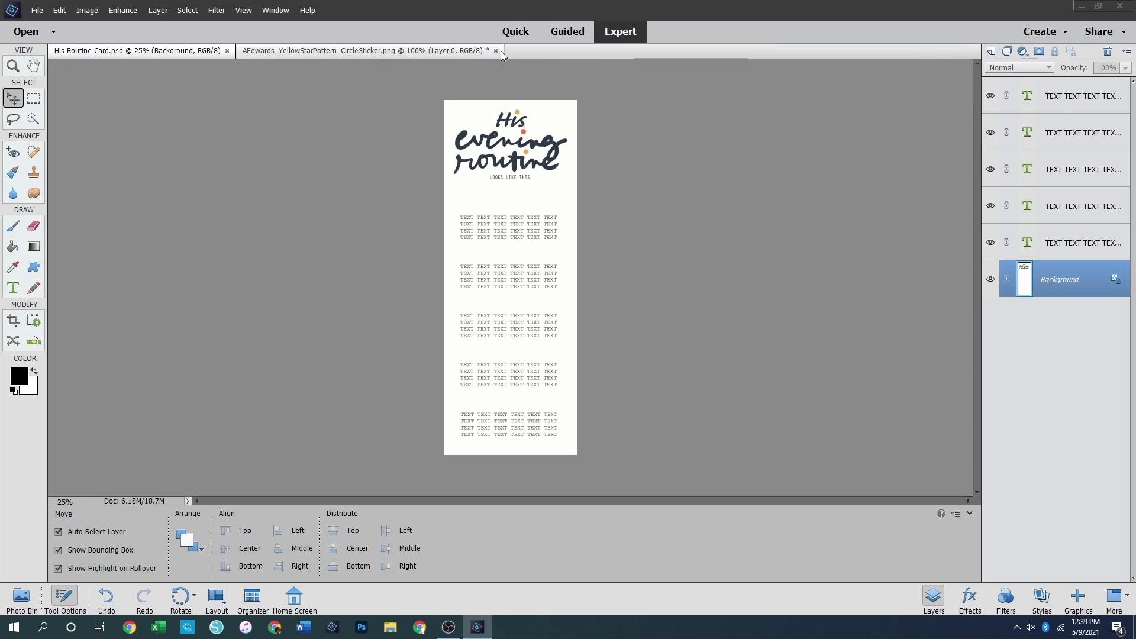
left_click(228, 50)
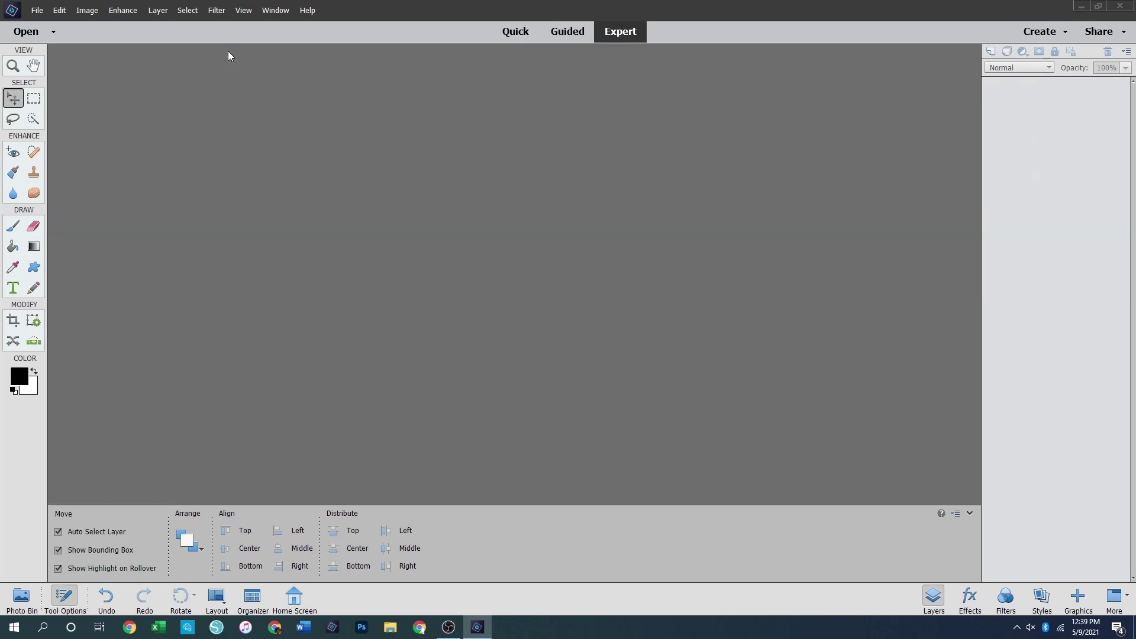
Create a new blank document 6 inches wide and 8 inches high at 300 pixels/inch with a white background
key("ctrl+n")
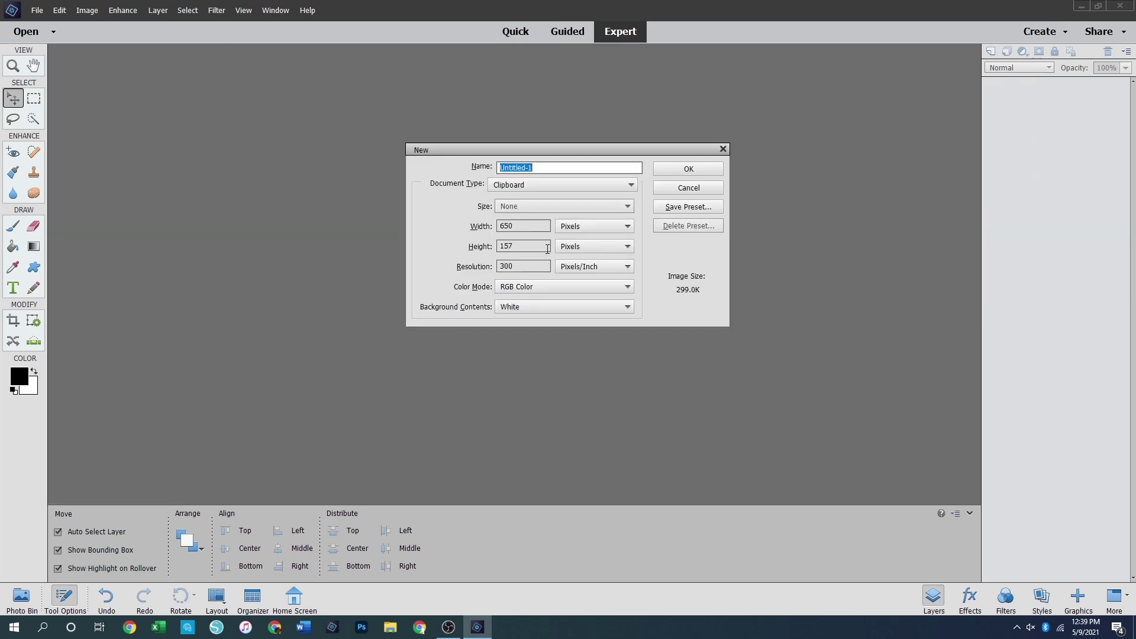
left_click(591, 228)
left_click(582, 245)
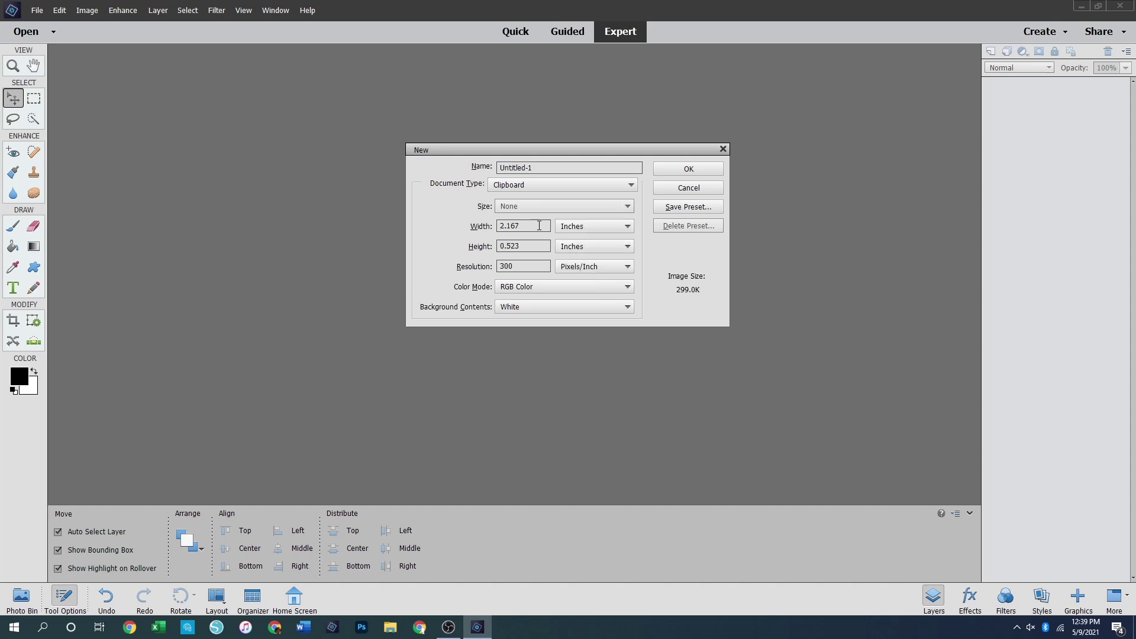
double_click(527, 223)
type("6")
key("Tab")
key("Tab")
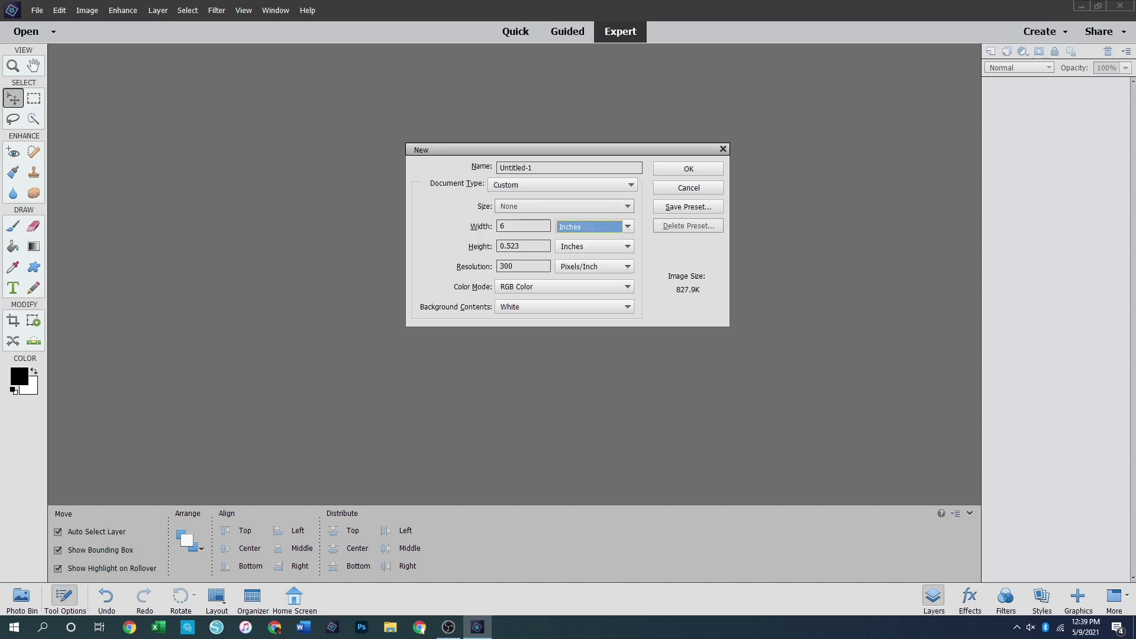
type("8")
key("Return")
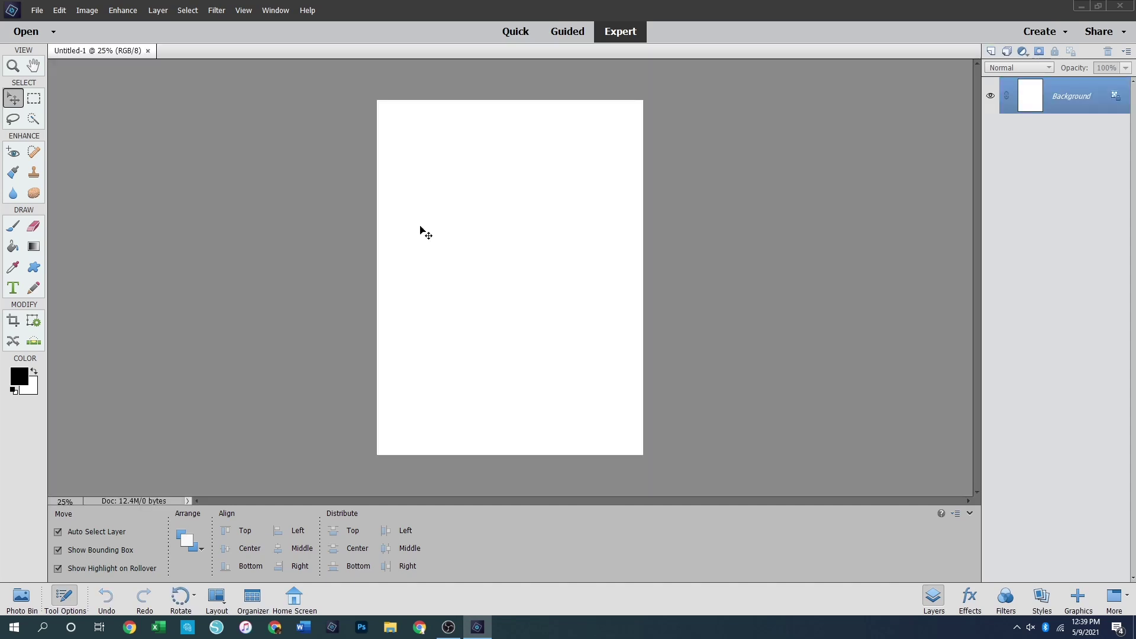
Open 3x8 Photo BW.jpg and His Routine Card.jpg together from the 03. His & Hers Routine folder
key("ctrl+o")
left_click(144, 99)
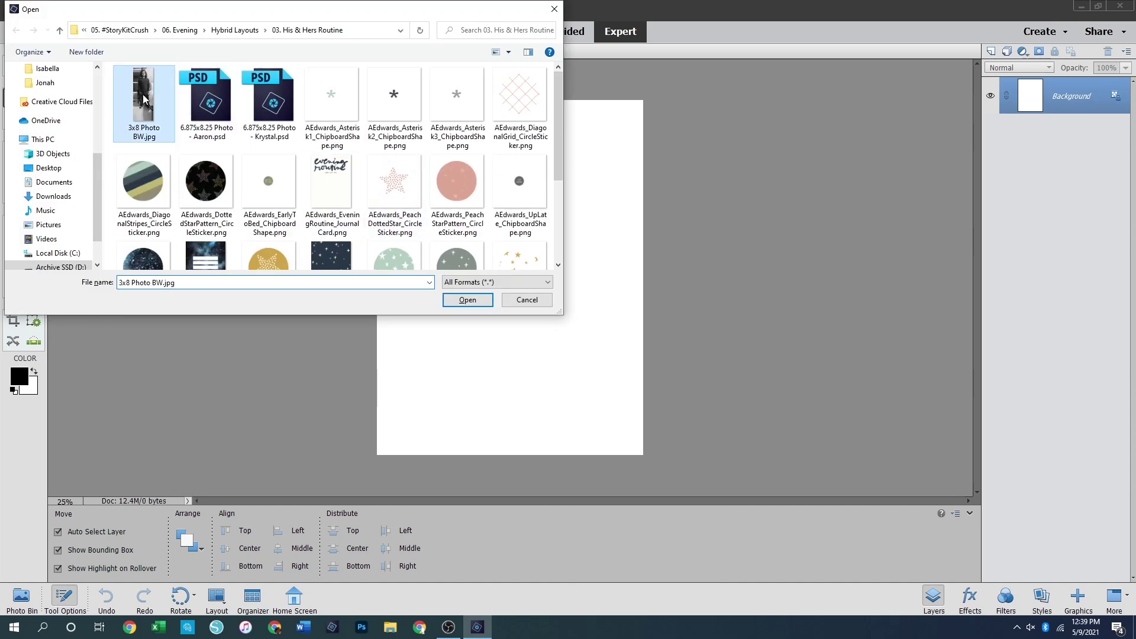
scroll(435, 180, "down", 3)
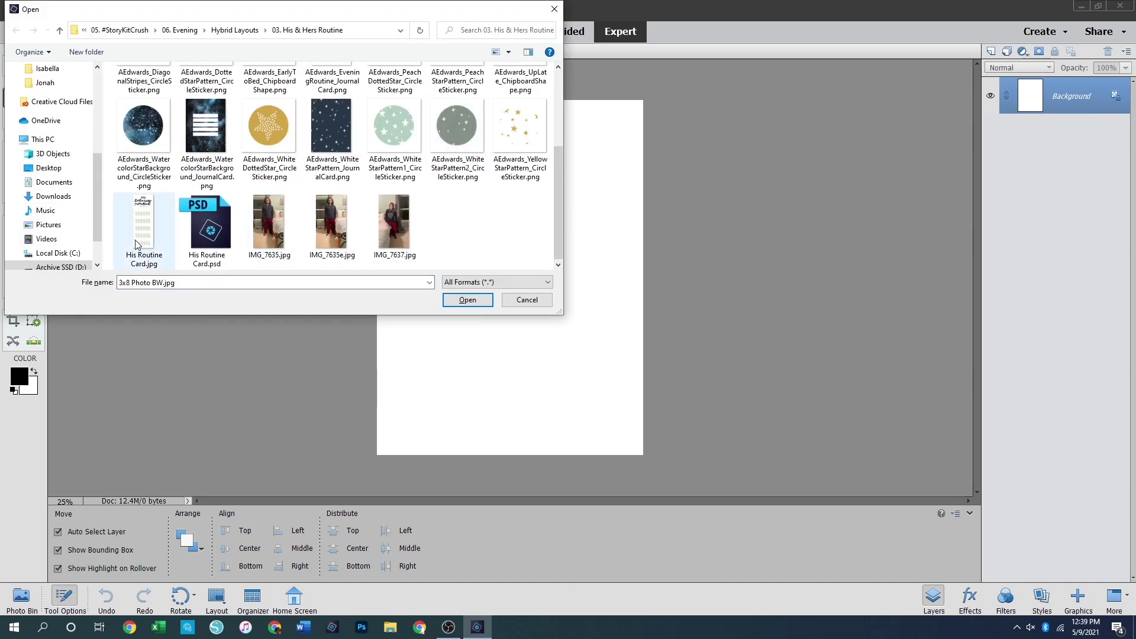
left_click(144, 228, "ctrl")
key("Return")
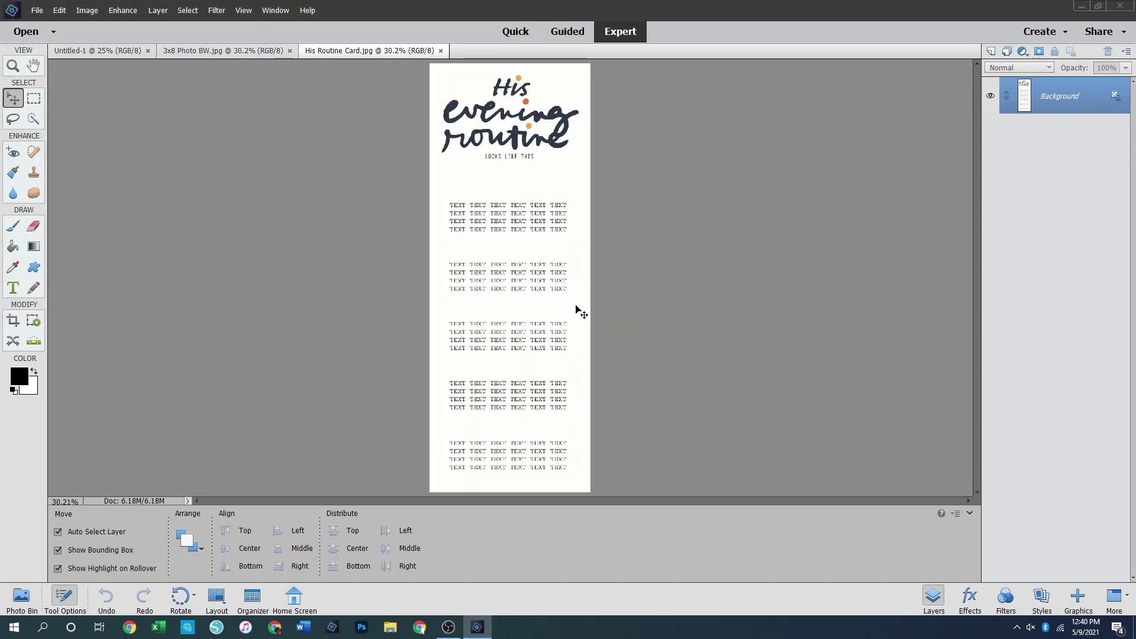
Copy the entire black-and-white photo into the blank 6 x 8 in document, filling its right half
left_click(213, 52)
left_click(111, 49)
left_click(229, 52)
key("ctrl+a")
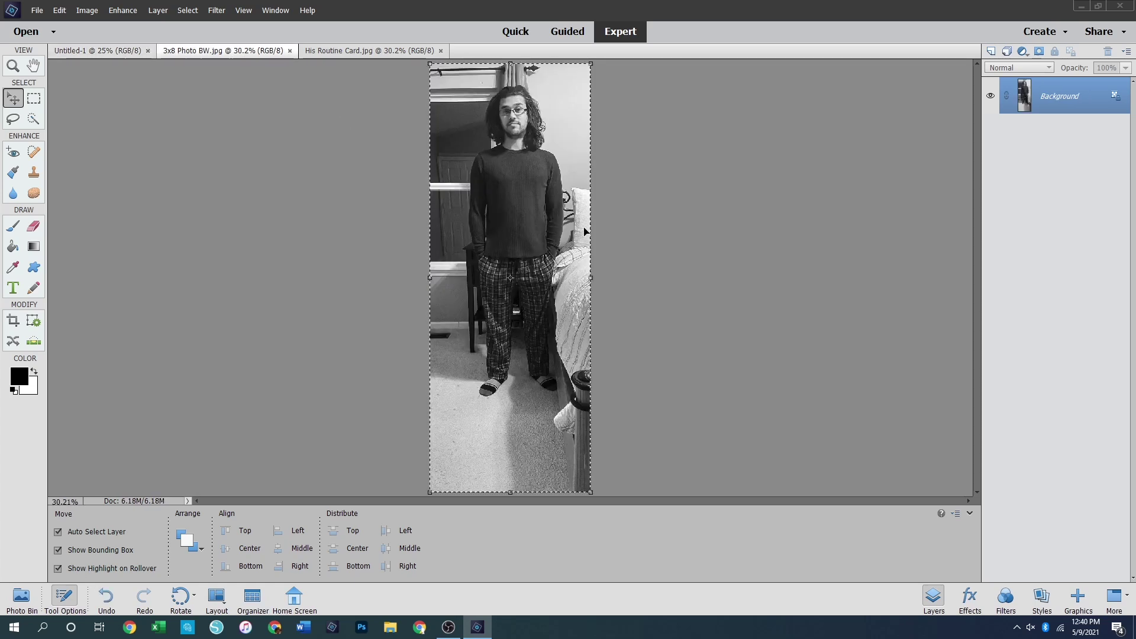
left_click_drag(76, 54, 572, 231)
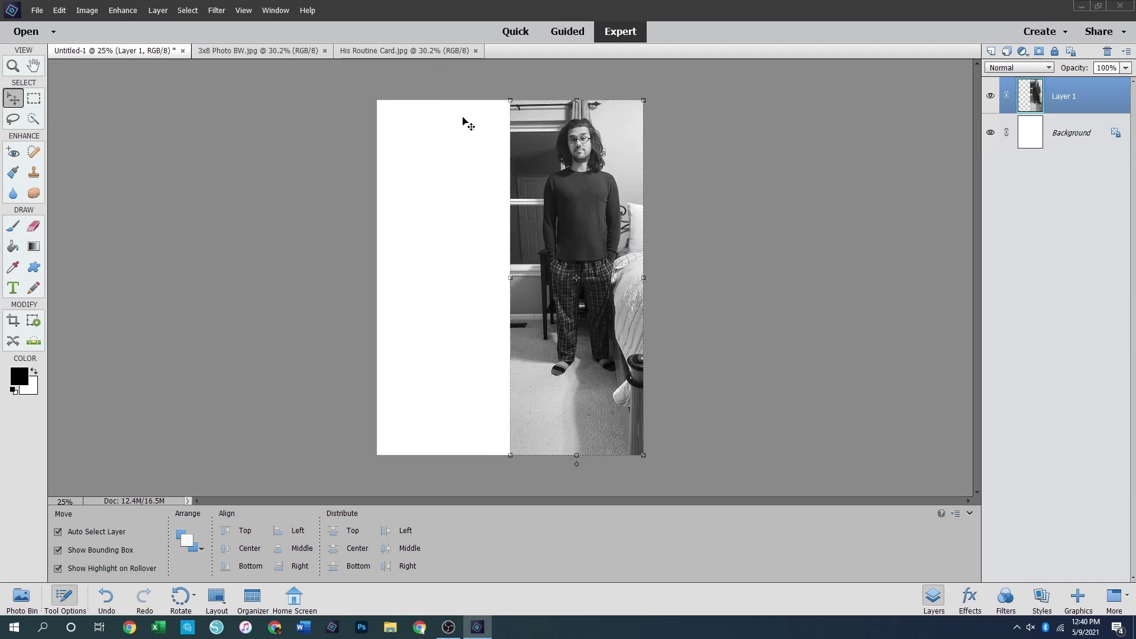
Copy the His Routine Card image into the 6 x 8 in document and position it over the left half beside the photo
left_click(397, 52)
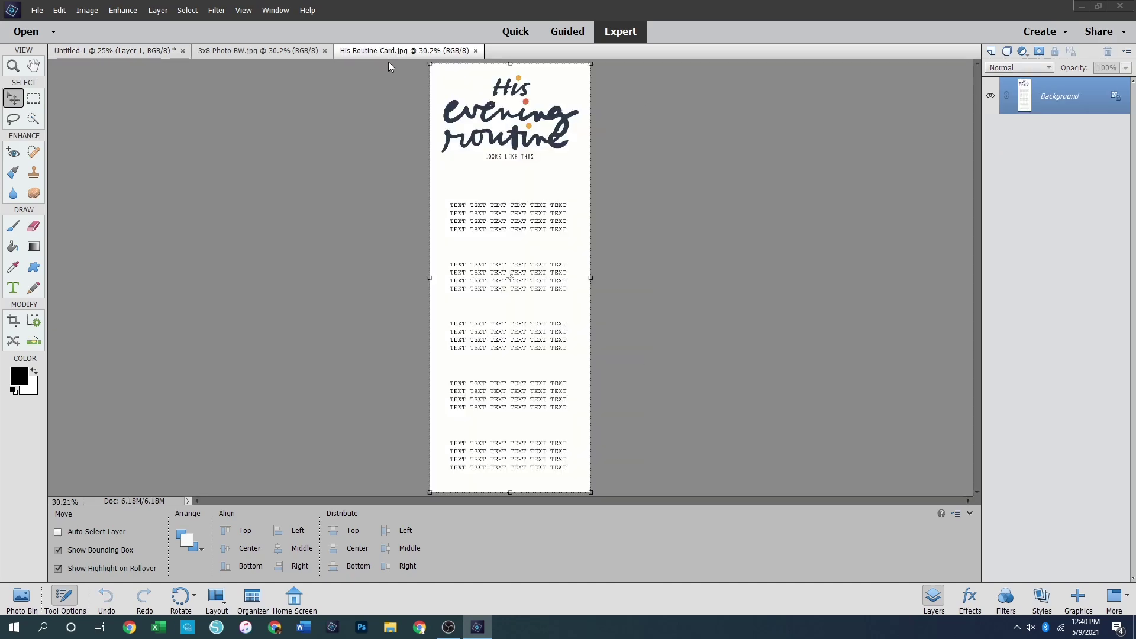
left_click(123, 56)
key("ctrl+v")
left_click_drag(430, 256, 423, 257)
left_click(761, 271)
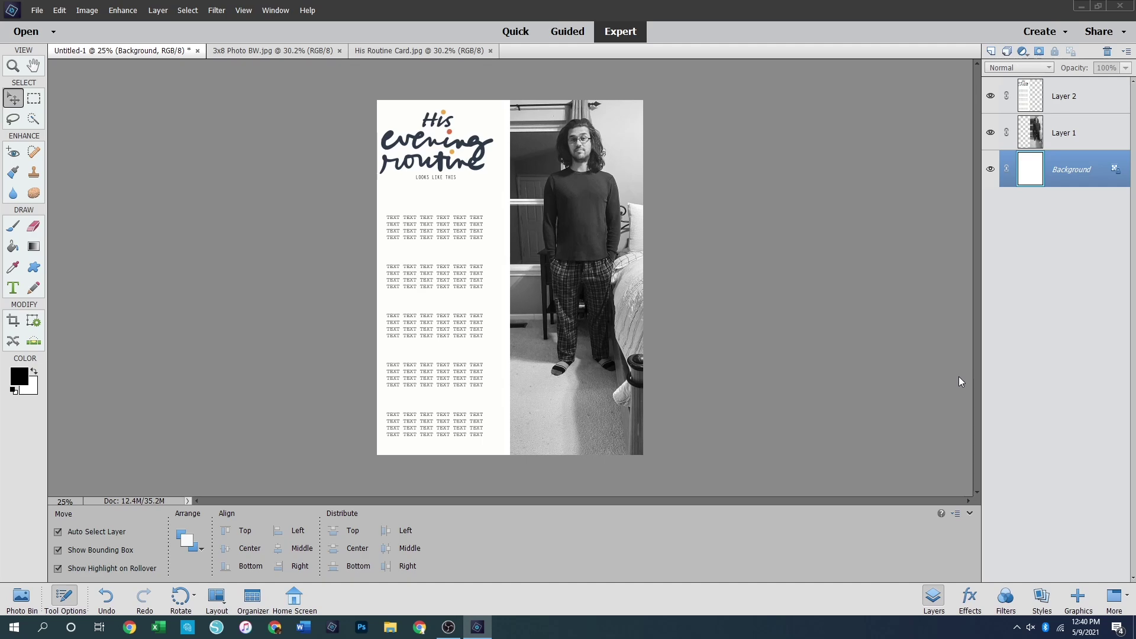
left_click_drag(459, 325, 467, 322)
left_click(824, 368)
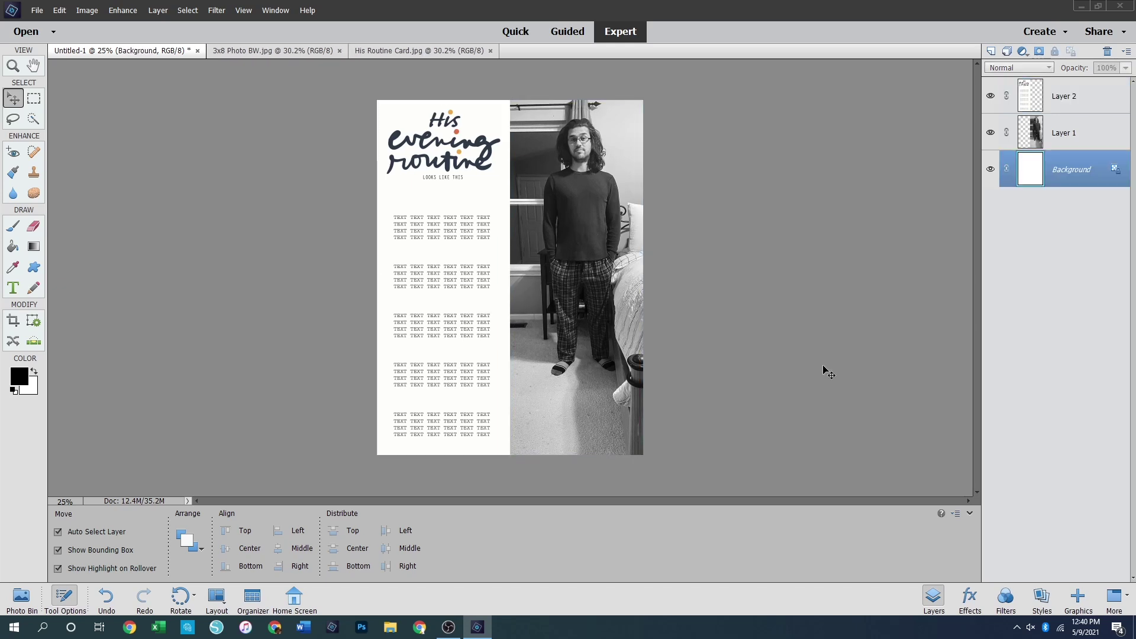
Browse the 03. His & Hers Routine folder and open AEdwards_Asterisk1_ChipboardShape.png
key("ctrl+o")
scroll(421, 191, "down", 2)
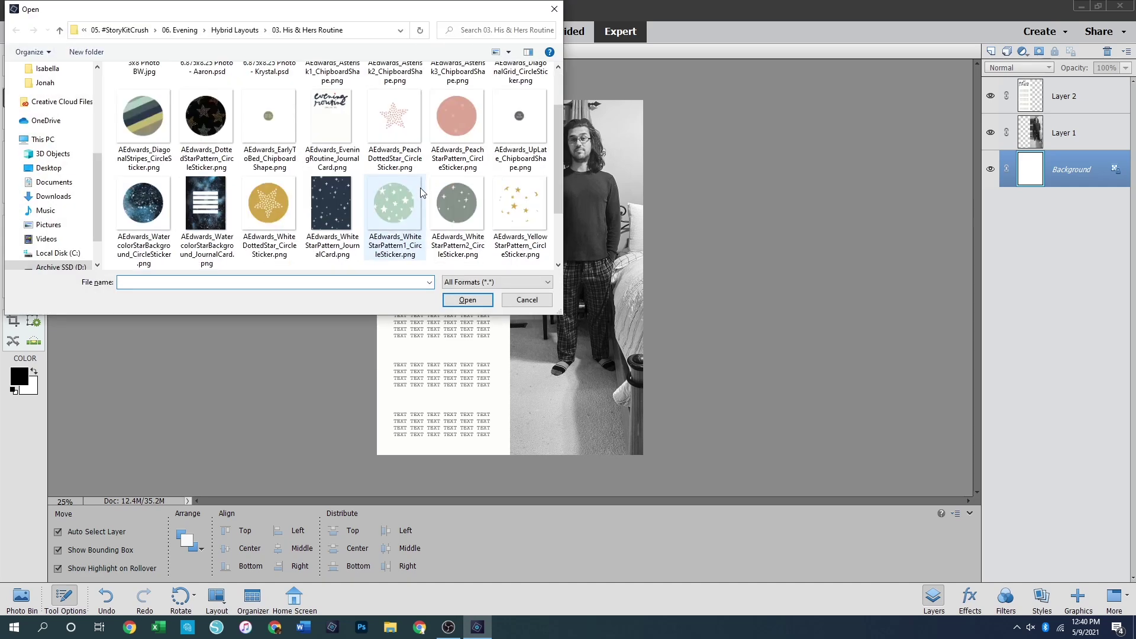
scroll(472, 242, "up", 2)
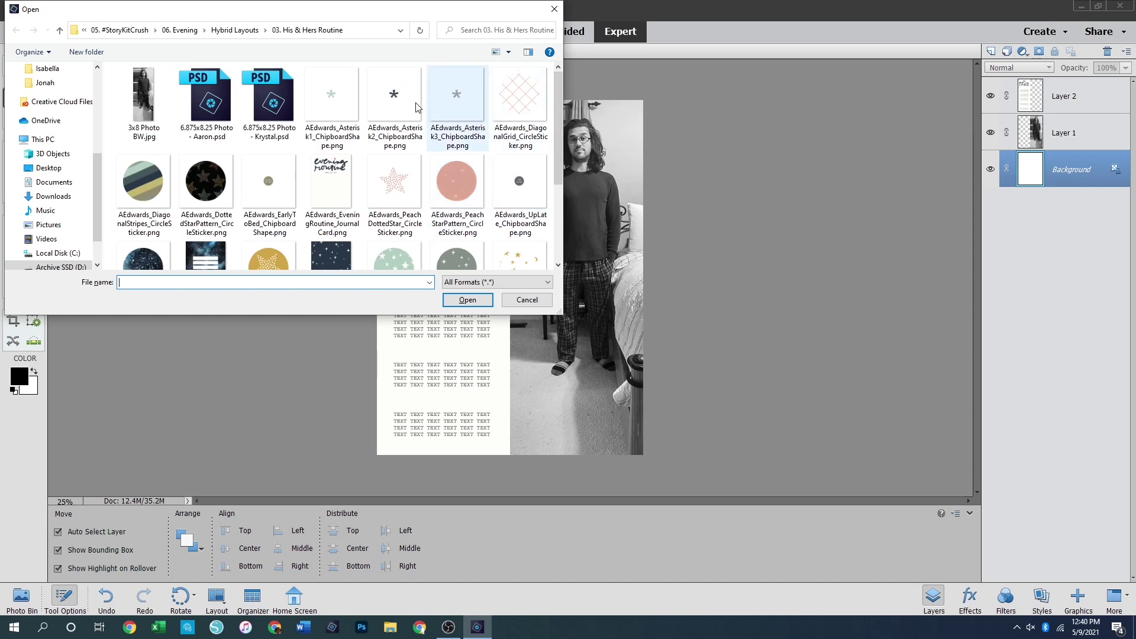
double_click(335, 96)
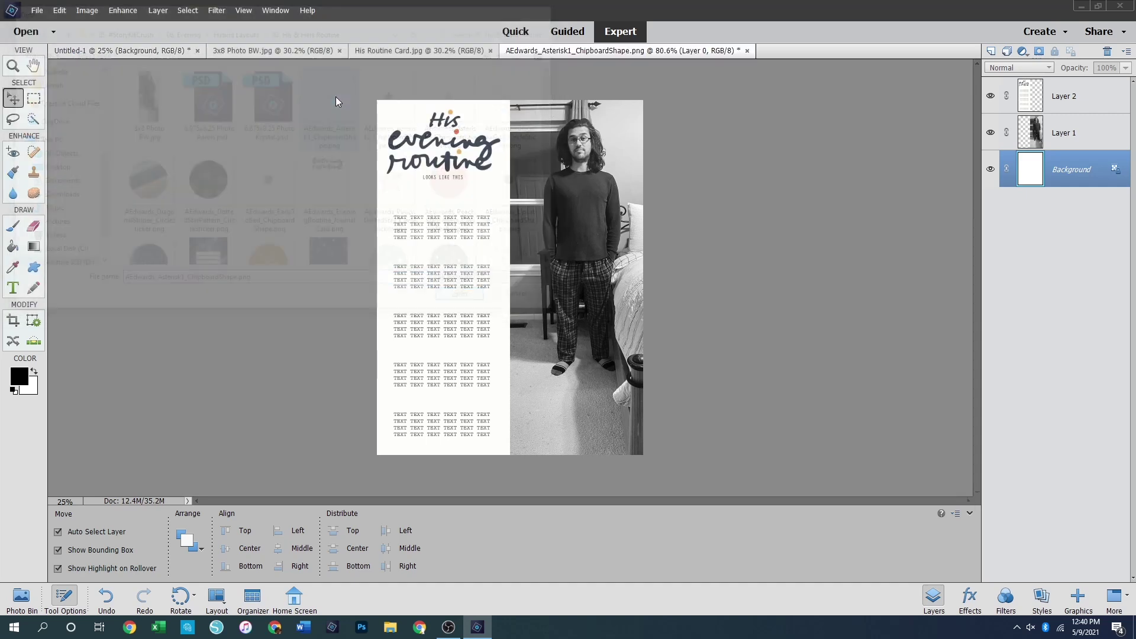
Copy the green asterisk into the layout above all other layers and place it to the right of the word "His" on the card
key("ctrl+a")
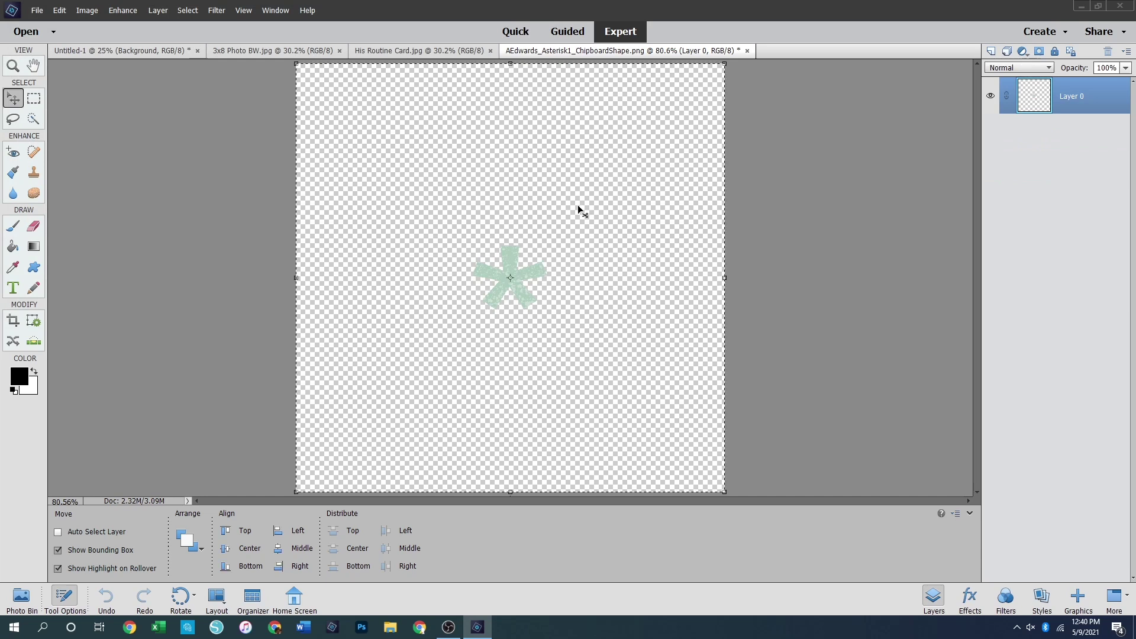
left_click_drag(302, 158, 521, 284)
left_click_drag(1065, 168, 1041, 82)
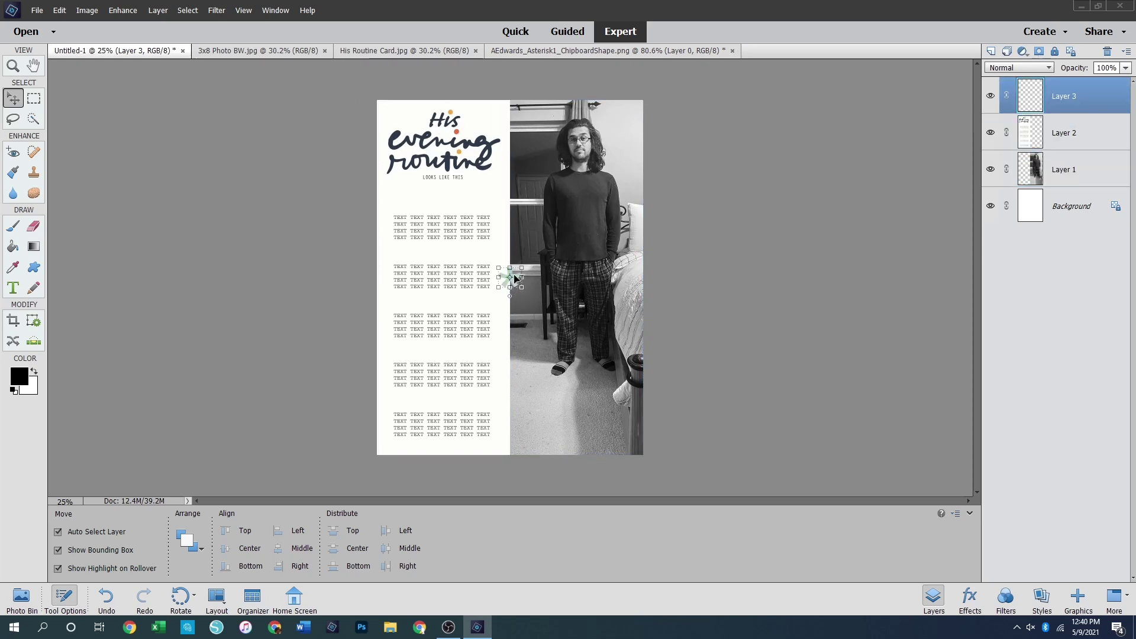
left_click_drag(511, 278, 483, 119)
left_click(860, 218)
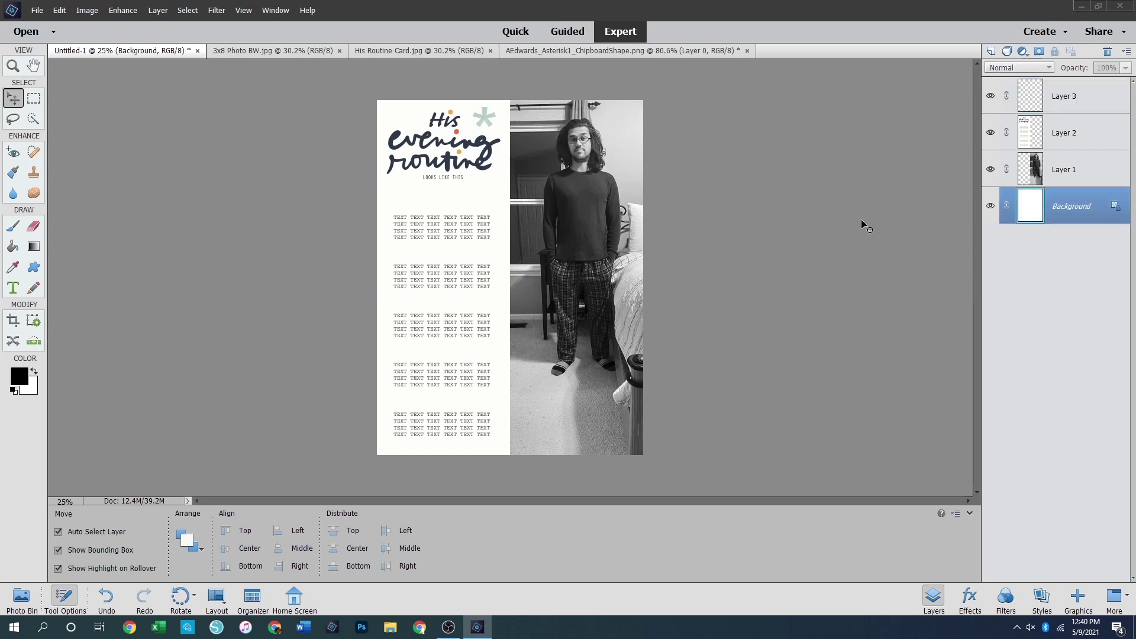